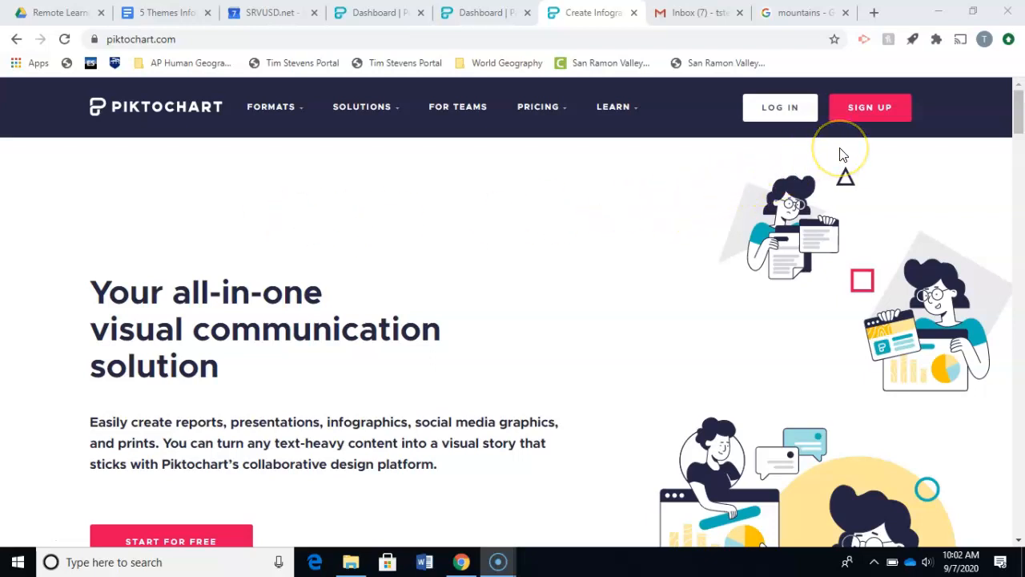
# Sign up for a free Piktochart account using Google.
pyautogui.click(871, 114)
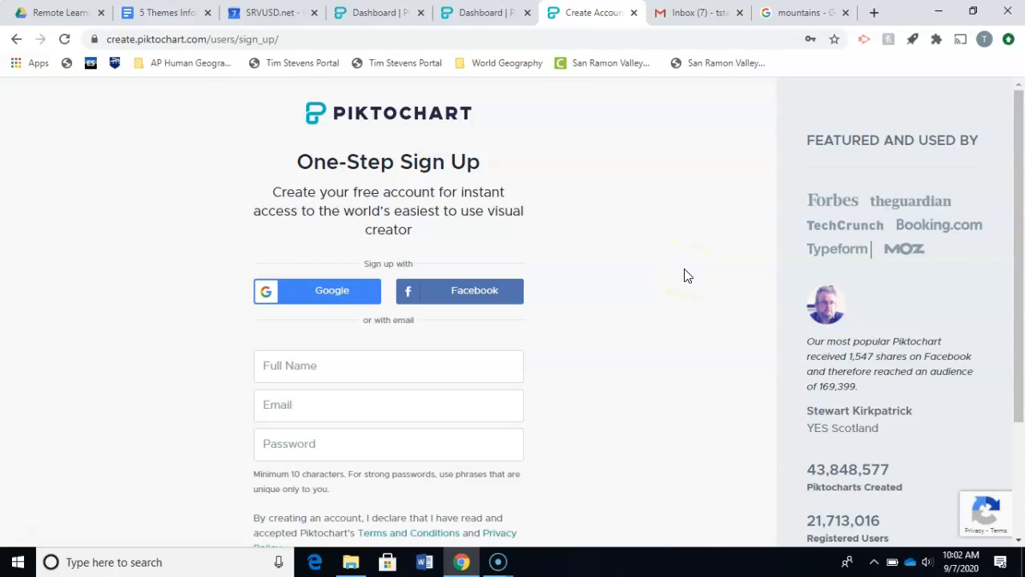
pyautogui.click(319, 294)
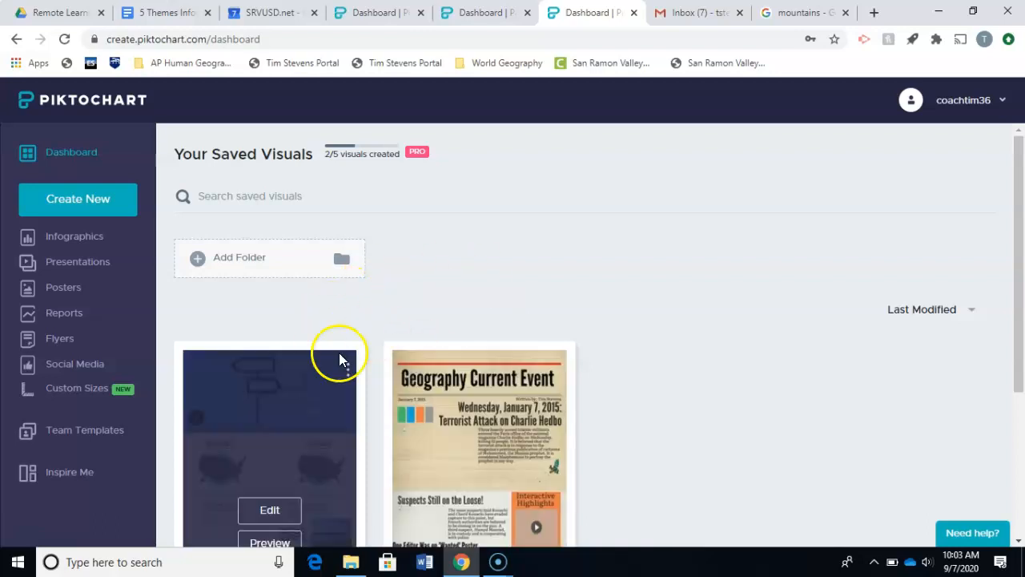
pyautogui.moveTo(419, 360)
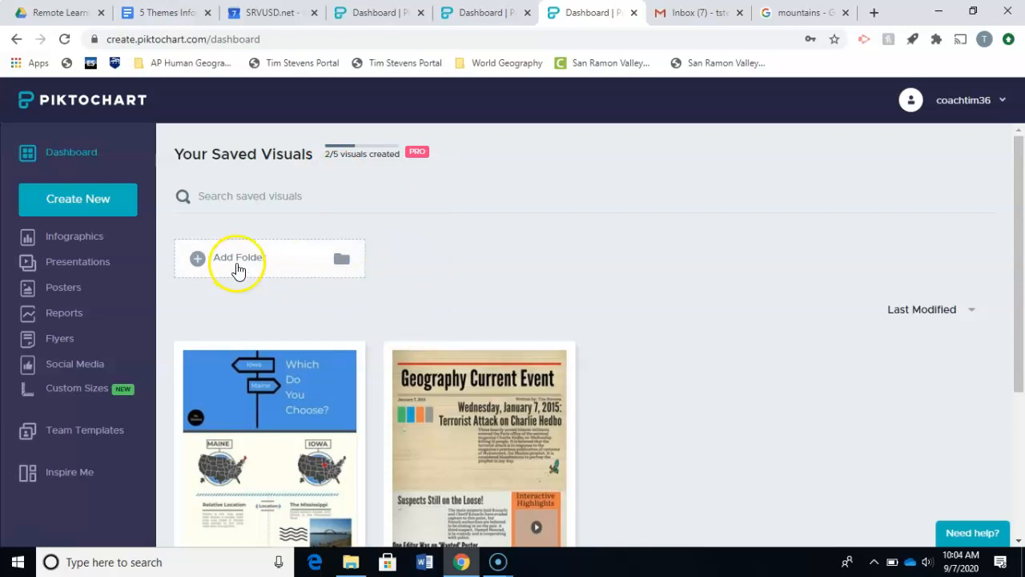
# Create a new infographic starting from a blank template.
pyautogui.click(86, 200)
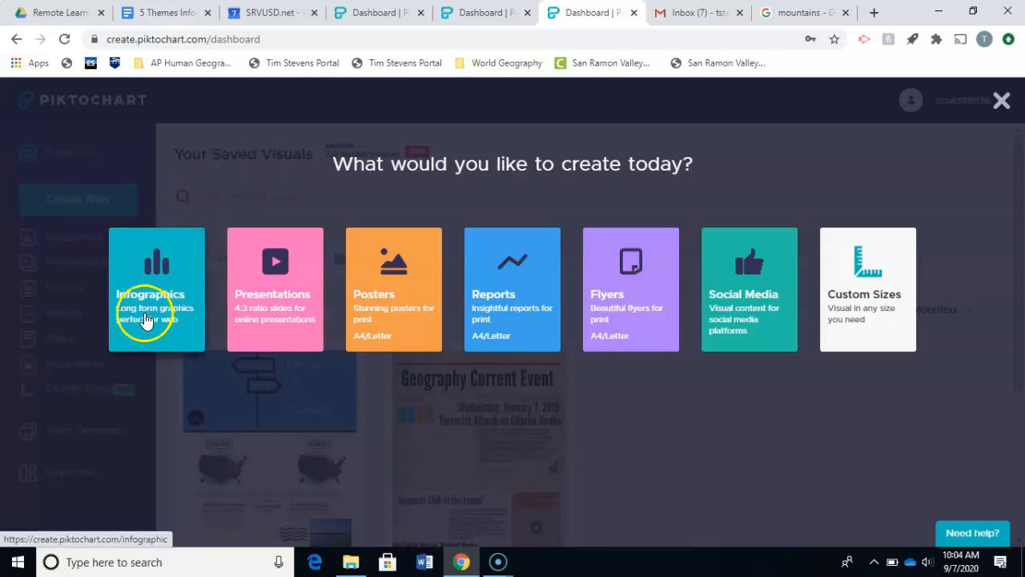
pyautogui.click(147, 312)
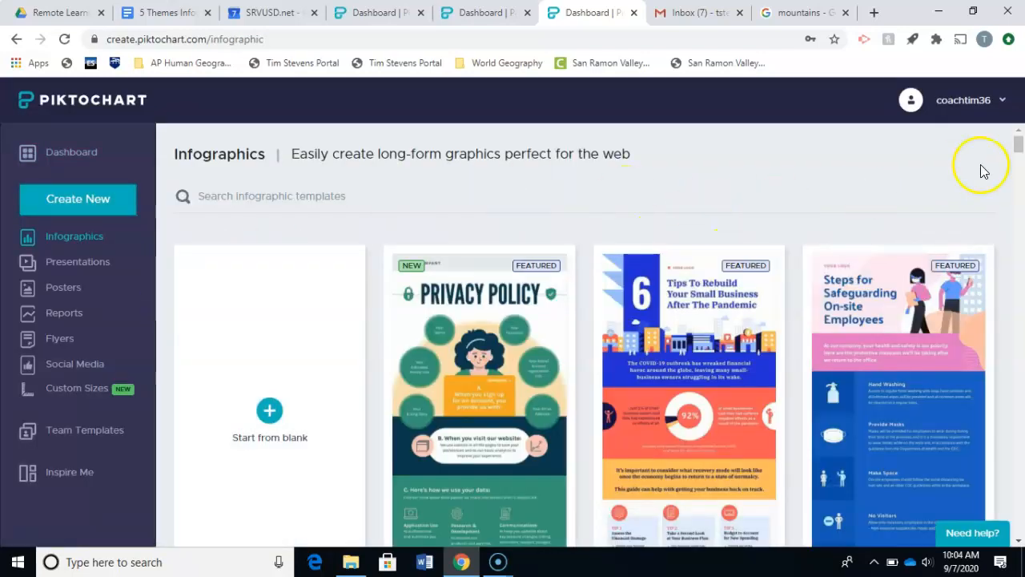
pyautogui.moveTo(1017, 144)
pyautogui.mouseDown()
pyautogui.moveTo(1020, 299)
pyautogui.moveTo(1020, 135)
pyautogui.mouseUp()
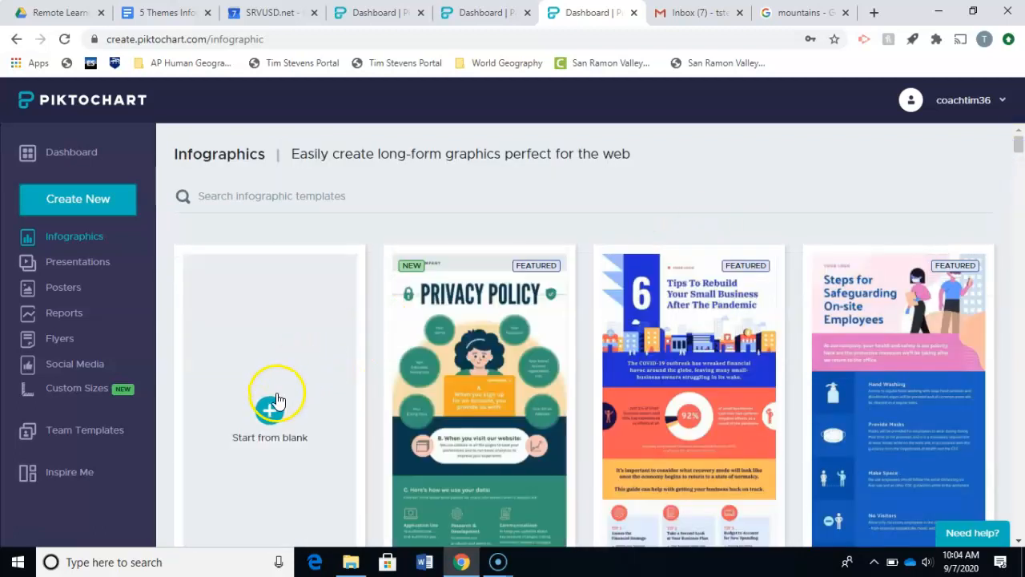
pyautogui.click(258, 417)
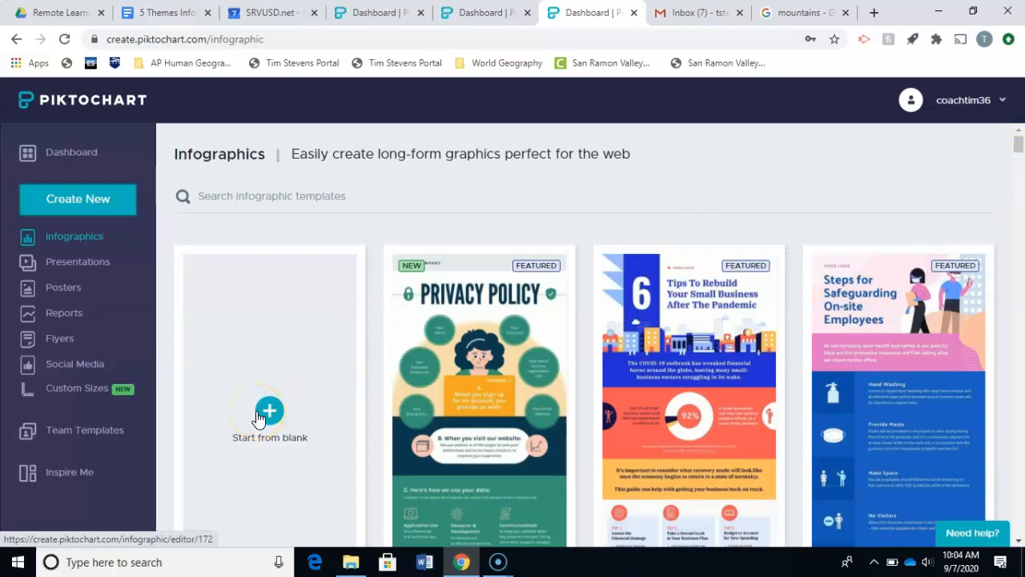
pyautogui.click(258, 414)
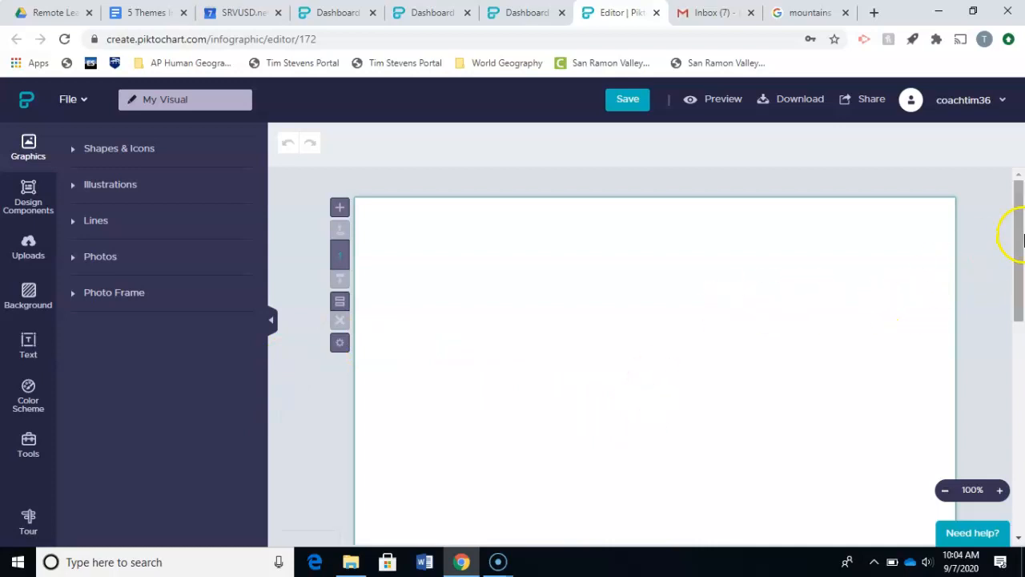
pyautogui.moveTo(1022, 218)
pyautogui.mouseDown()
pyautogui.moveTo(1022, 349)
pyautogui.moveTo(1021, 209)
pyautogui.mouseUp()
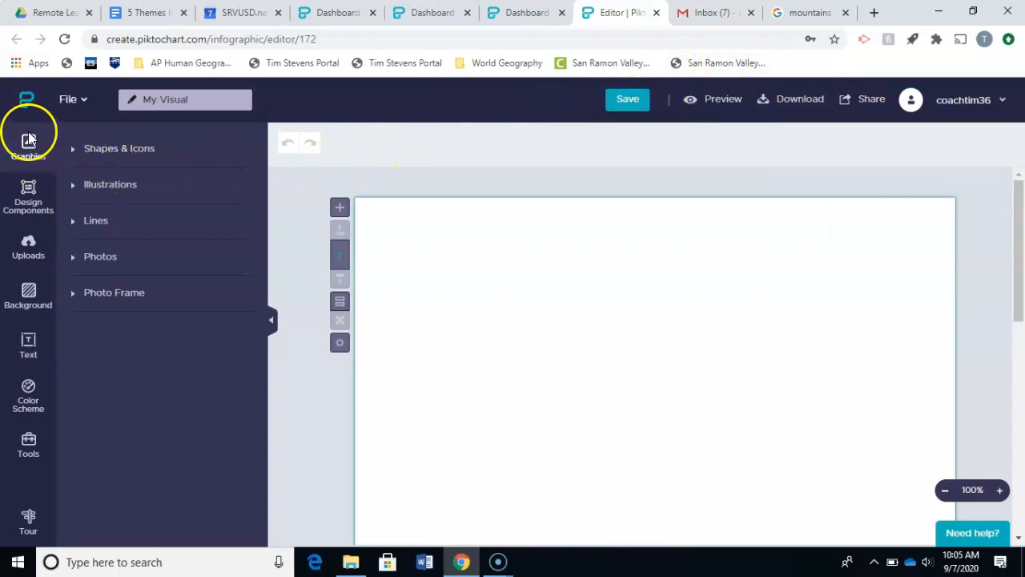
# Add the basic mono star shape and place it in the canvas's upper-right corner.
pyautogui.click(73, 153)
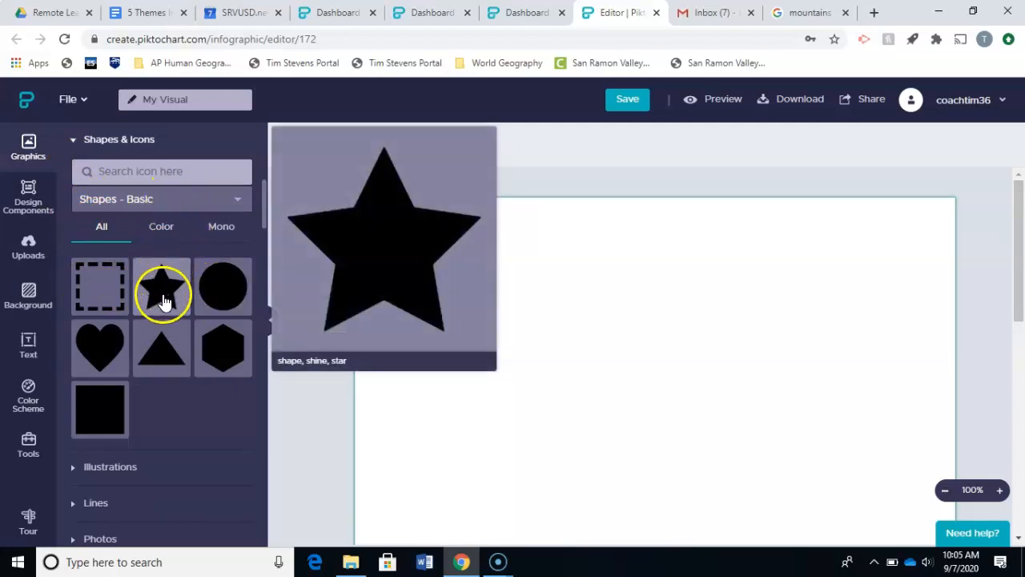
pyautogui.click(161, 229)
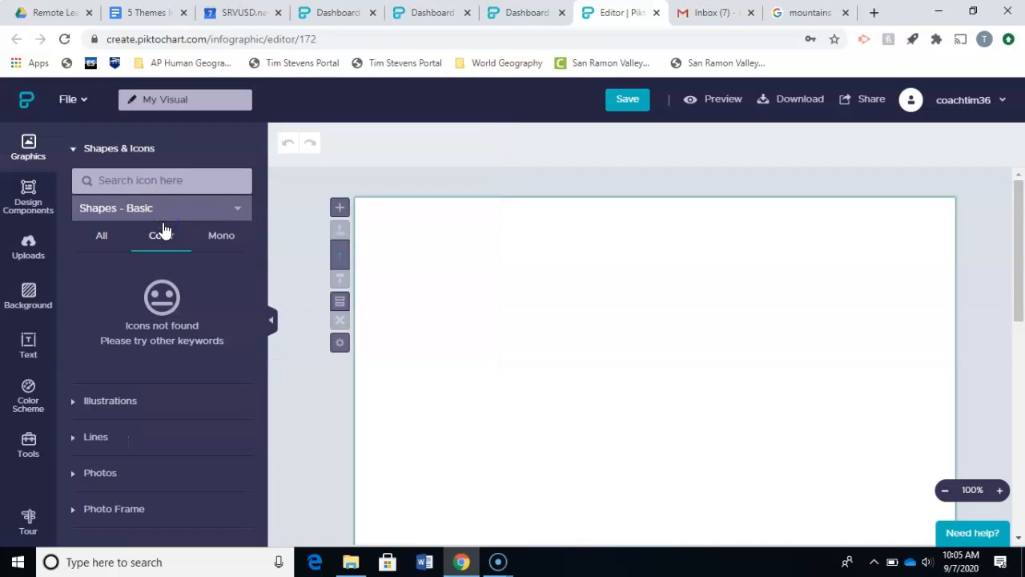
pyautogui.click(210, 238)
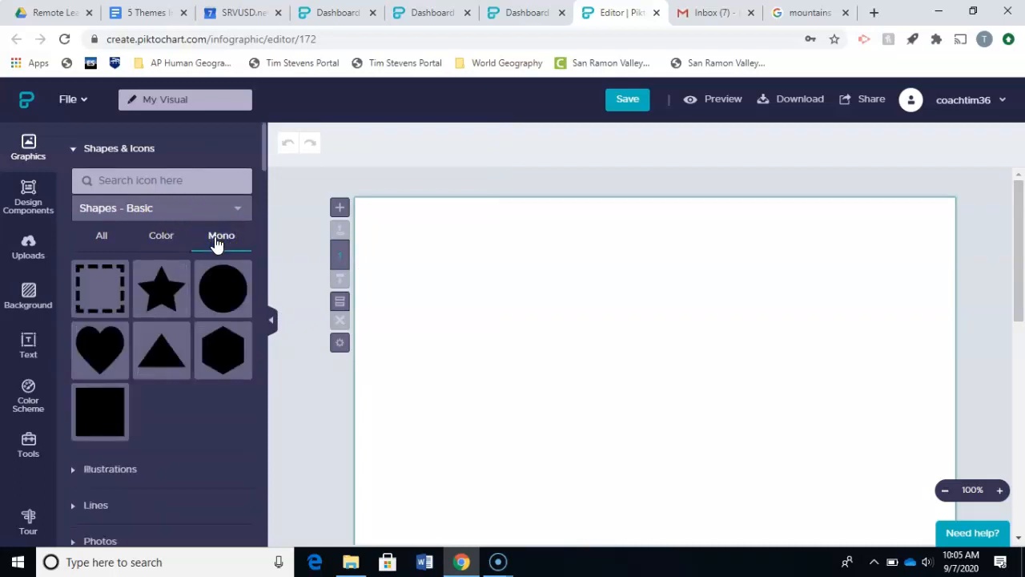
pyautogui.click(165, 291)
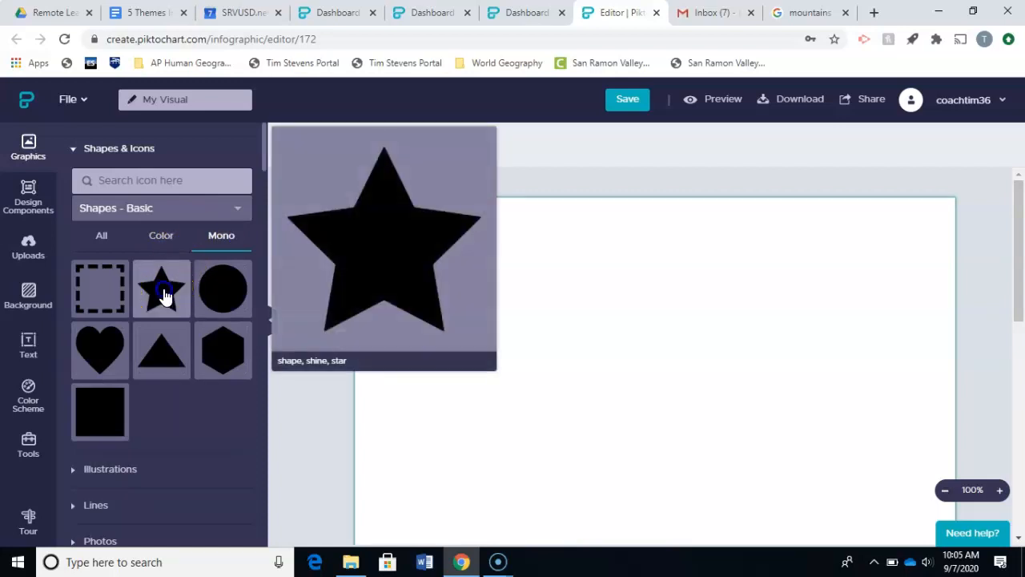
pyautogui.moveTo(657, 368); pyautogui.dragTo(900, 257)
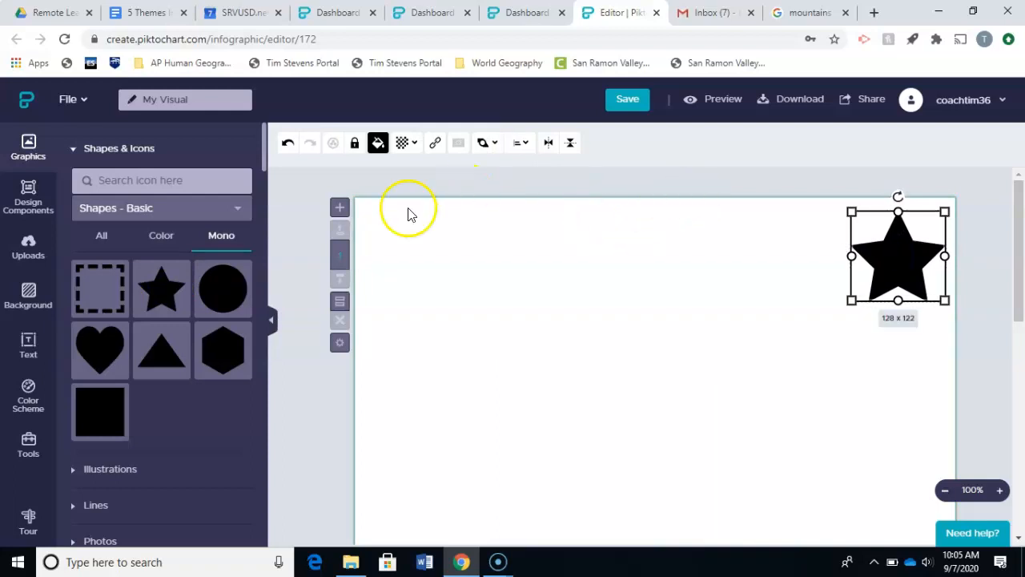
# Recolor the star teal (#50E3C2) and deselect it.
pyautogui.click(377, 142)
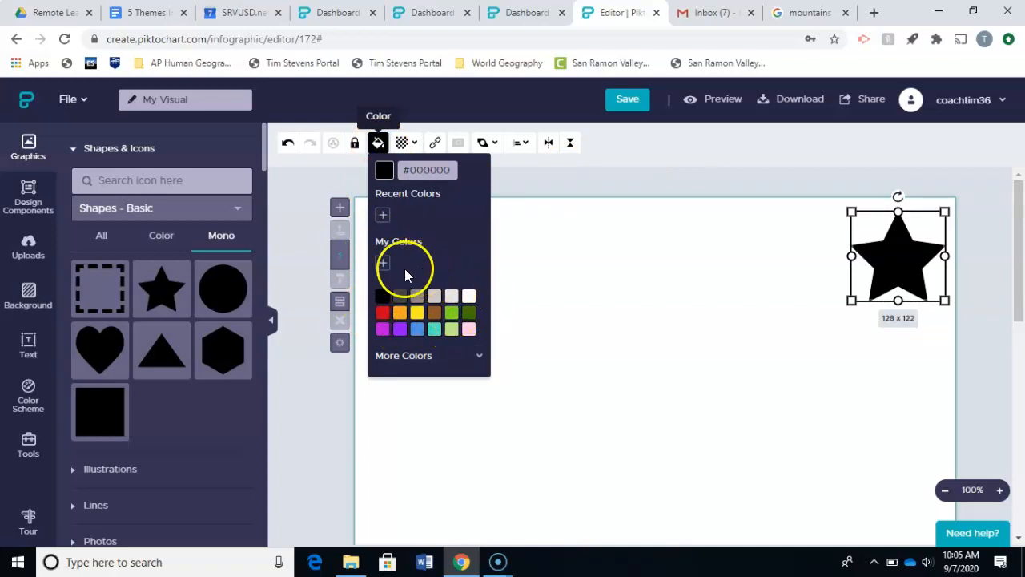
pyautogui.click(433, 330)
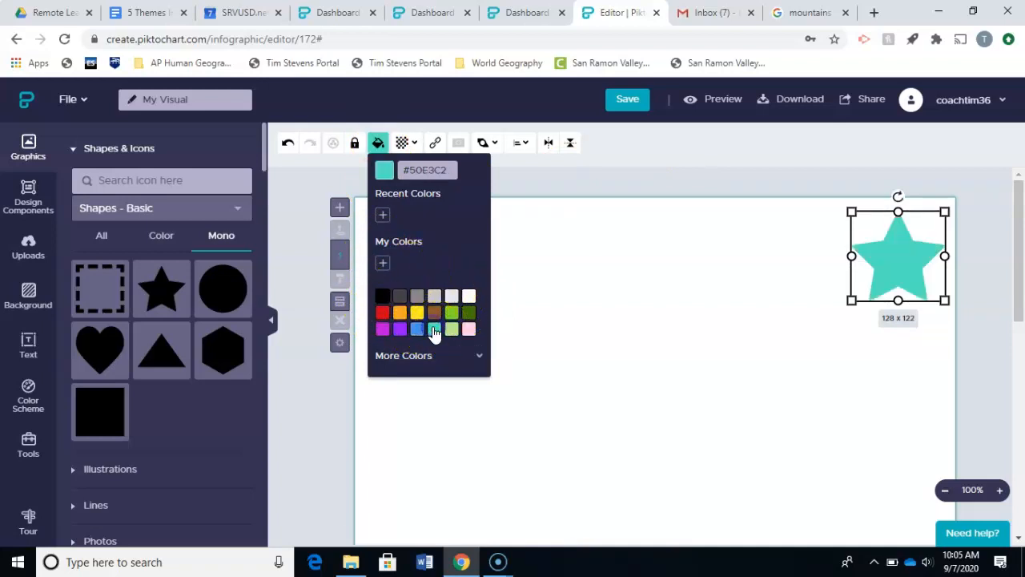
pyautogui.click(618, 189)
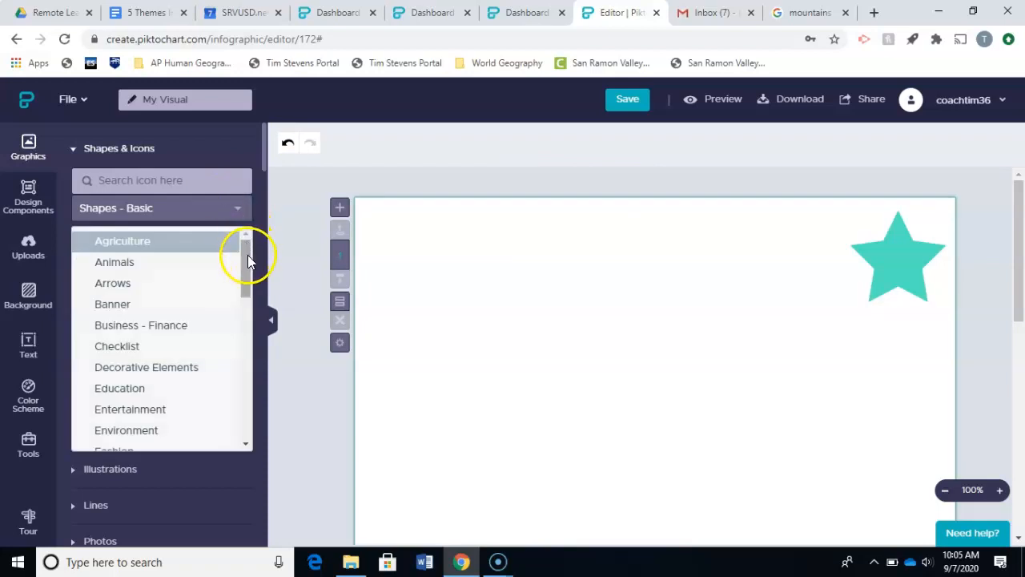
# Add the grid-style globe from the mono Geography icons and place it in the canvas's upper-left corner.
pyautogui.moveTo(247, 257); pyautogui.dragTo(251, 322)
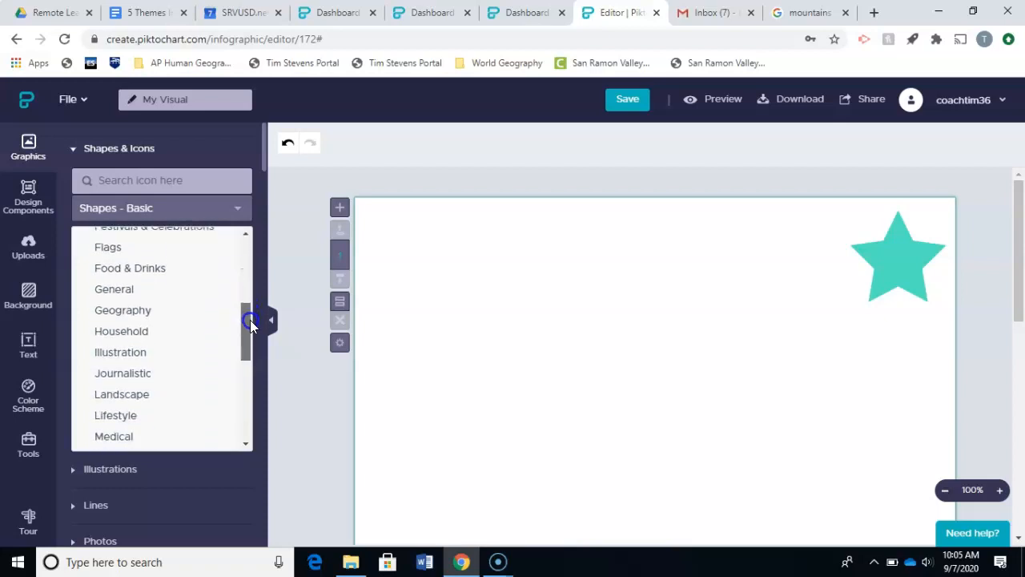
pyautogui.click(181, 312)
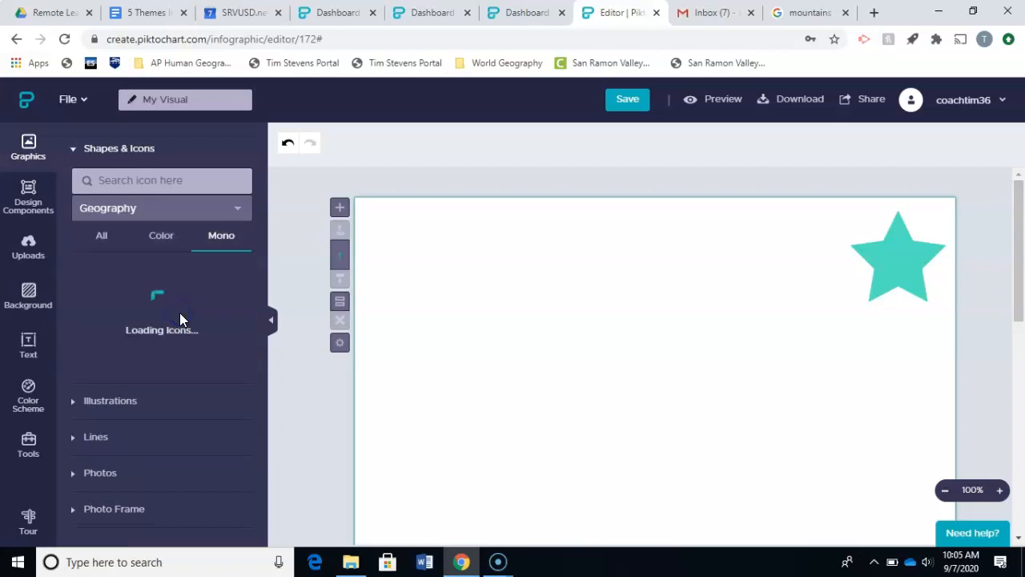
pyautogui.moveTo(121, 273)
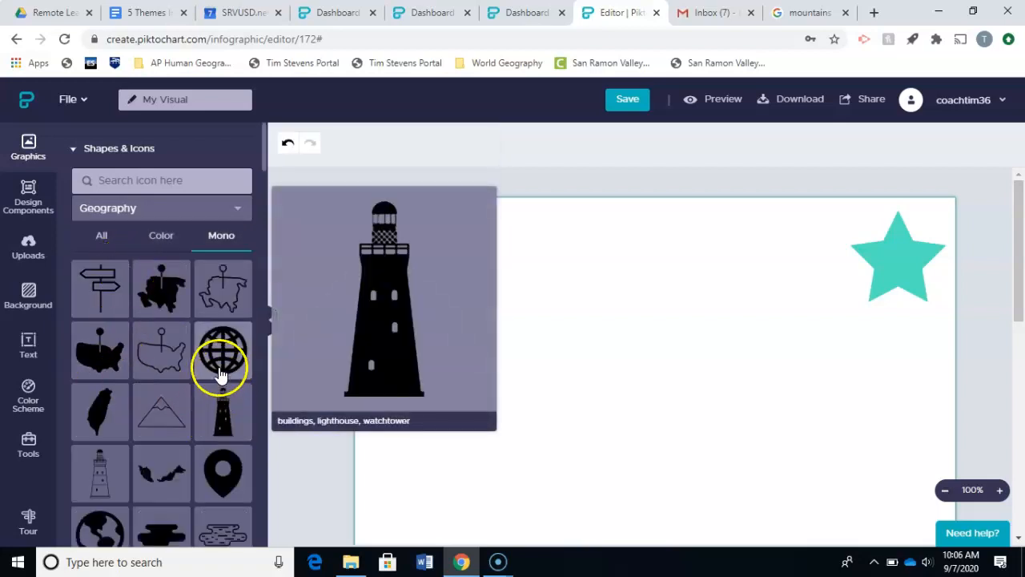
pyautogui.click(225, 364)
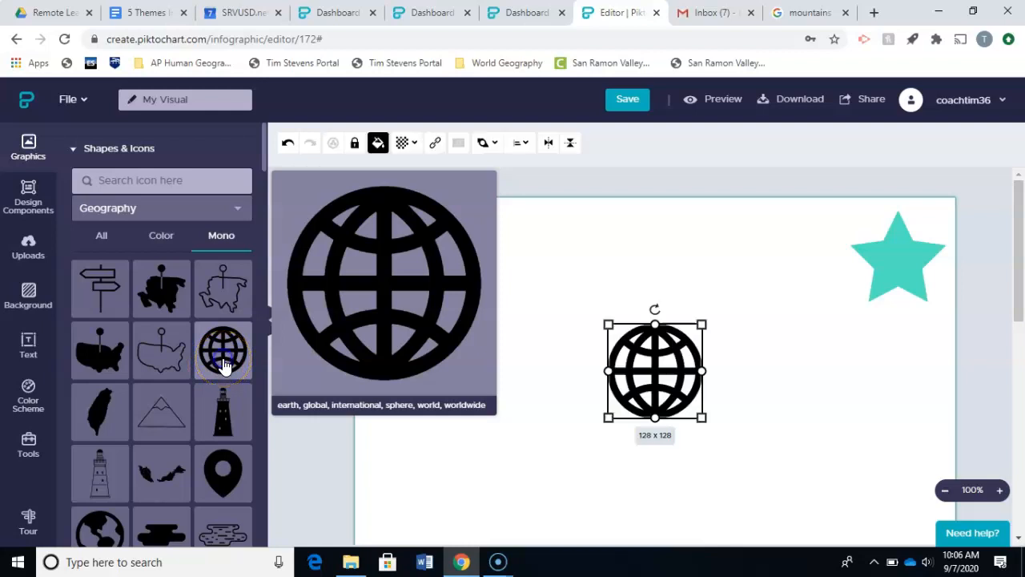
pyautogui.moveTo(665, 378); pyautogui.dragTo(420, 256)
pyautogui.click(513, 177)
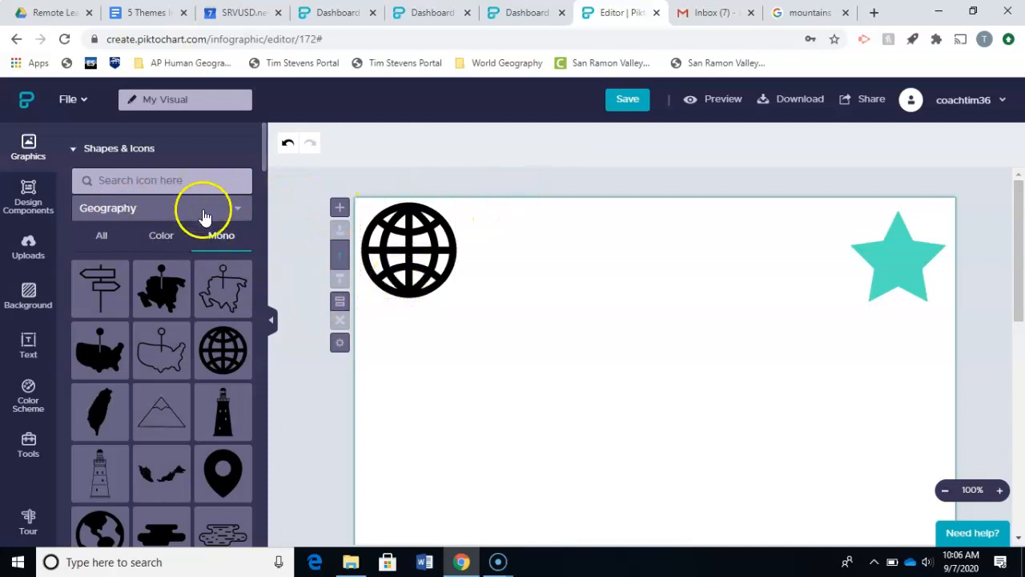
pyautogui.click(74, 152)
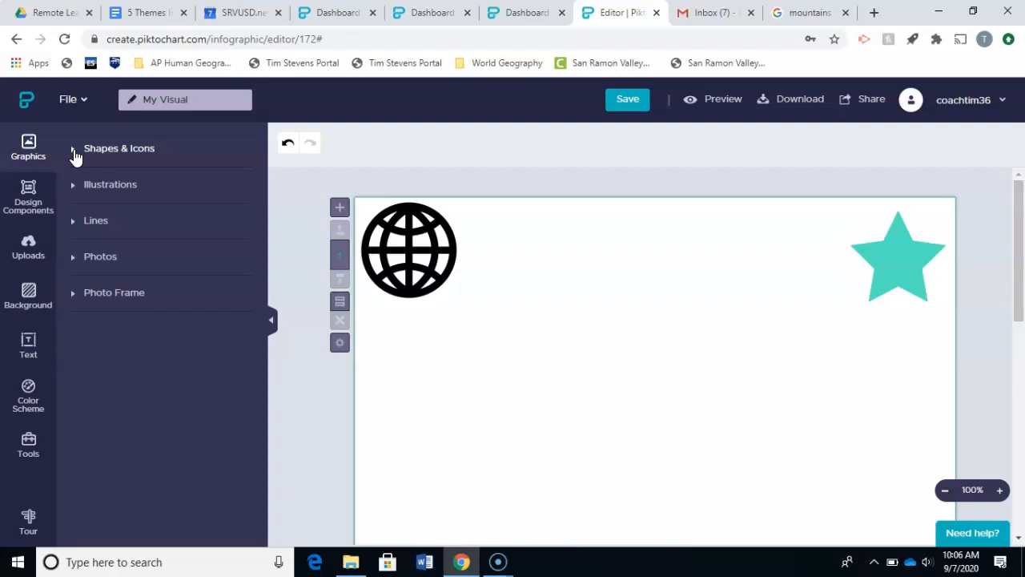
pyautogui.click(74, 185)
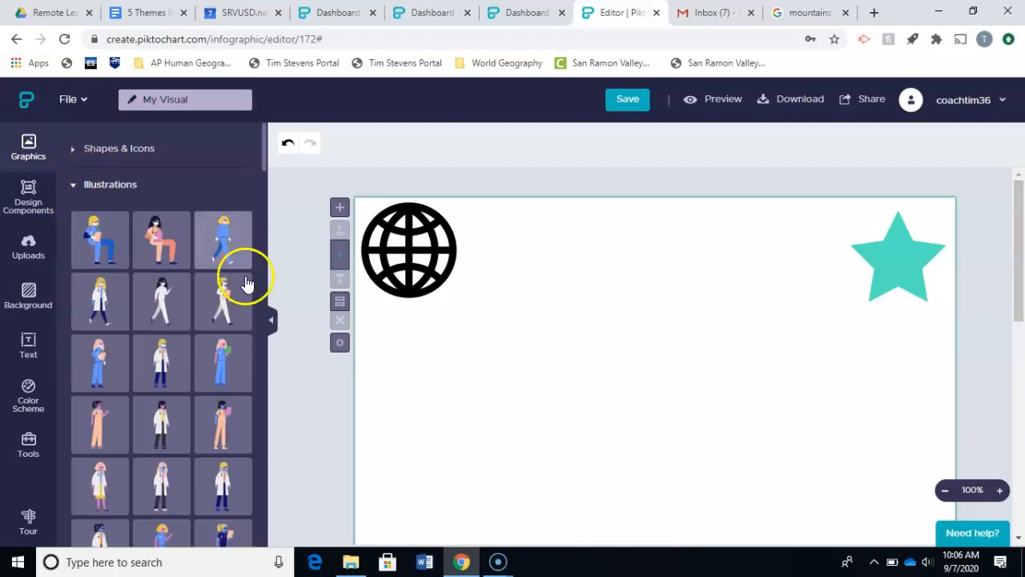
pyautogui.moveTo(264, 153)
pyautogui.mouseDown()
pyautogui.moveTo(269, 431)
pyautogui.moveTo(262, 144)
pyautogui.mouseUp()
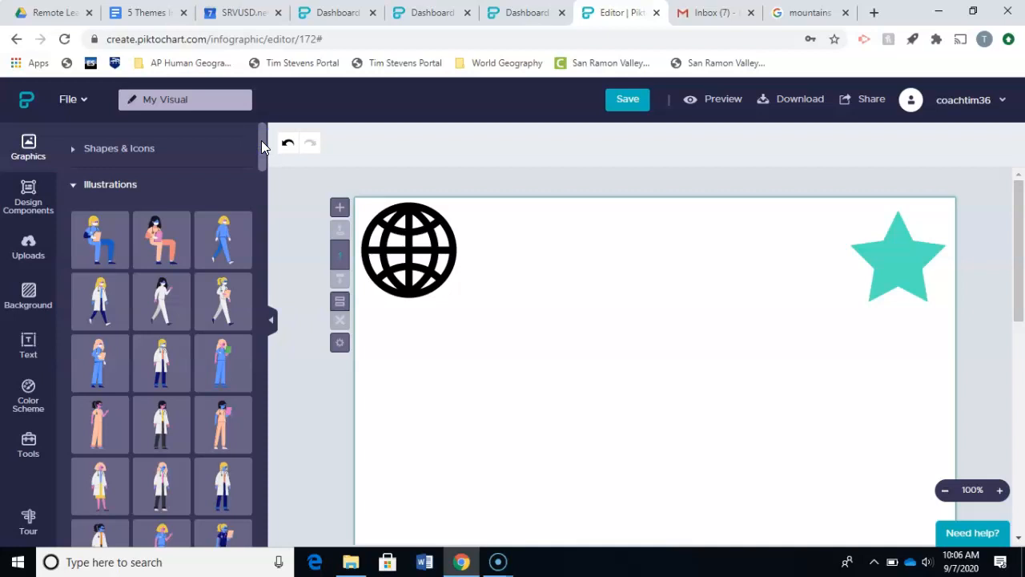
pyautogui.click(72, 189)
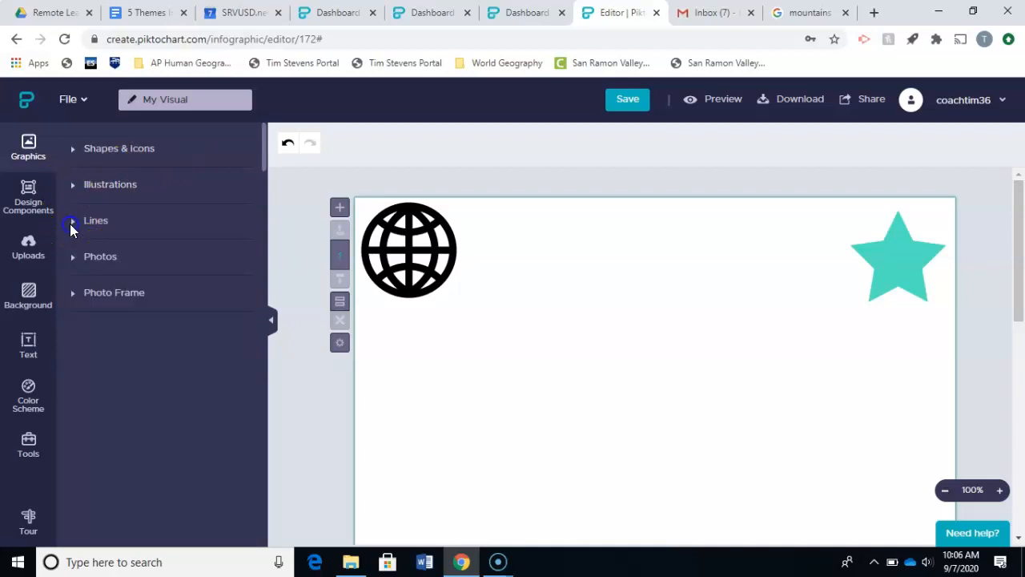
# Insert a line on the canvas, try the Solid style, and set its line style to Dotted.
pyautogui.click(72, 221)
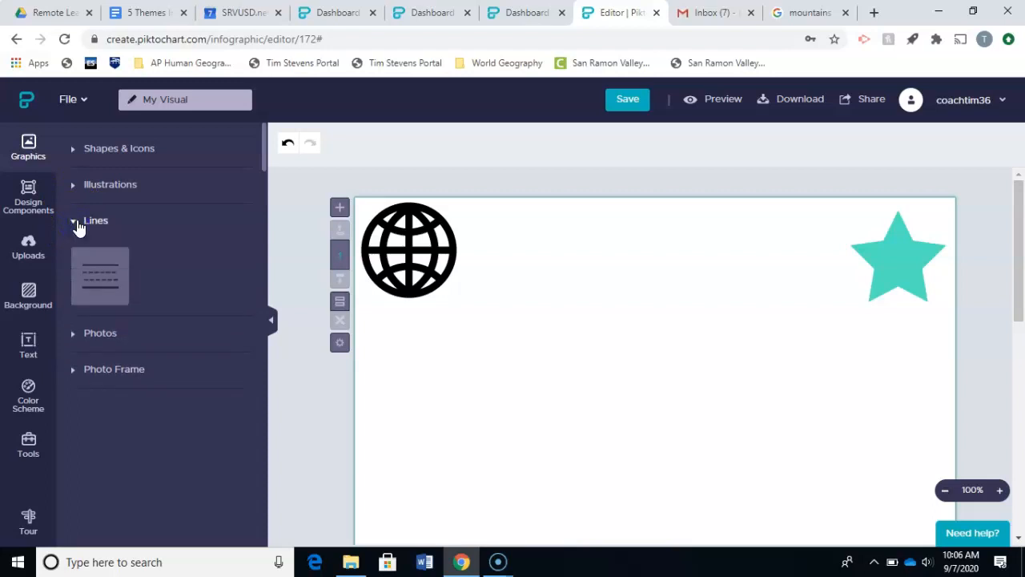
pyautogui.click(104, 290)
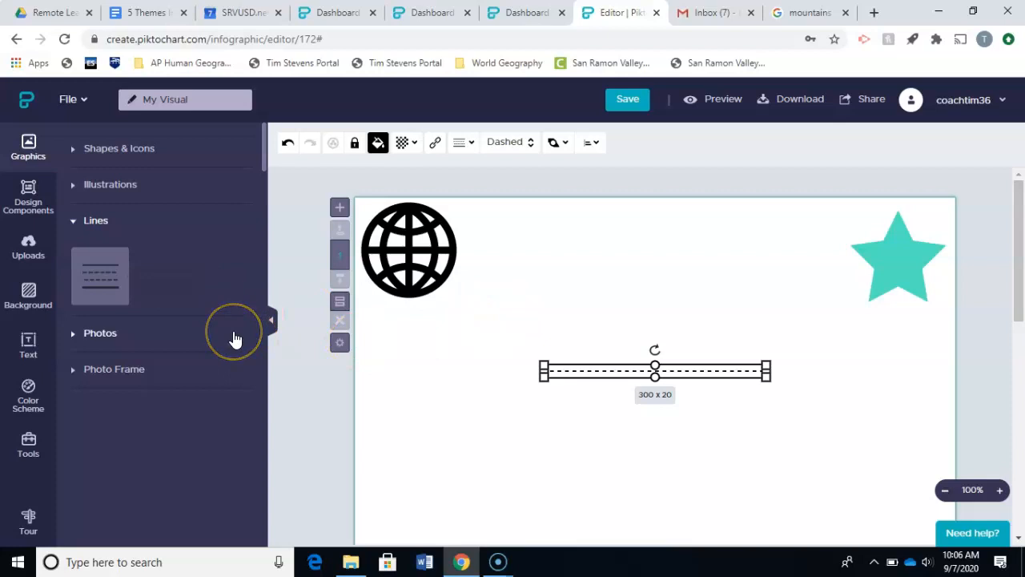
pyautogui.click(525, 149)
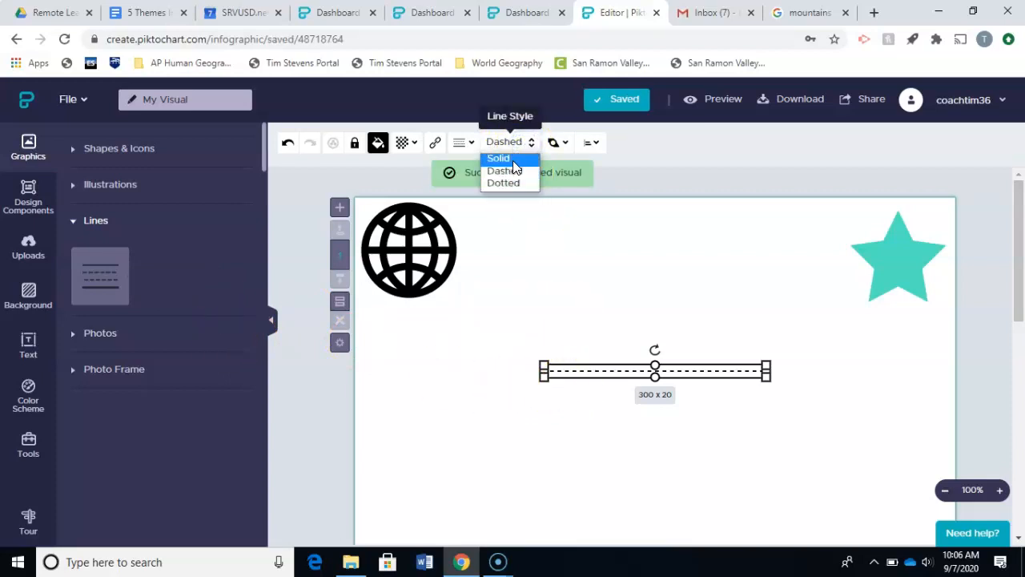
pyautogui.click(498, 158)
pyautogui.click(521, 148)
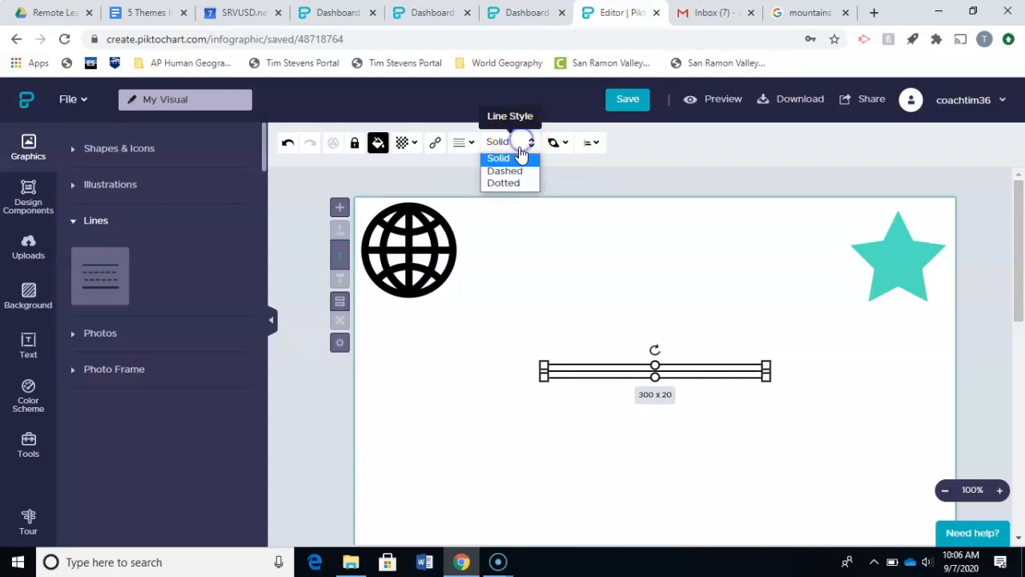
pyautogui.click(506, 184)
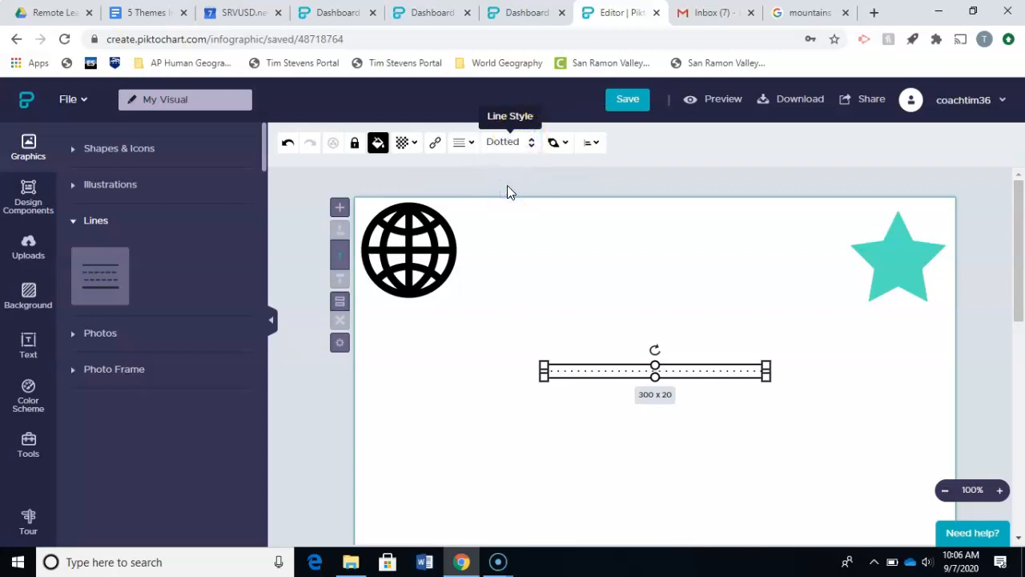
# Rotate the dotted line to nearly vertical and extend its lower end down the middle of the canvas.
pyautogui.moveTo(655, 351); pyautogui.dragTo(700, 373)
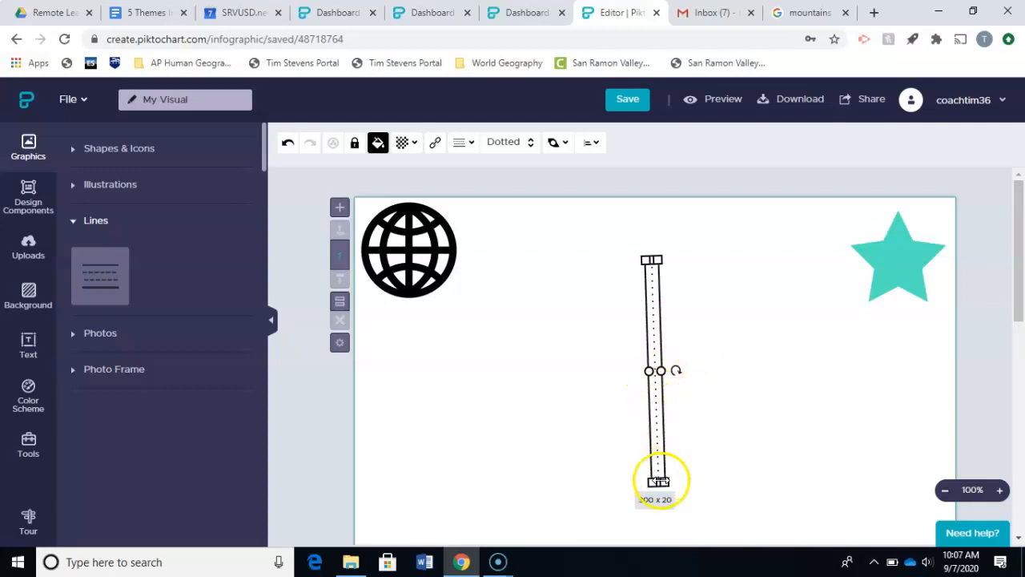
pyautogui.moveTo(658, 481); pyautogui.dragTo(662, 566)
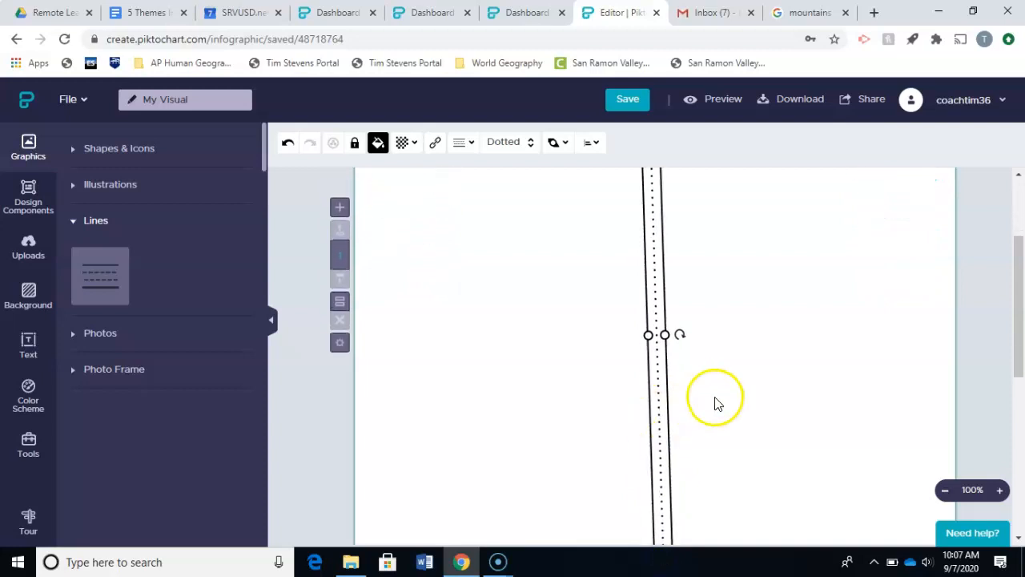
pyautogui.moveTo(676, 332); pyautogui.dragTo(678, 335)
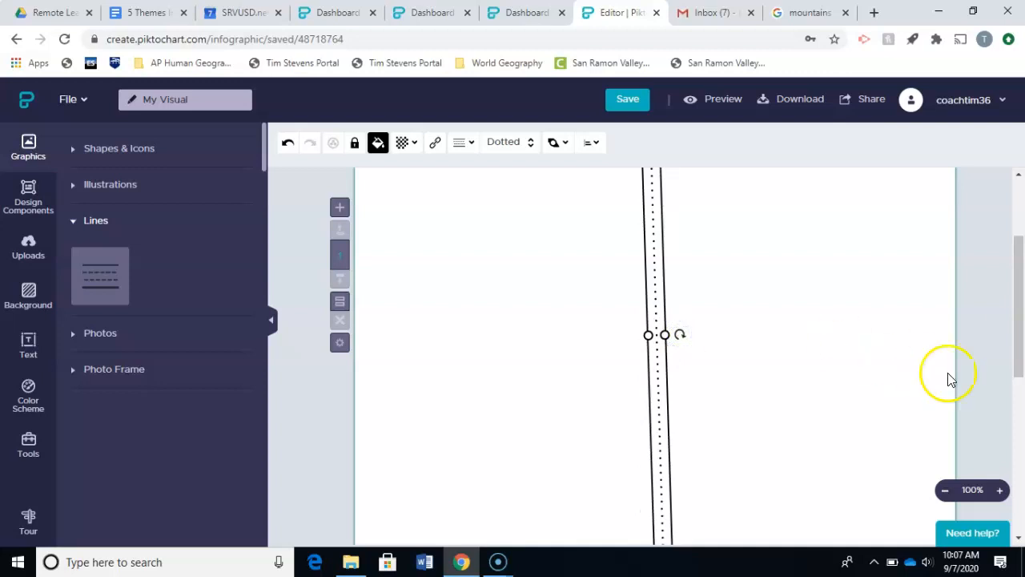
pyautogui.moveTo(1019, 328); pyautogui.dragTo(1023, 240)
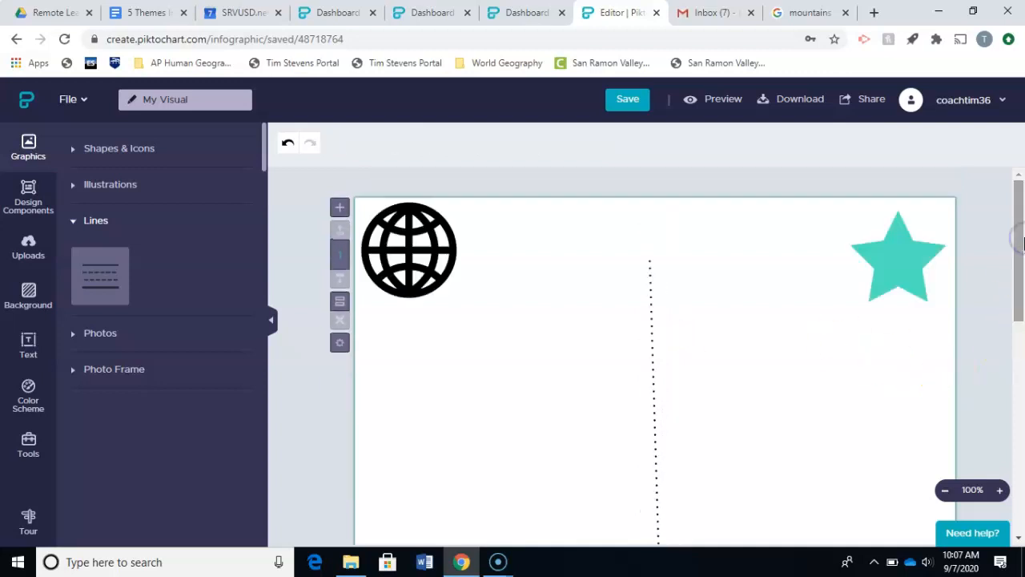
# Insert the stock aerial photo of the circular blue-roofed building from the Unsplash photos.
pyautogui.click(76, 222)
pyautogui.click(75, 259)
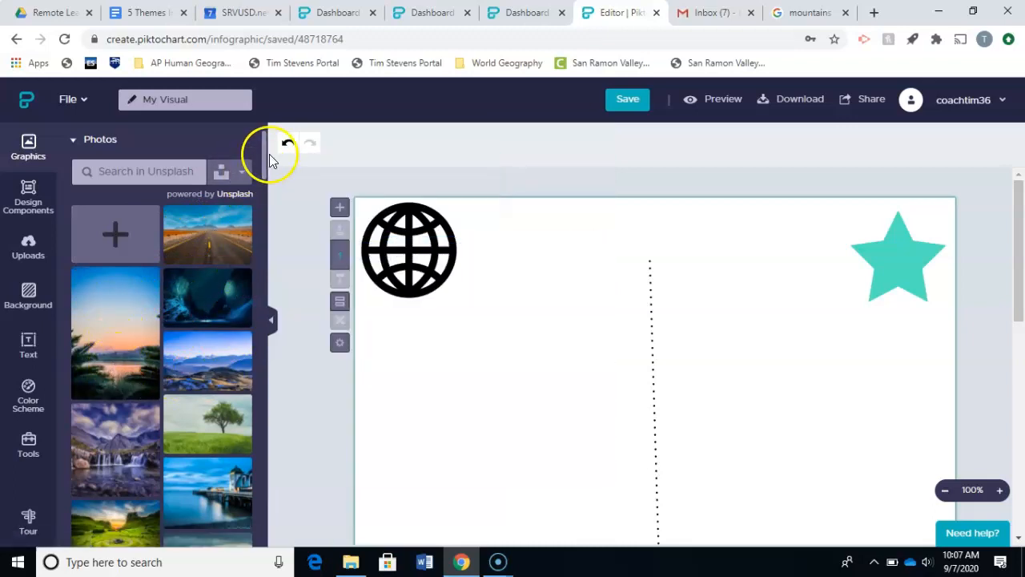
pyautogui.moveTo(262, 155); pyautogui.dragTo(261, 318)
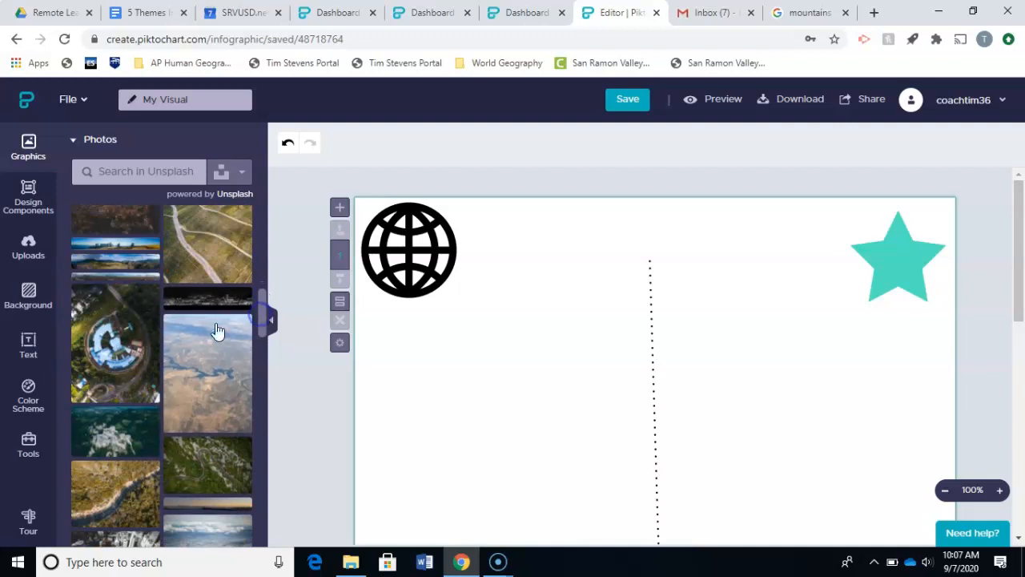
pyautogui.moveTo(122, 350)
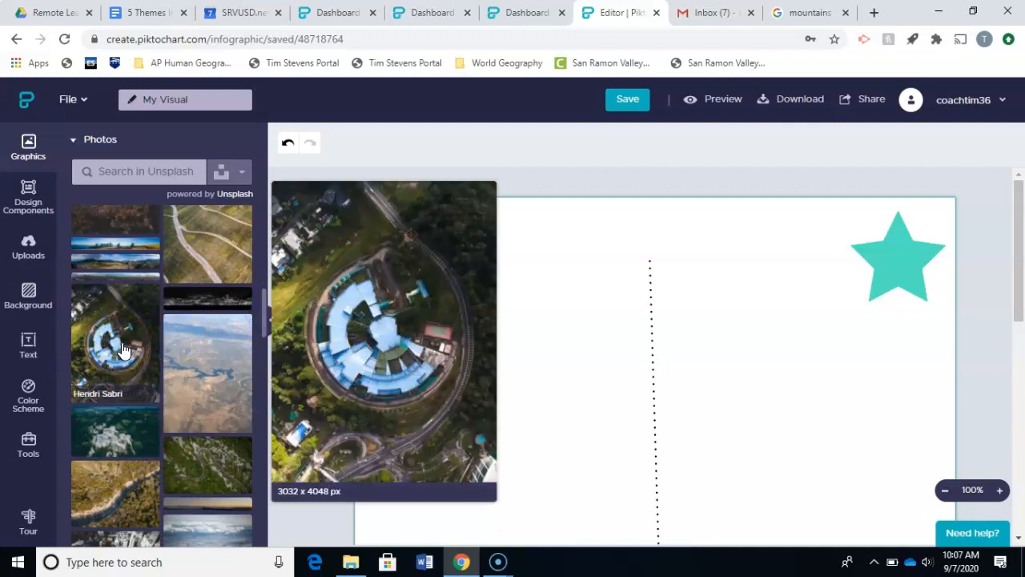
pyautogui.click(121, 350)
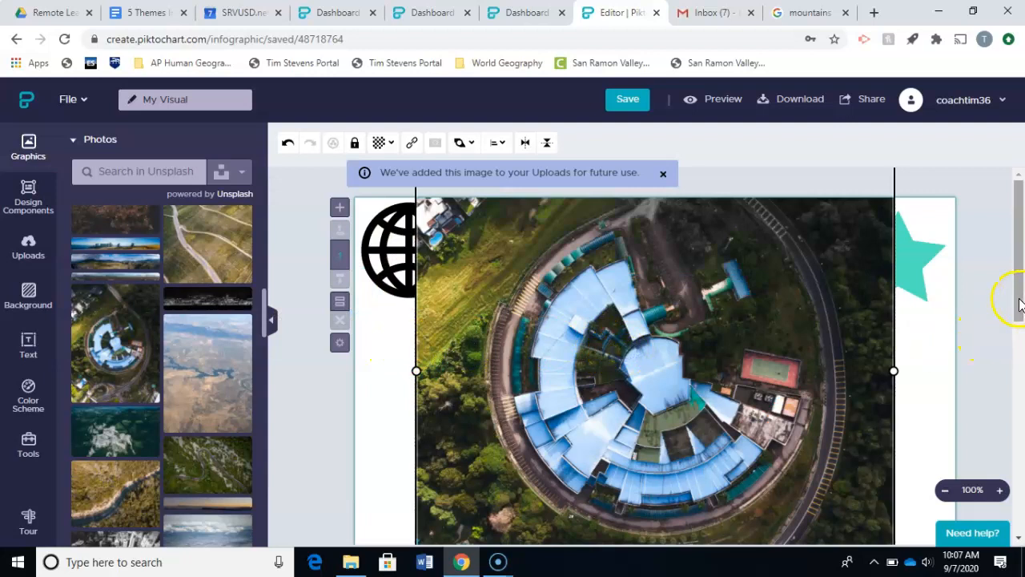
# Try narrowing the aerial photo to less than half its width, and undo both the resize and the photo's insertion.
pyautogui.click(1019, 255)
pyautogui.click(870, 208)
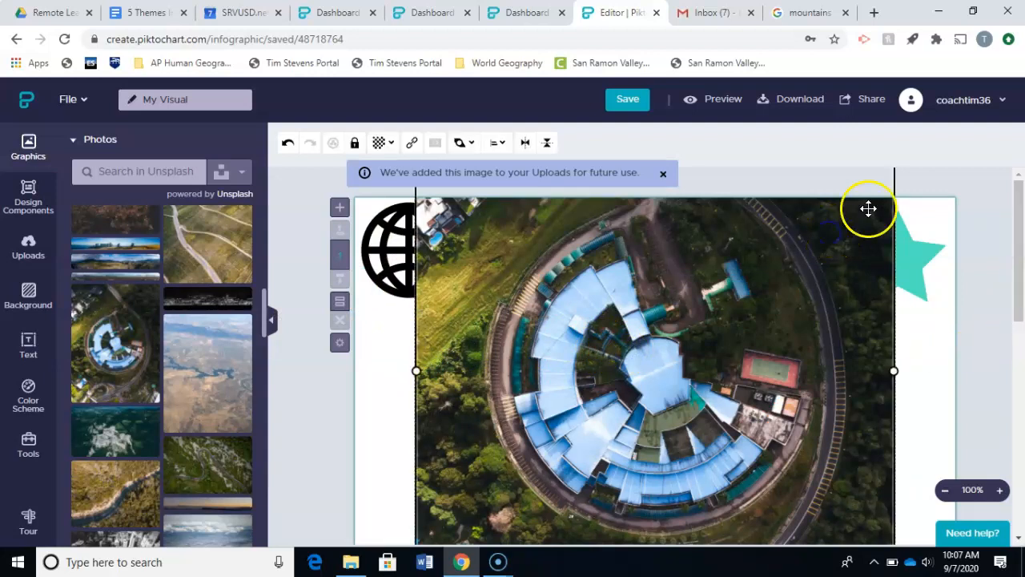
pyautogui.moveTo(891, 371); pyautogui.dragTo(625, 409)
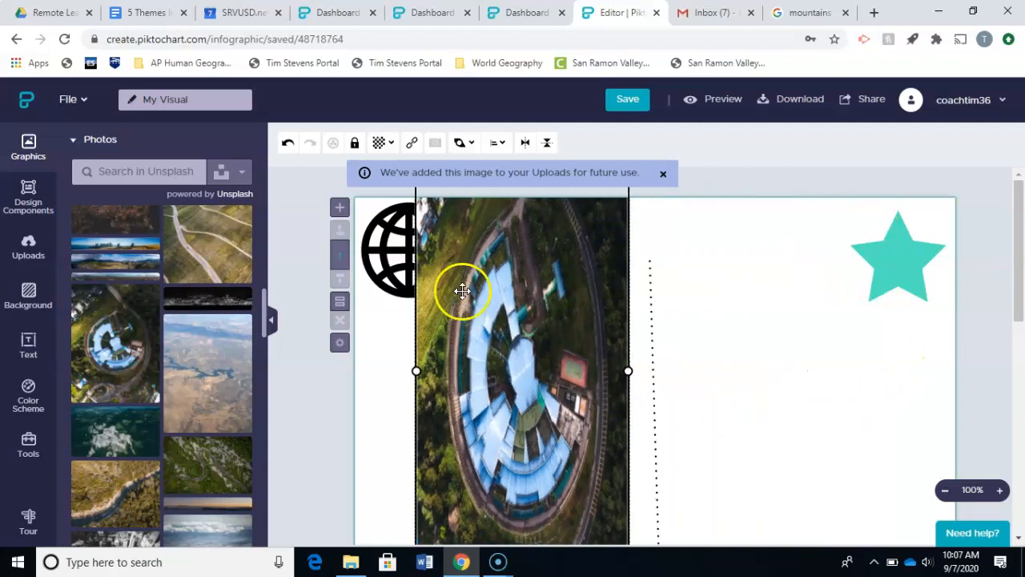
pyautogui.click(288, 143)
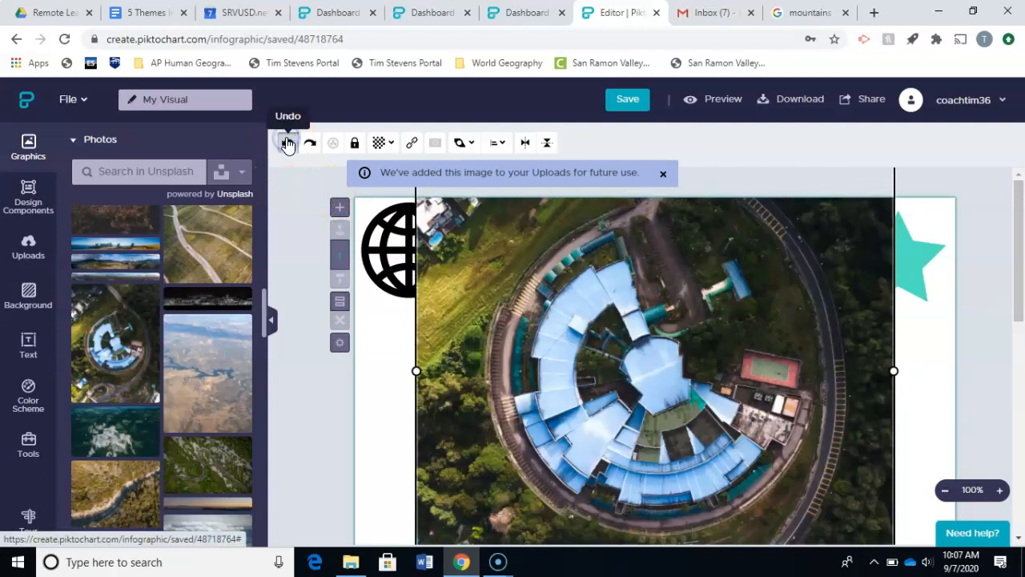
pyautogui.click(287, 143)
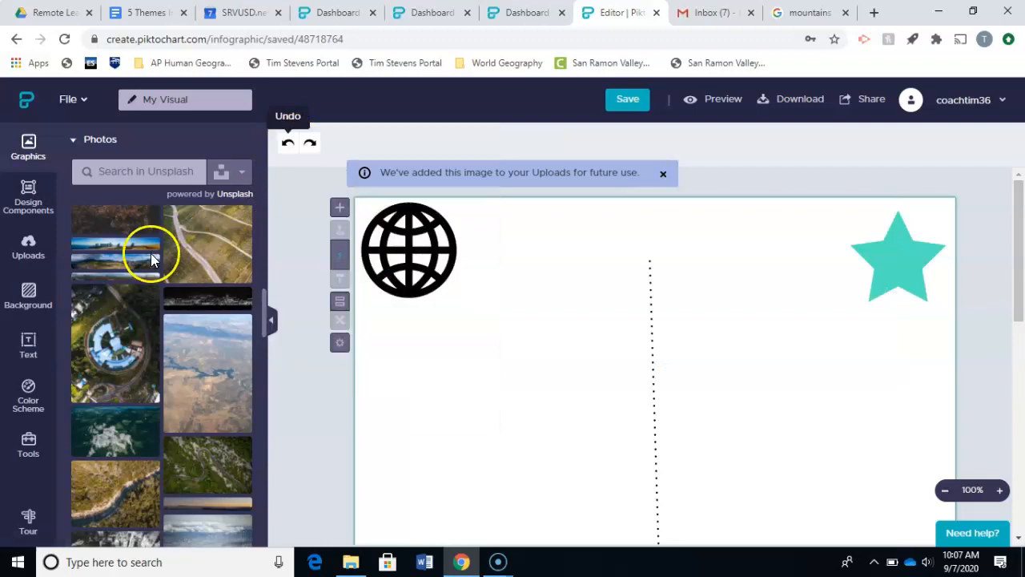
# Add the striped triangular building photo frame from the photo frame collection to the canvas.
pyautogui.click(78, 140)
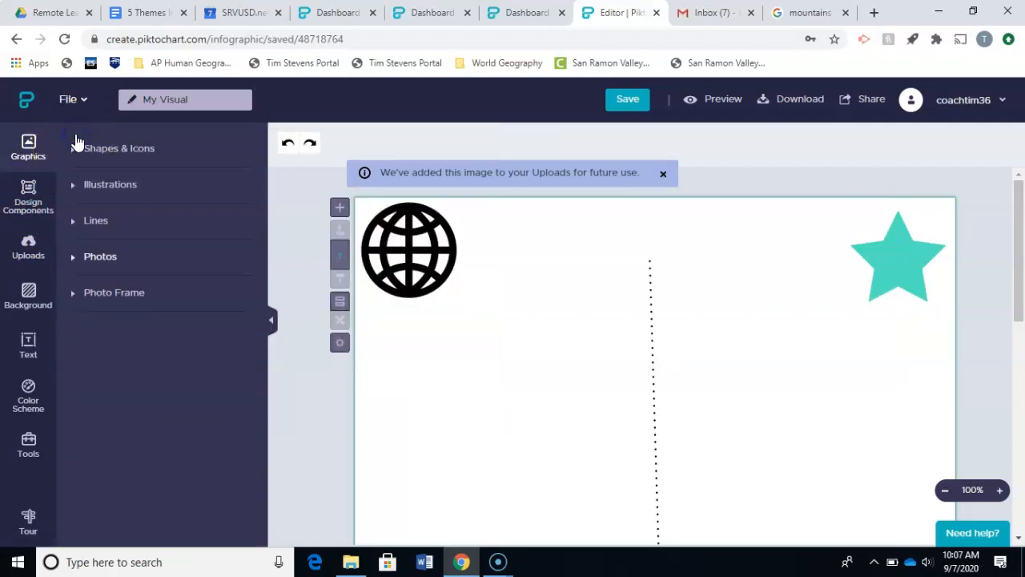
pyautogui.click(73, 297)
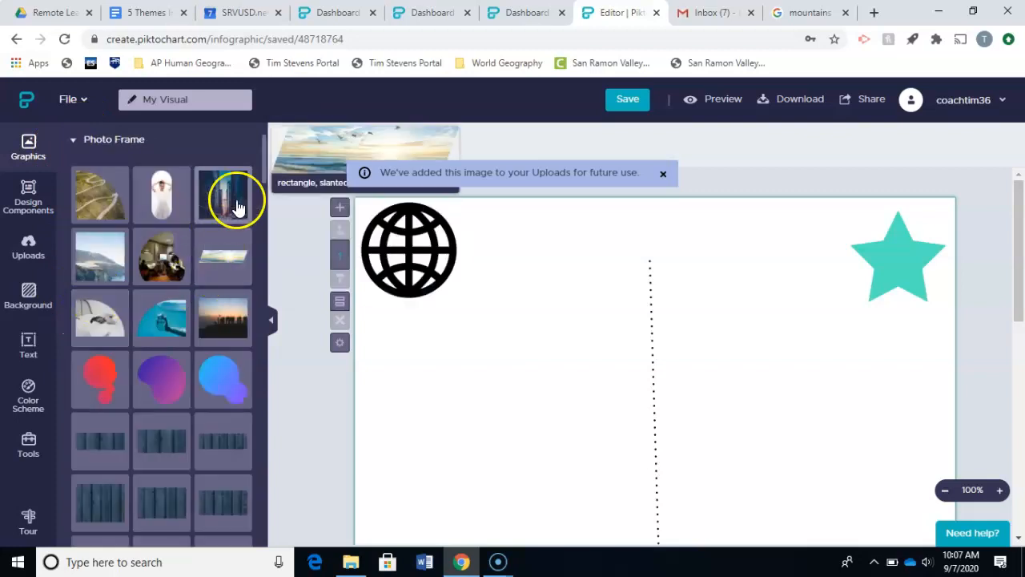
pyautogui.moveTo(262, 176); pyautogui.dragTo(262, 214)
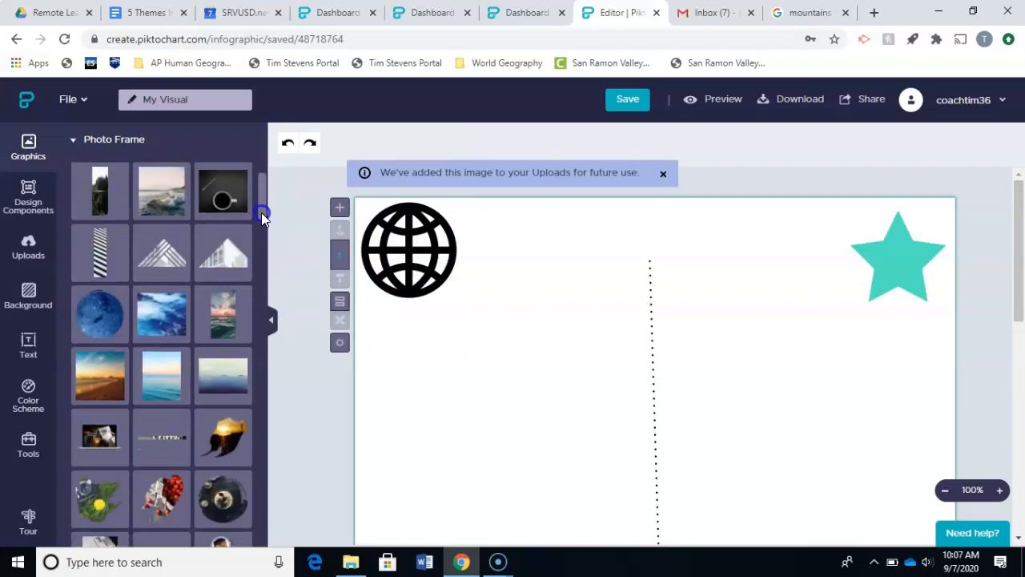
pyautogui.click(167, 258)
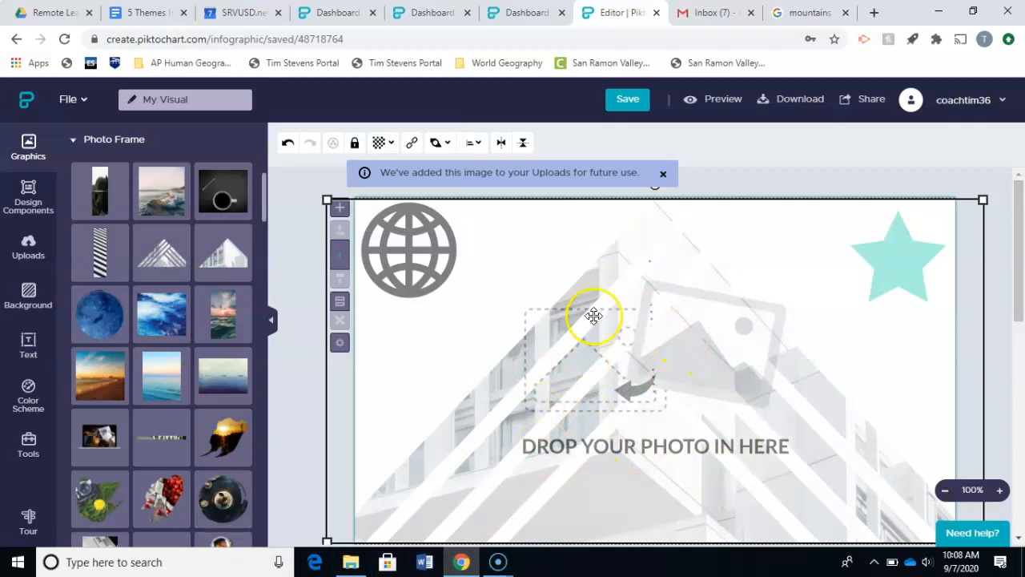
# Fill the triangular photo frame with the "china town" picture from the computer's Saved Pictures folder and deselect it.
pyautogui.click(353, 562)
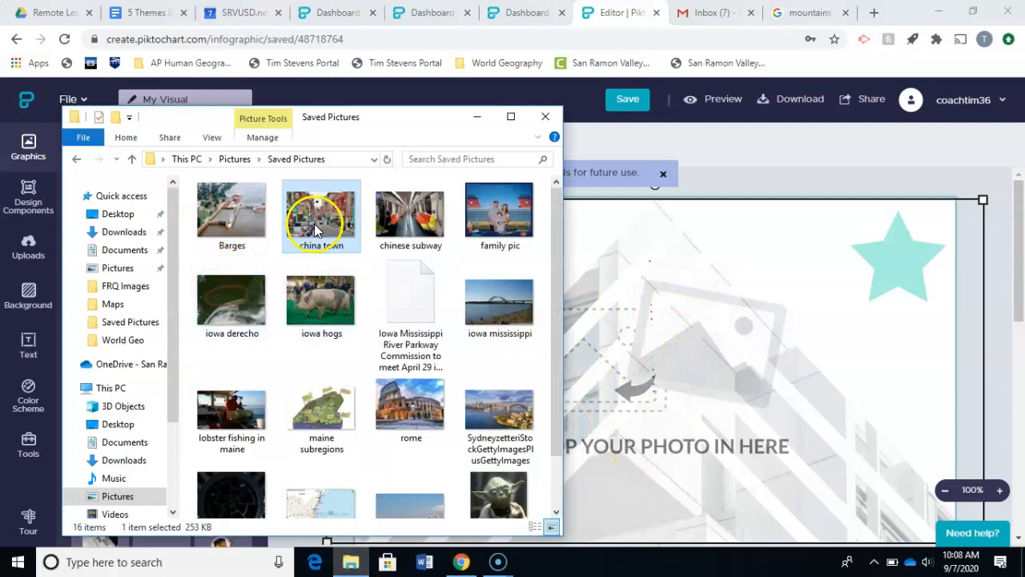
pyautogui.moveTo(310, 223); pyautogui.dragTo(660, 380)
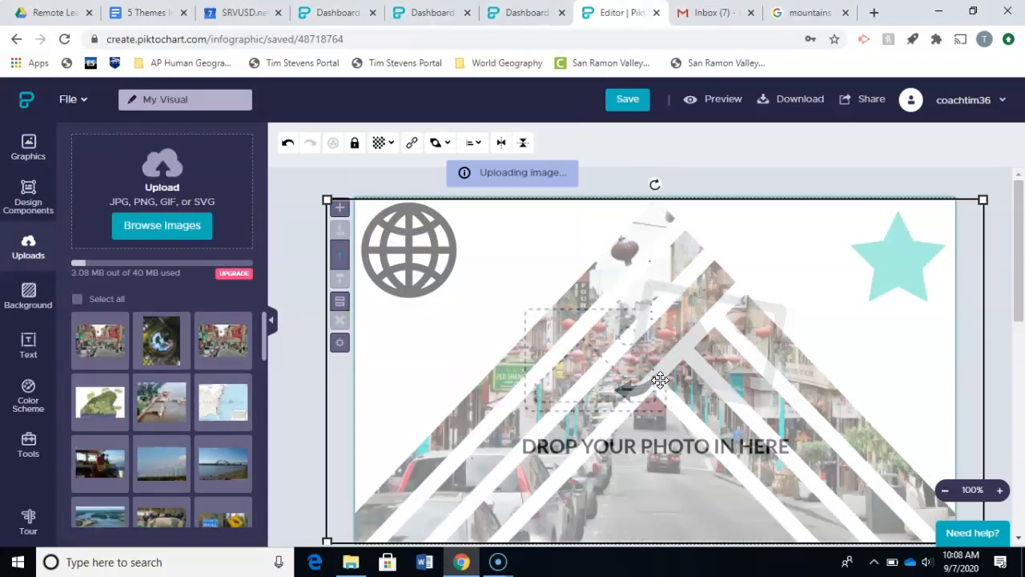
pyautogui.moveTo(1019, 225); pyautogui.dragTo(1020, 254)
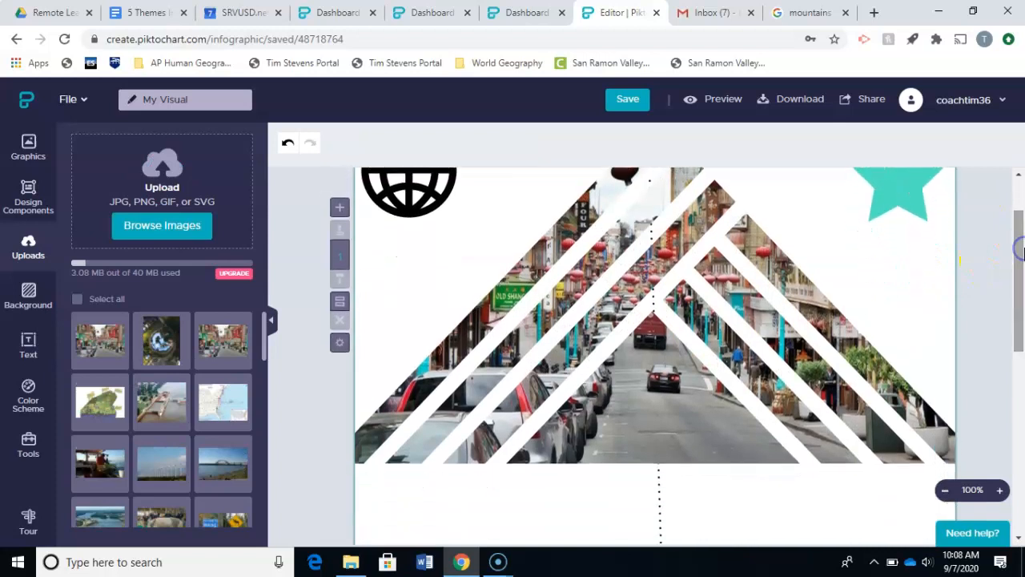
pyautogui.click(618, 338)
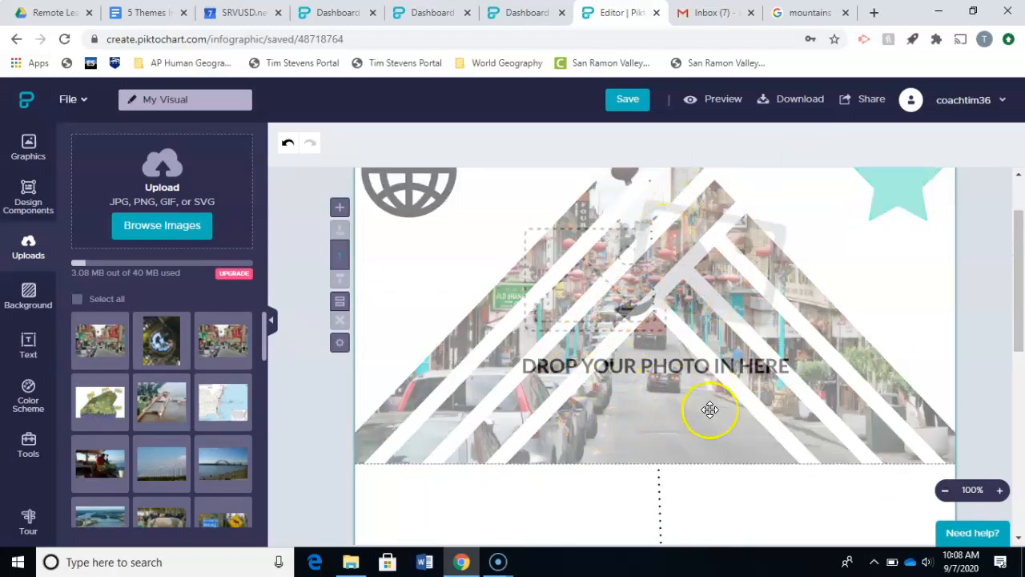
pyautogui.click(986, 298)
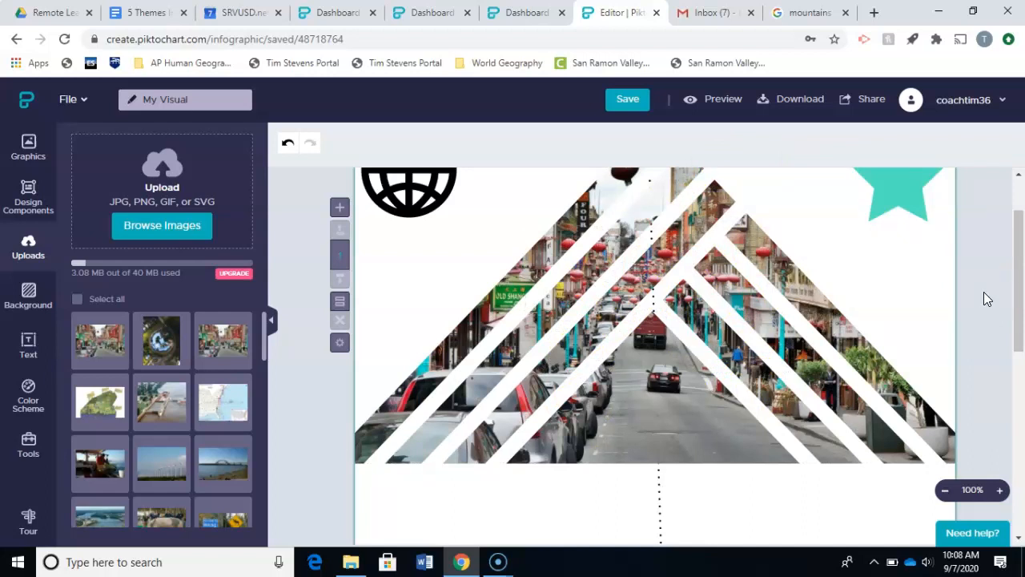
# Undo the picture fill and the insertion of the triangular photo frame.
pyautogui.moveTo(1019, 285); pyautogui.dragTo(1019, 256)
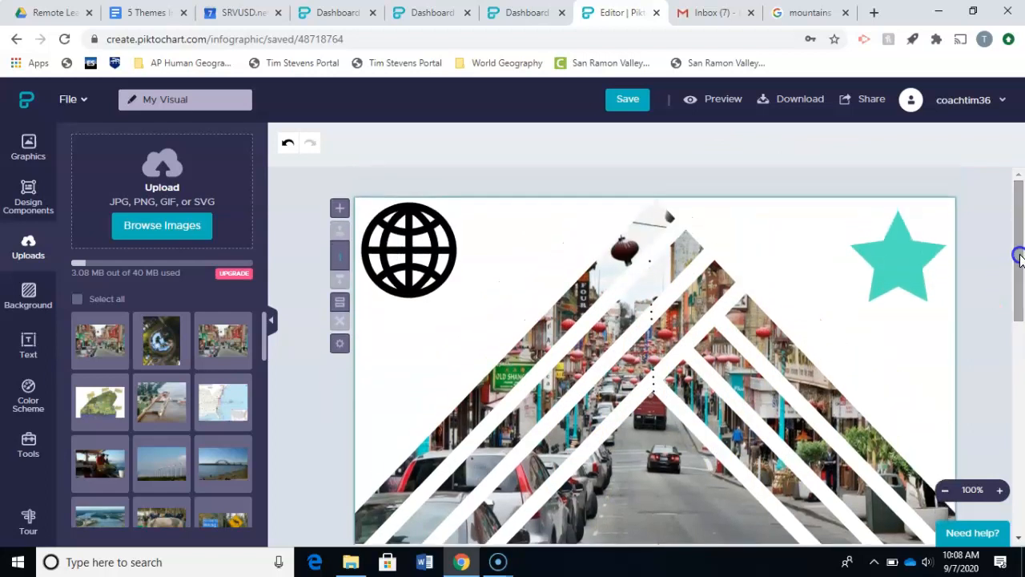
pyautogui.click(289, 145)
pyautogui.click(290, 146)
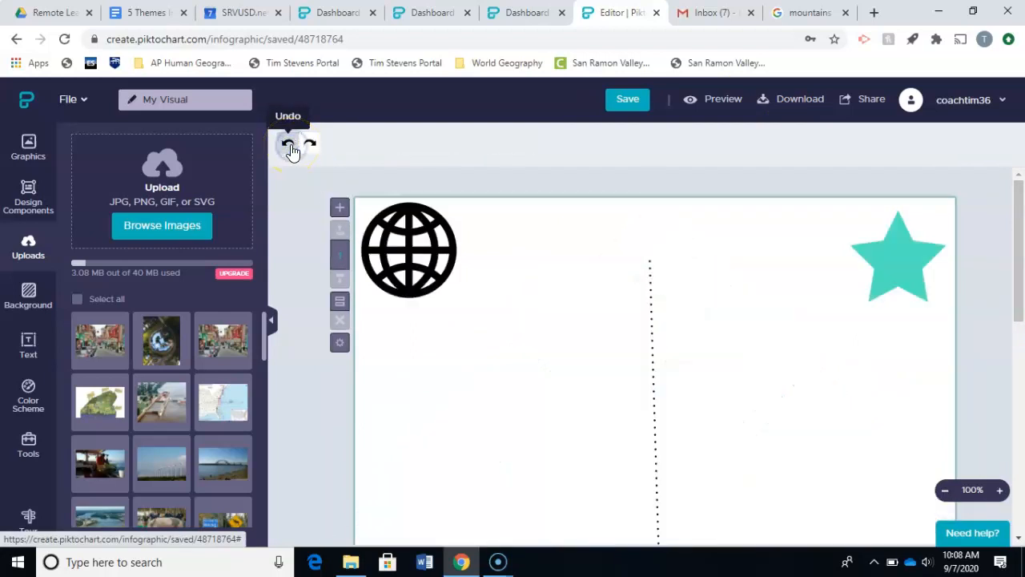
# Delete the dotted line from the middle of the canvas and collapse the photo frame collection.
pyautogui.click(657, 364)
pyautogui.press('Delete')
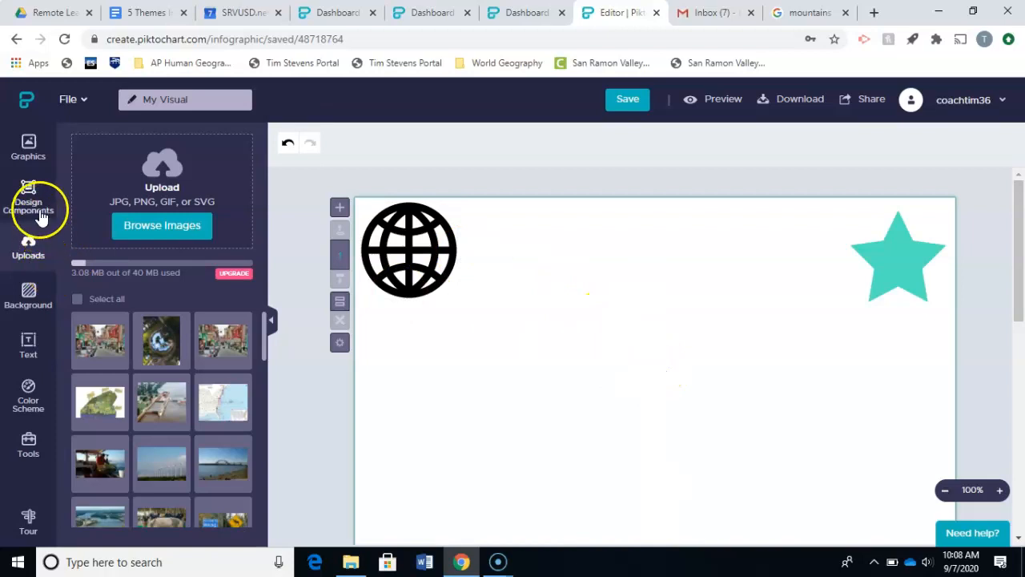
pyautogui.click(30, 149)
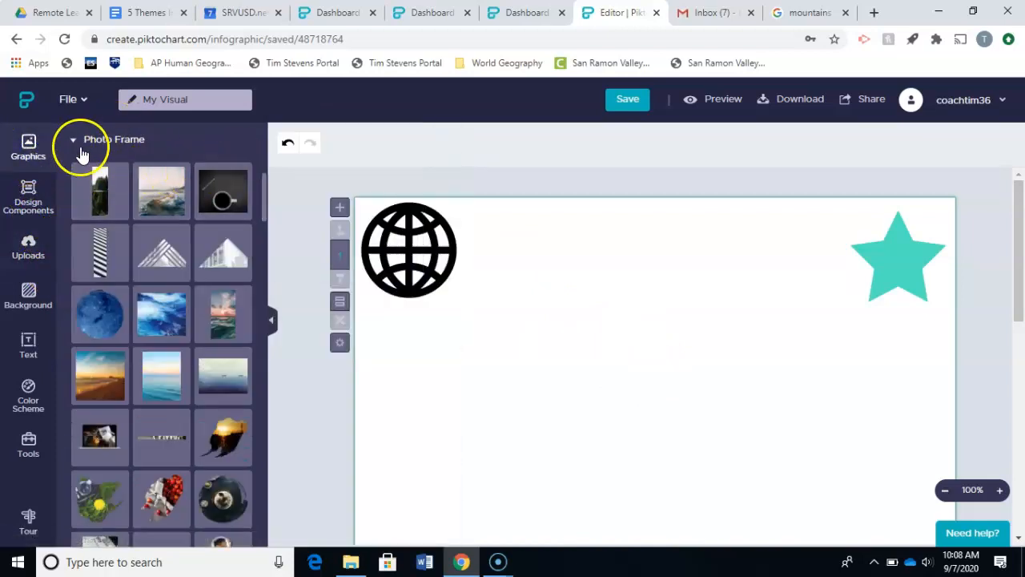
pyautogui.click(72, 141)
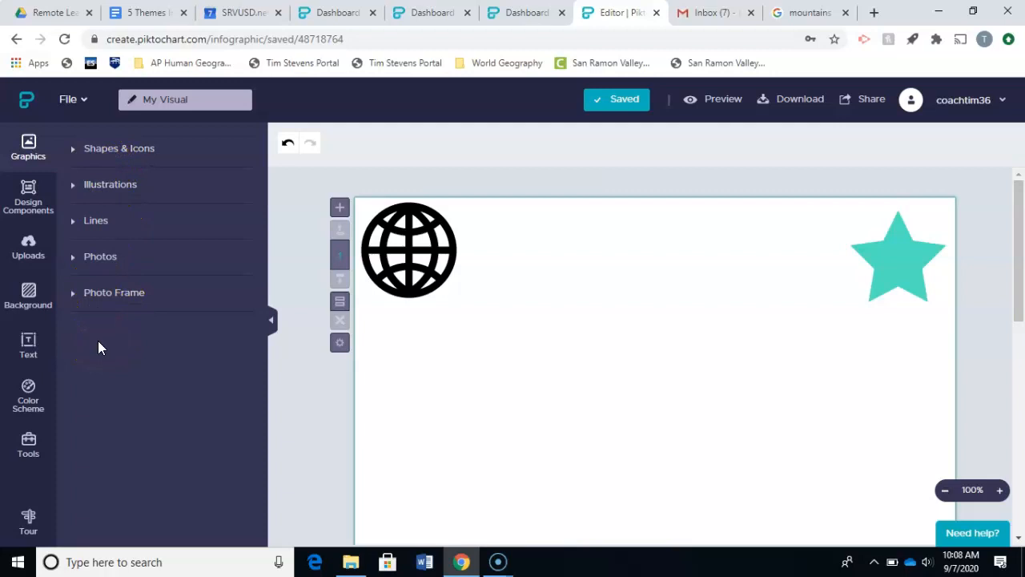
# Browse the Lists design components and insert the Dog vs Cat layout from the Comparisons components.
pyautogui.click(29, 194)
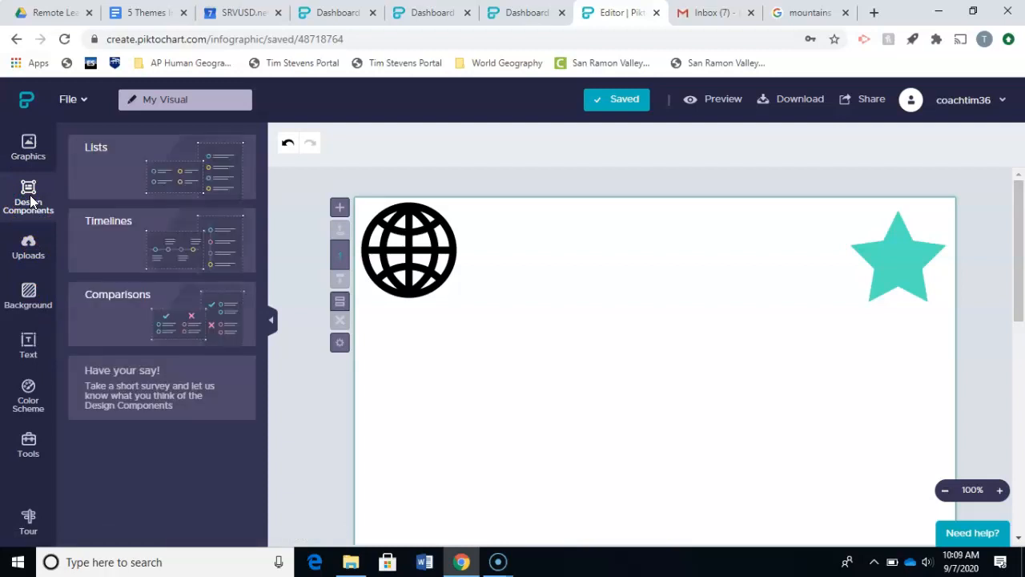
pyautogui.click(213, 181)
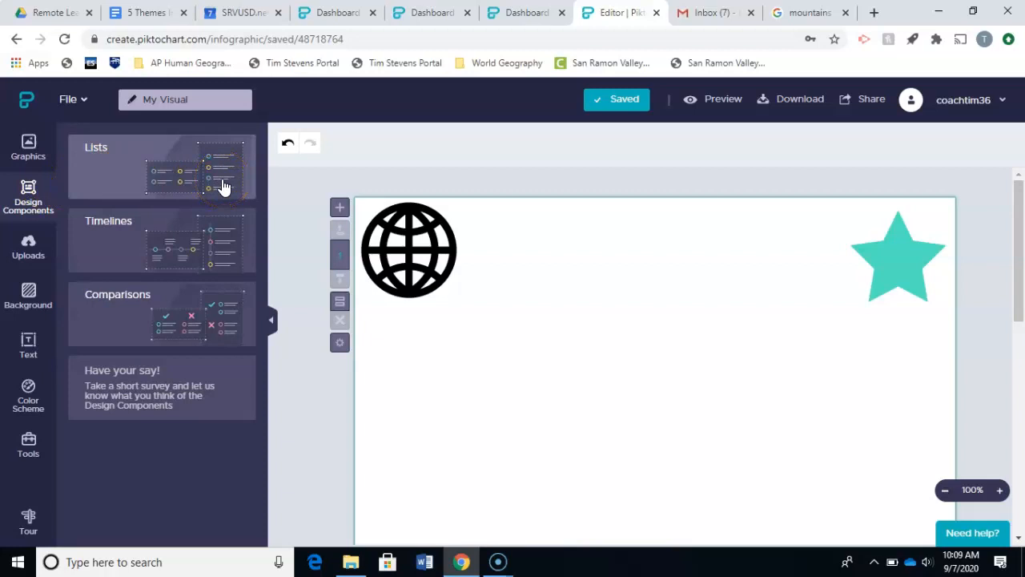
pyautogui.click(223, 180)
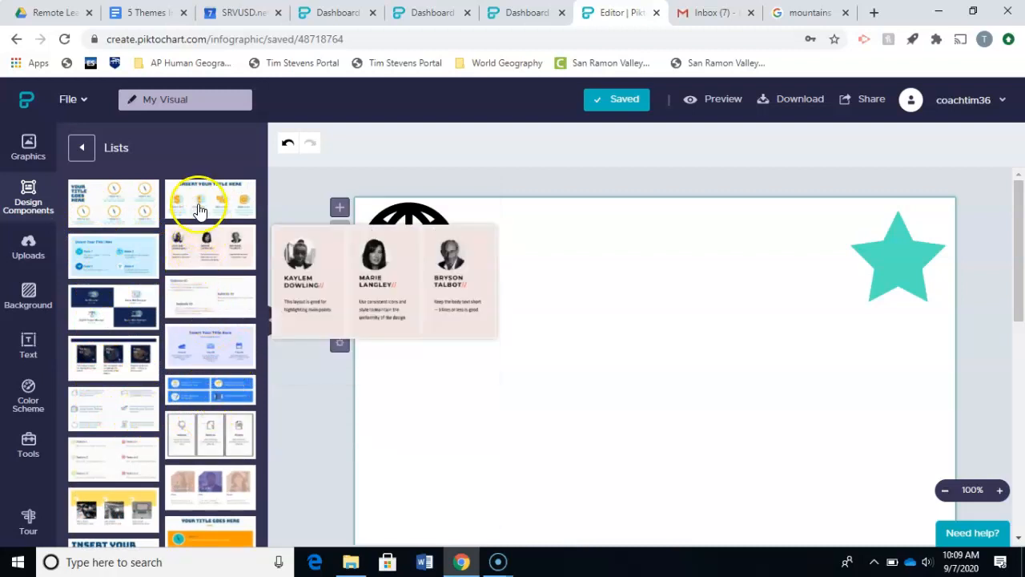
pyautogui.click(82, 148)
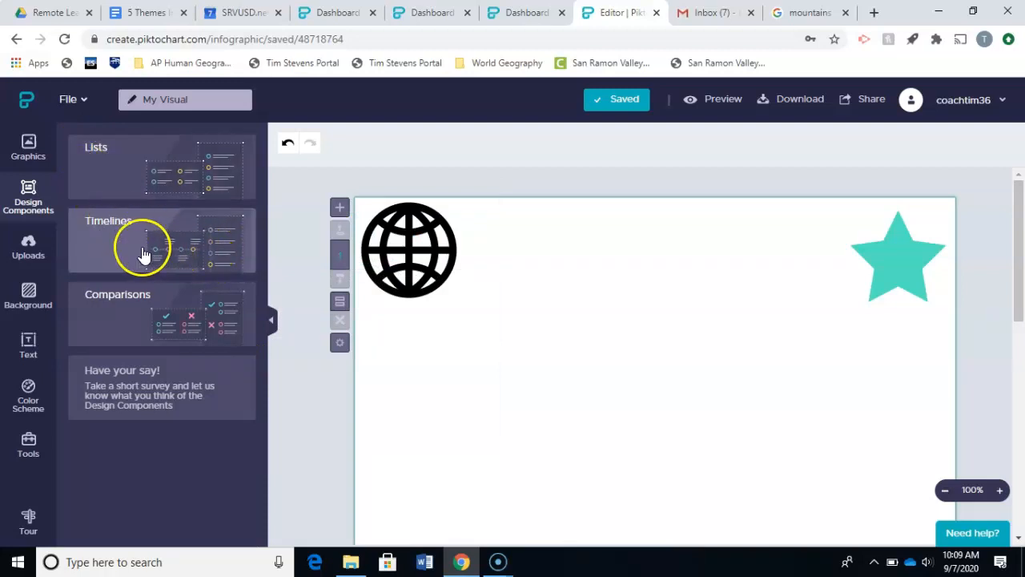
pyautogui.click(183, 315)
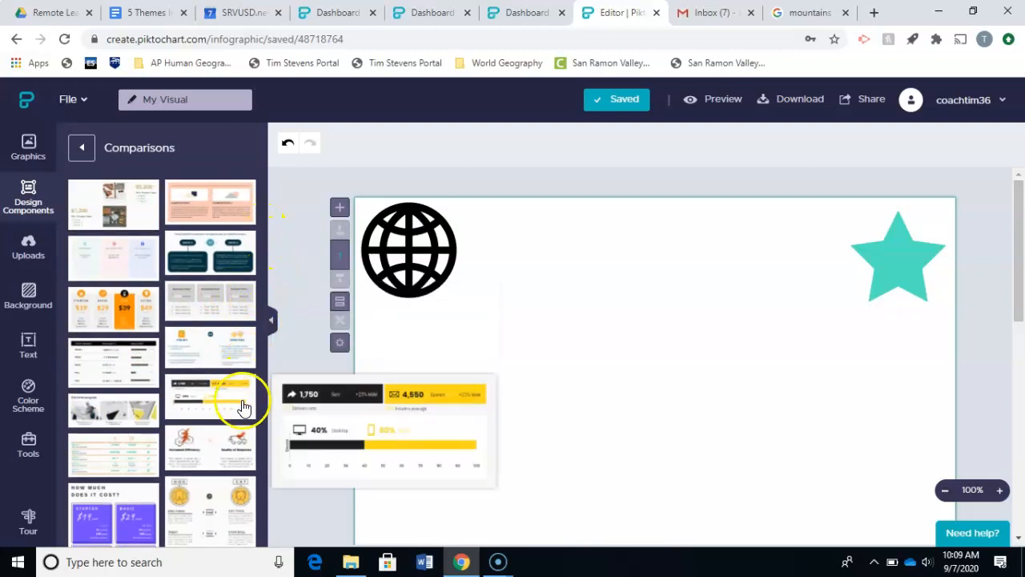
pyautogui.click(203, 503)
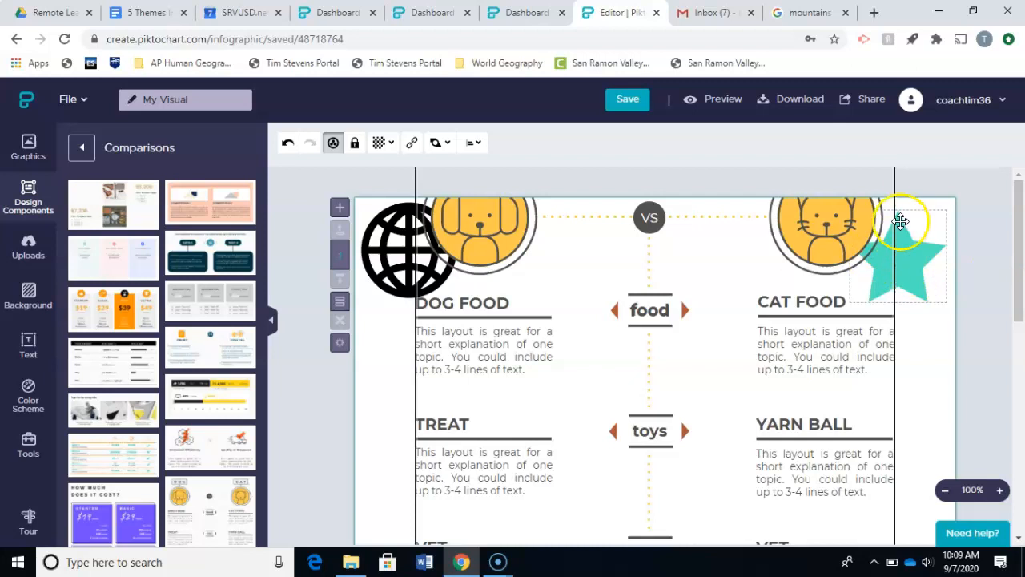
# Shrink the Dog vs Cat comparison to about 458 x 478 and move it lower, clear of the globe and star.
pyautogui.moveTo(1018, 228); pyautogui.dragTo(998, 288)
pyautogui.click(825, 297)
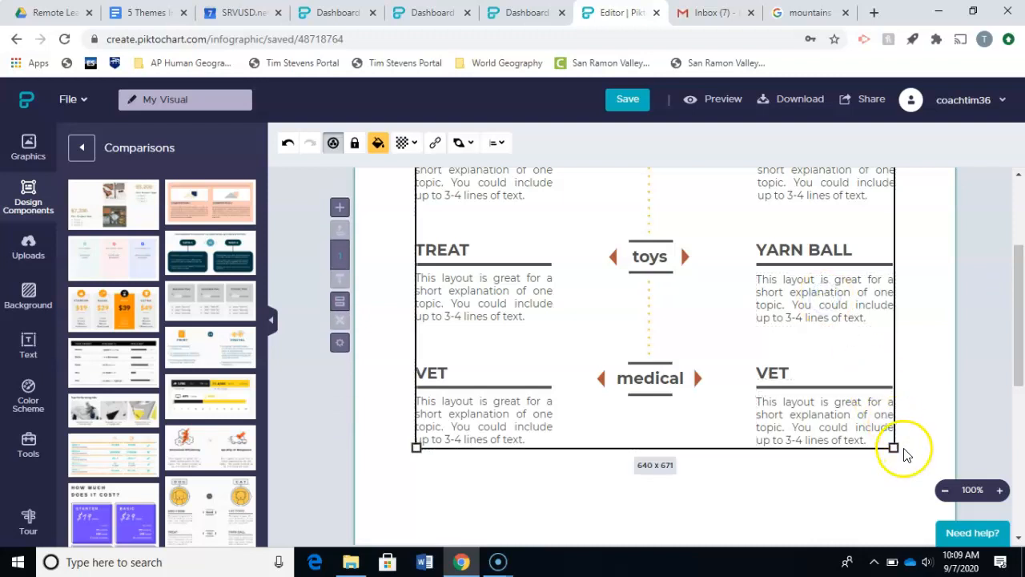
pyautogui.moveTo(895, 447); pyautogui.dragTo(759, 272)
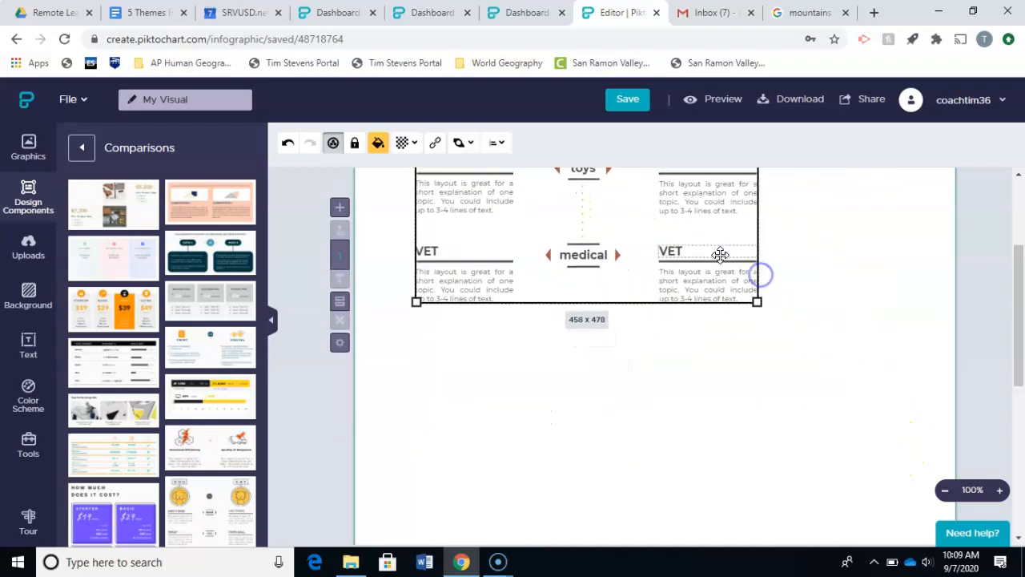
pyautogui.moveTo(691, 242); pyautogui.dragTo(741, 499)
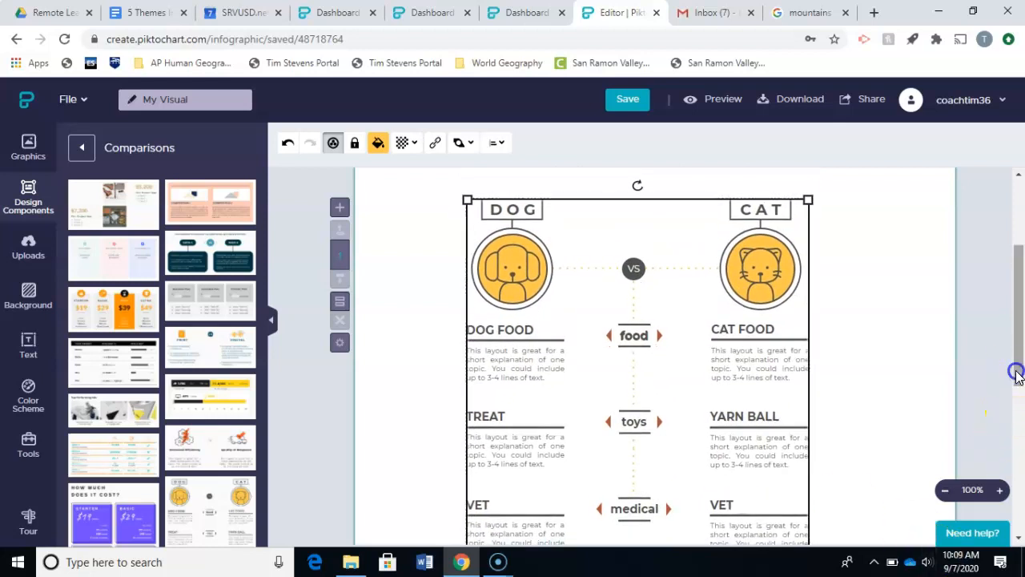
pyautogui.moveTo(1016, 374); pyautogui.dragTo(1016, 310)
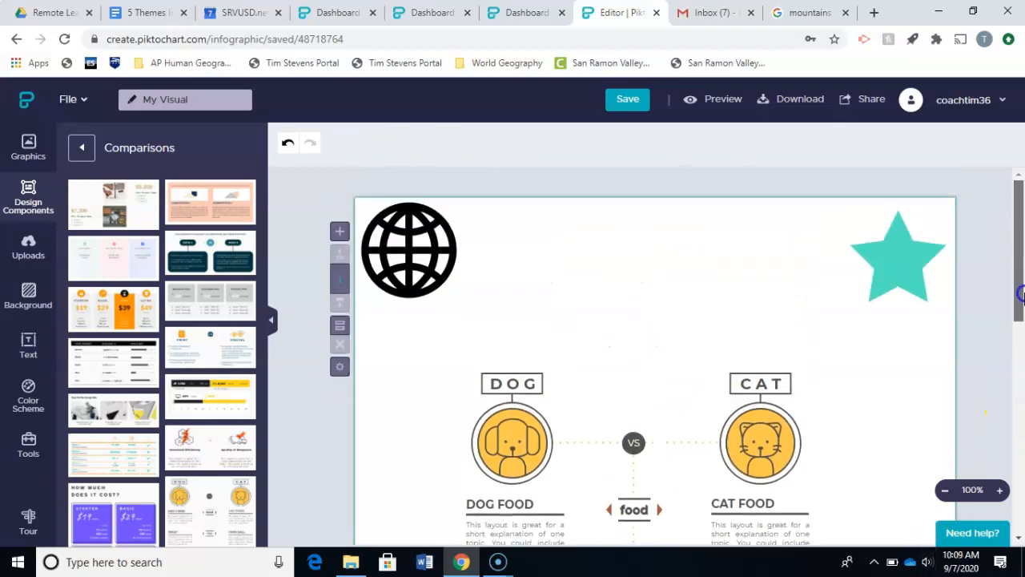
# Examine the title labels, animal icons and text sections of the Dog vs Cat comparison.
pyautogui.click(751, 390)
pyautogui.click(511, 385)
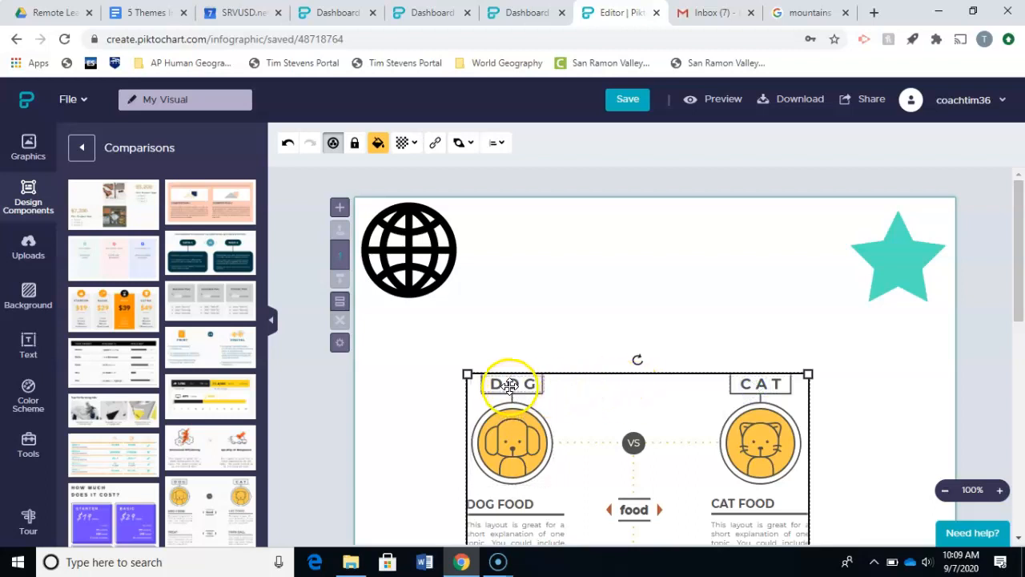
pyautogui.click(751, 425)
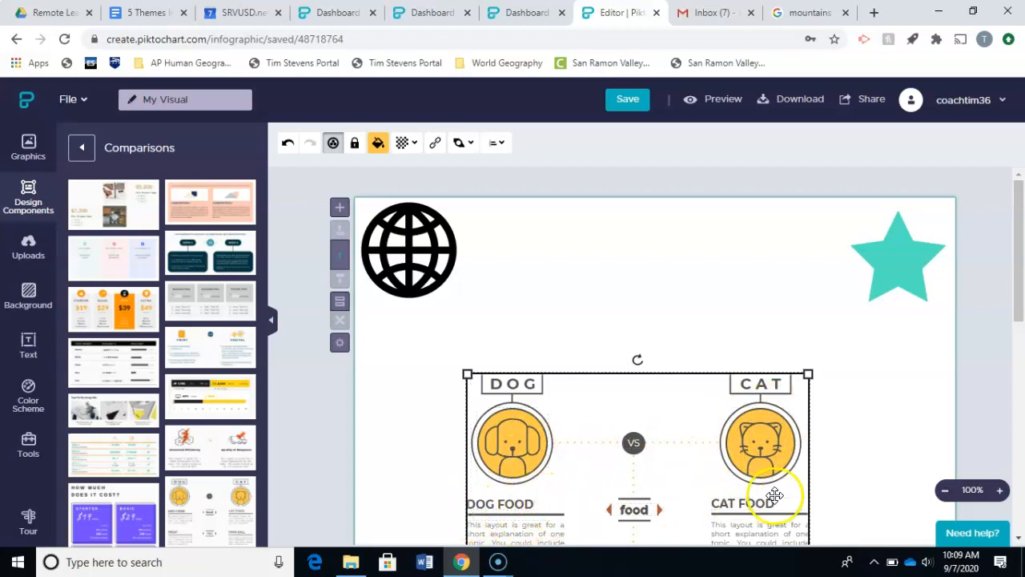
pyautogui.moveTo(1019, 272); pyautogui.dragTo(1019, 352)
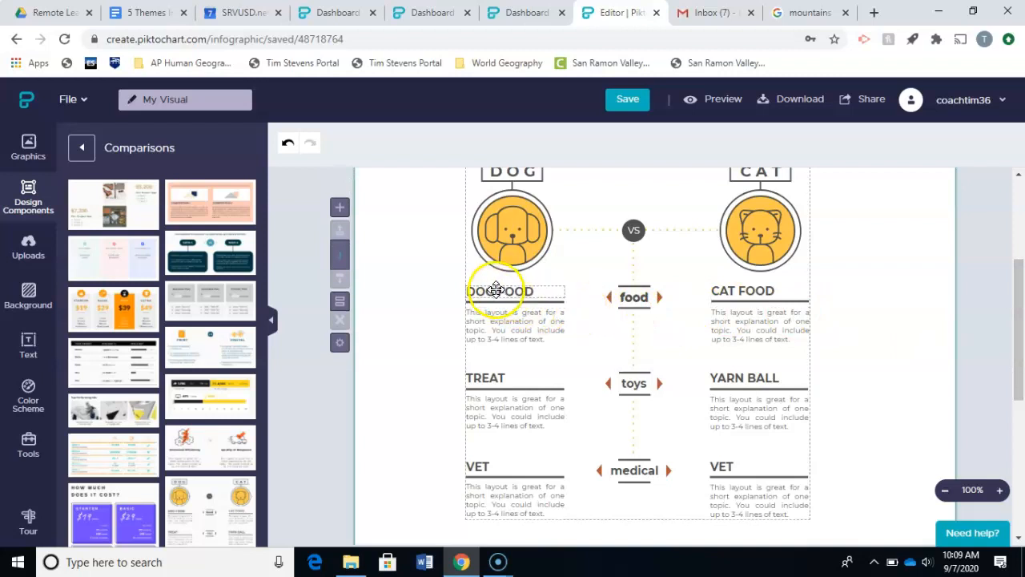
# Recolor the dog icon in the Dog vs Cat comparison to blue #4A90E2.
pyautogui.click(491, 290)
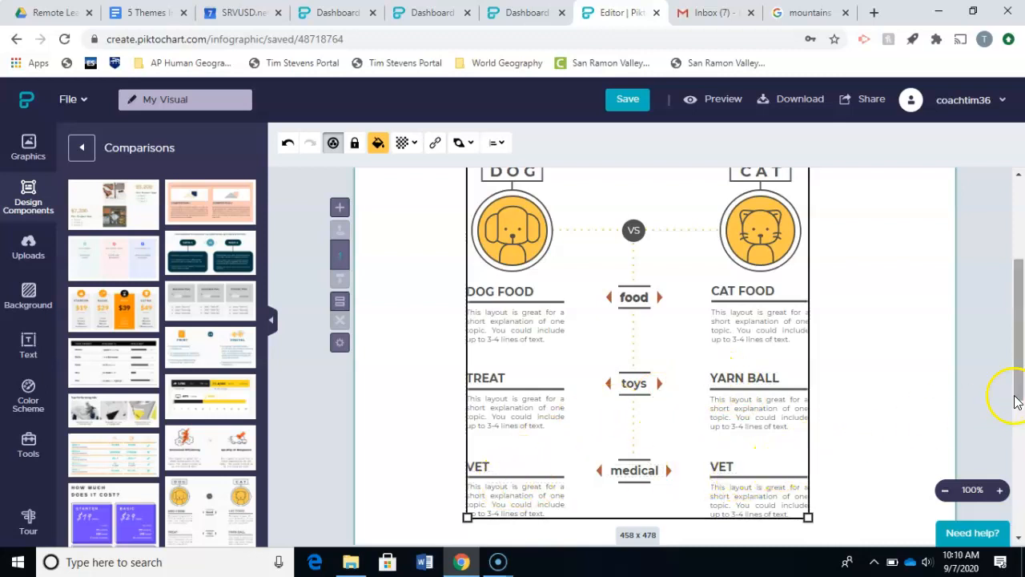
pyautogui.moveTo(1021, 367); pyautogui.dragTo(1014, 286)
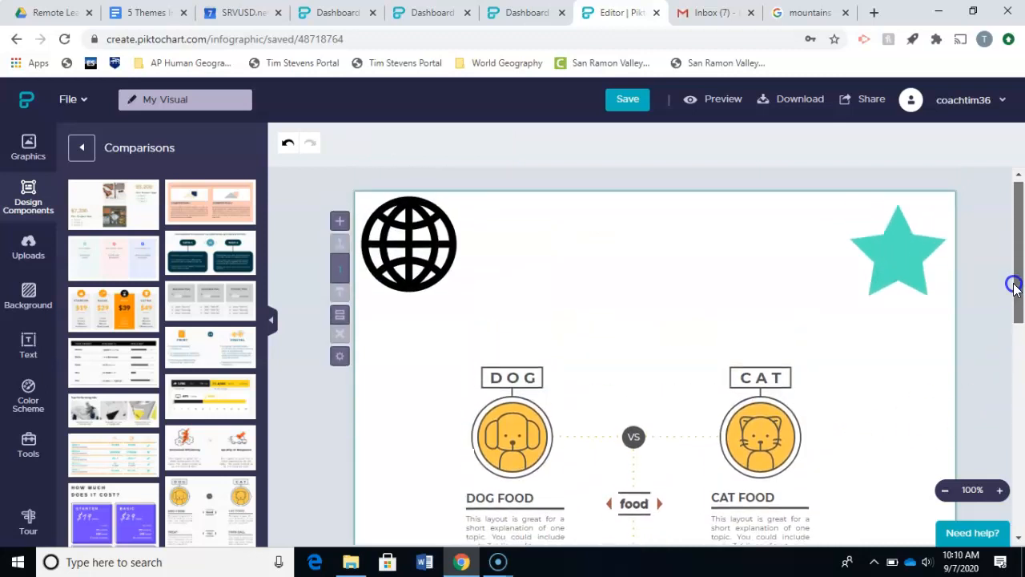
pyautogui.click(533, 455)
pyautogui.click(533, 455)
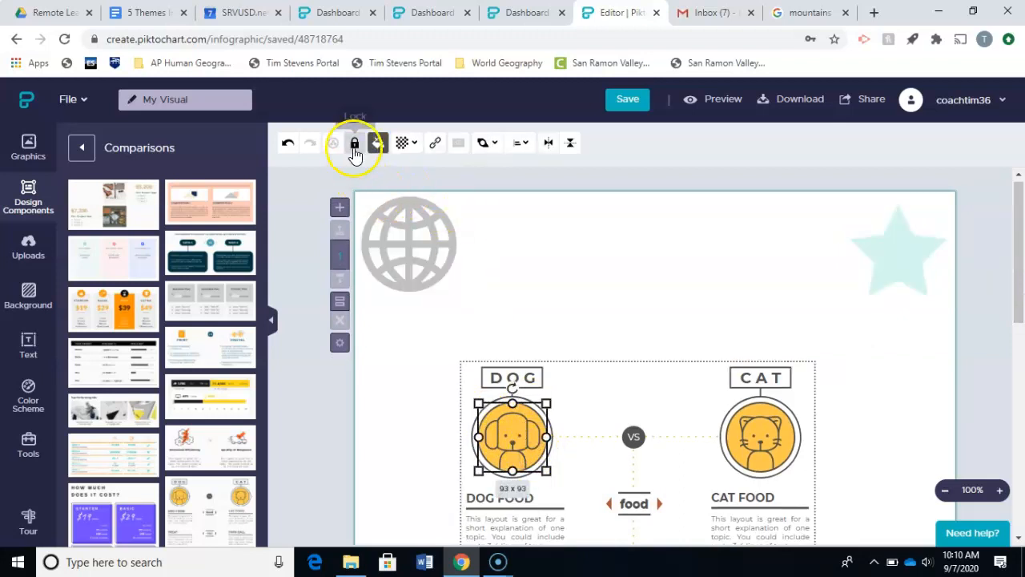
pyautogui.click(378, 143)
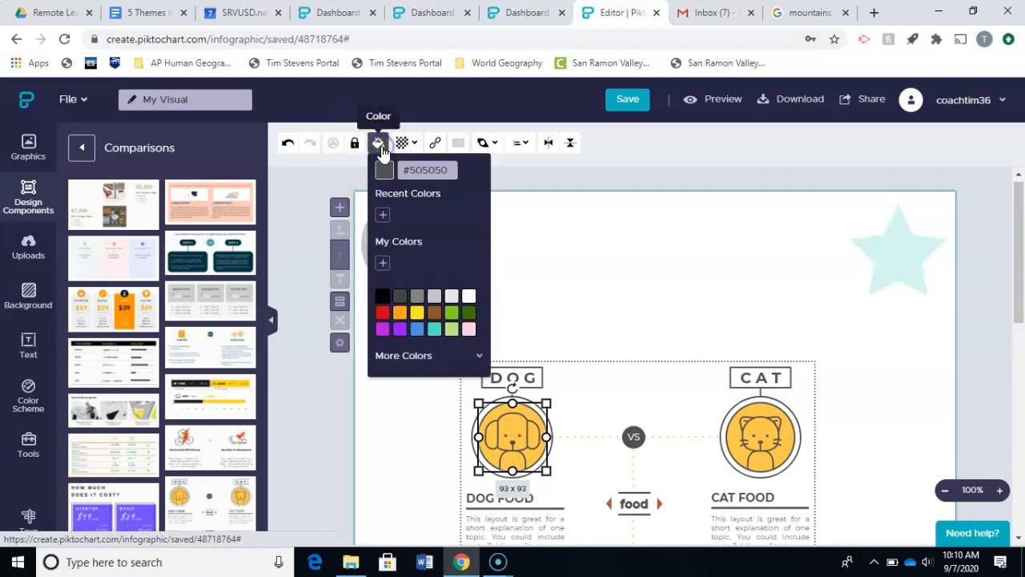
pyautogui.click(417, 331)
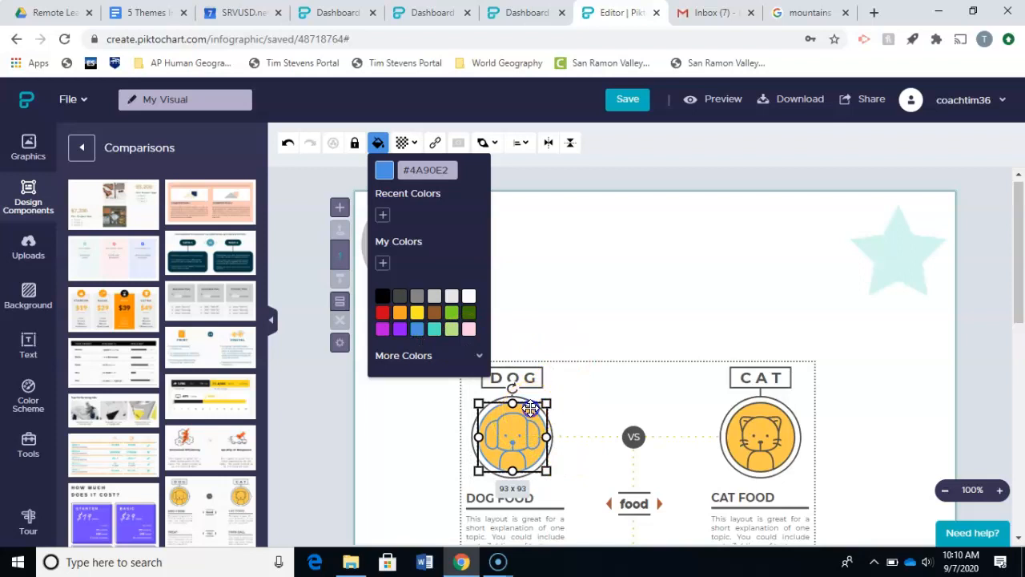
pyautogui.click(446, 430)
# Change the dog icon's outline in the Dog vs Cat comparison to the light gray preset color.
pyautogui.click(488, 421)
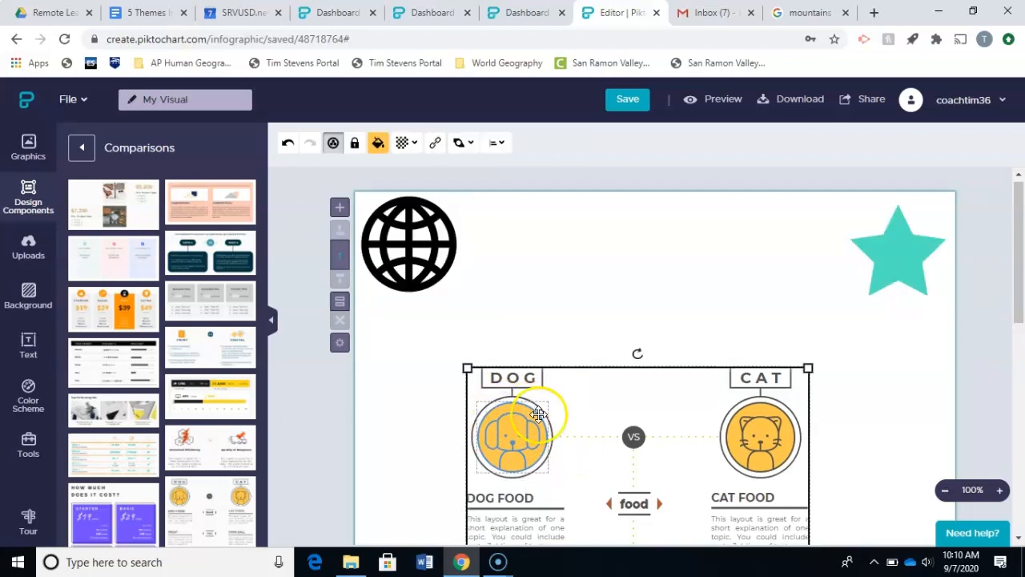
pyautogui.click(519, 407)
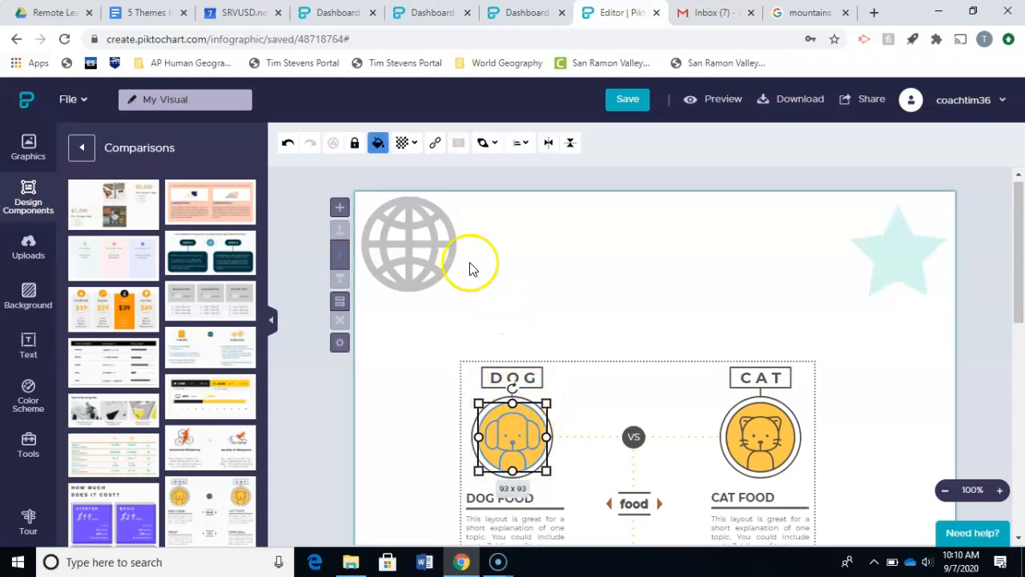
pyautogui.click(378, 142)
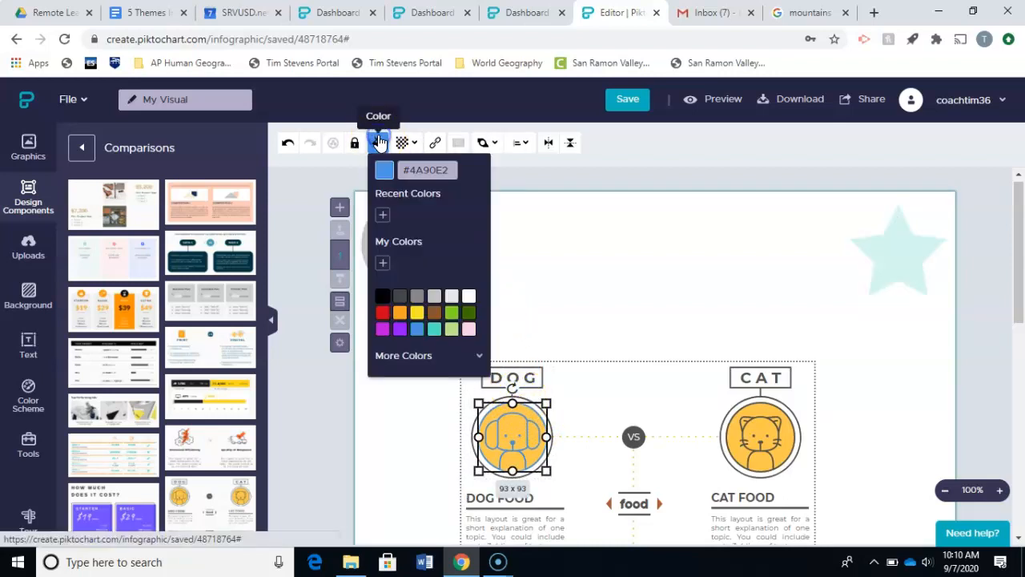
pyautogui.click(452, 297)
pyautogui.click(554, 297)
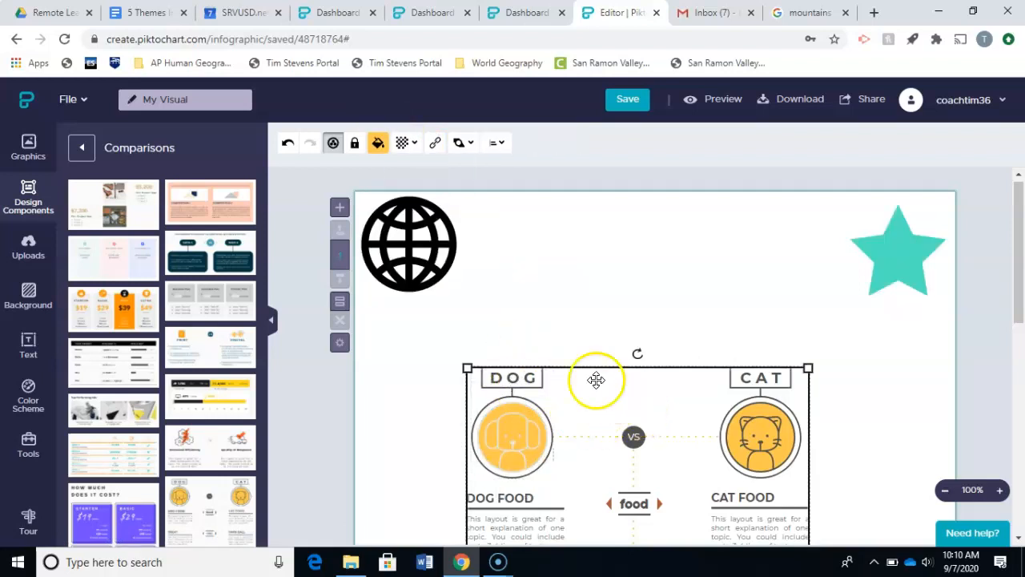
# Leave the Comparisons components and open the library of uploaded images.
pyautogui.click(80, 149)
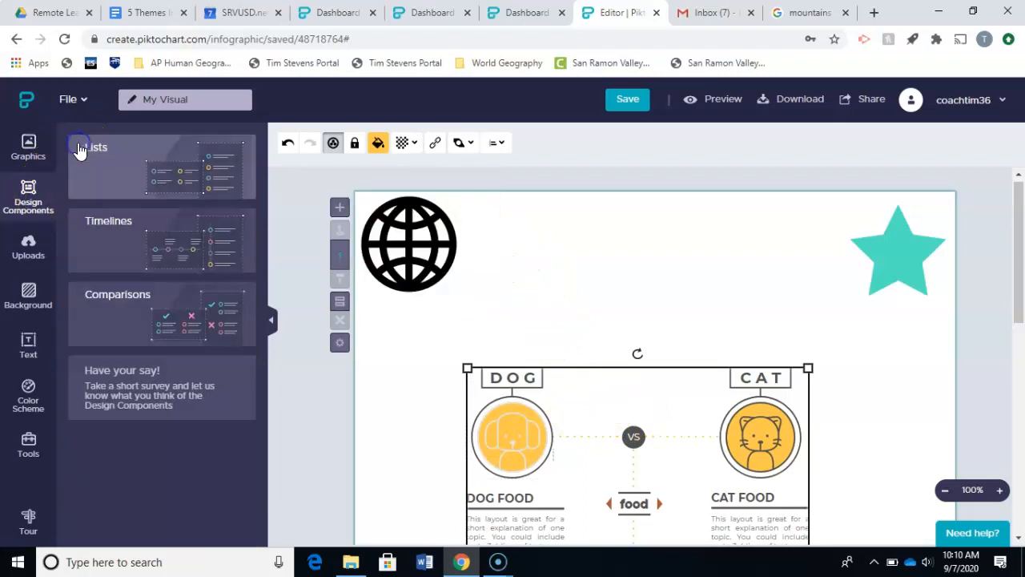
pyautogui.click(32, 252)
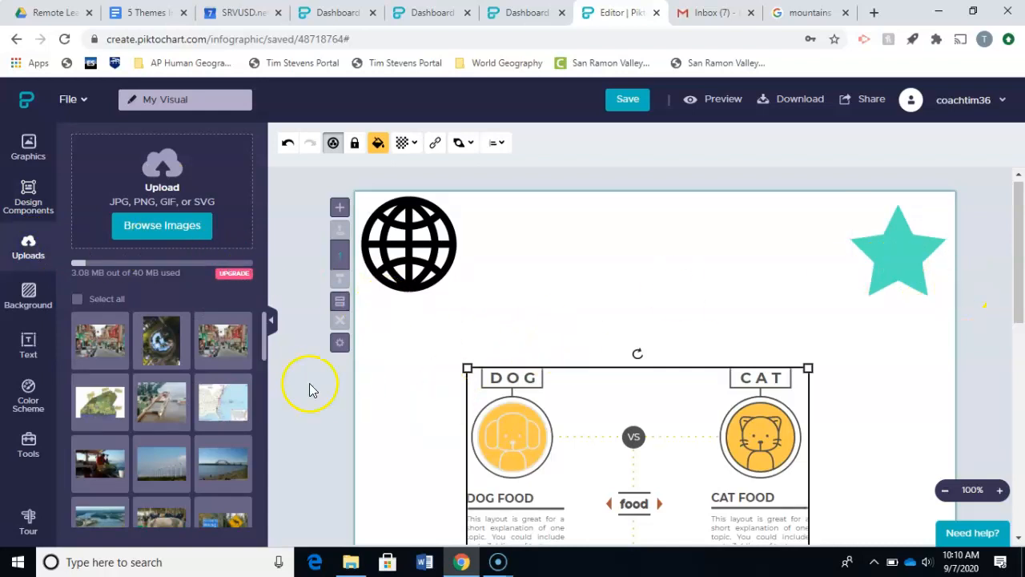
pyautogui.moveTo(143, 318)
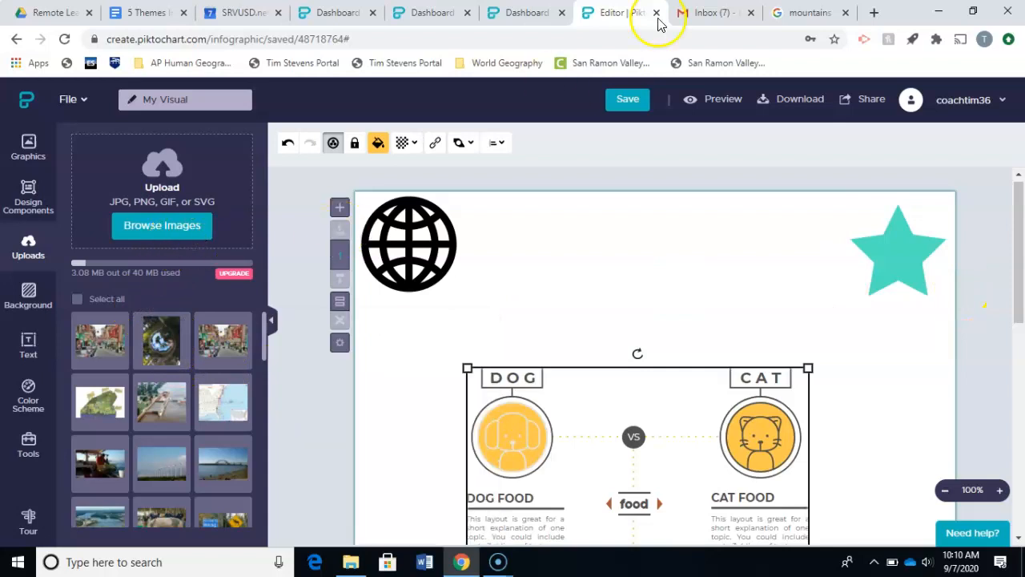
# Switch to the Google Images results for mountains and save the enlarged snowy peak as 190218-mount-full-1440x810 in Saved Pictures.
pyautogui.click(808, 12)
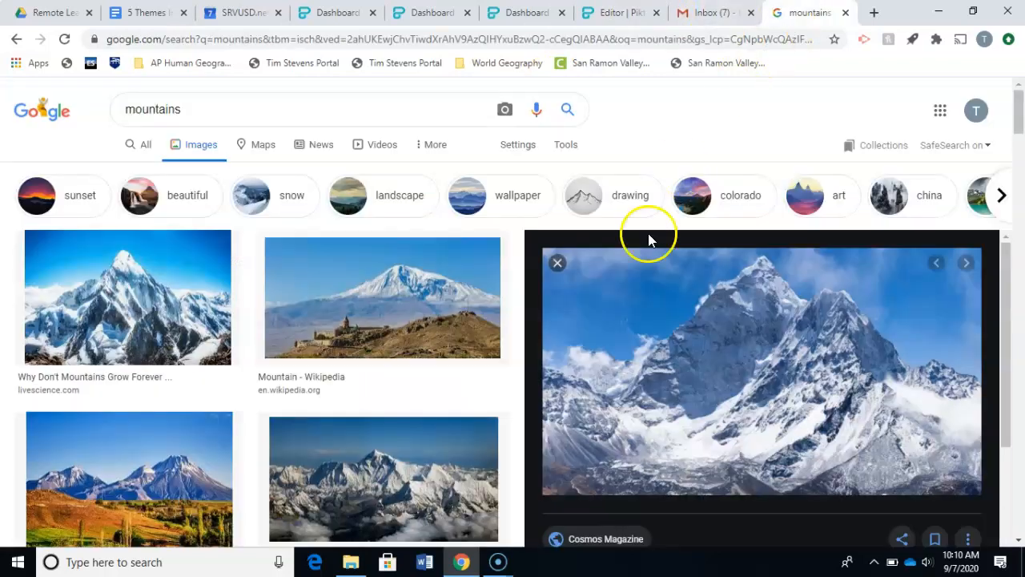
pyautogui.rightClick(647, 311)
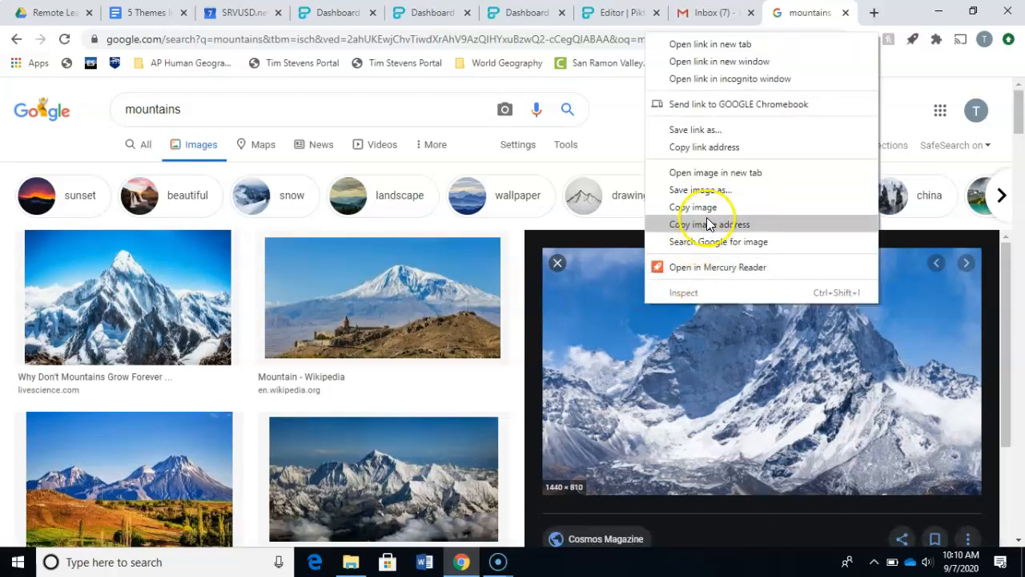
pyautogui.click(698, 191)
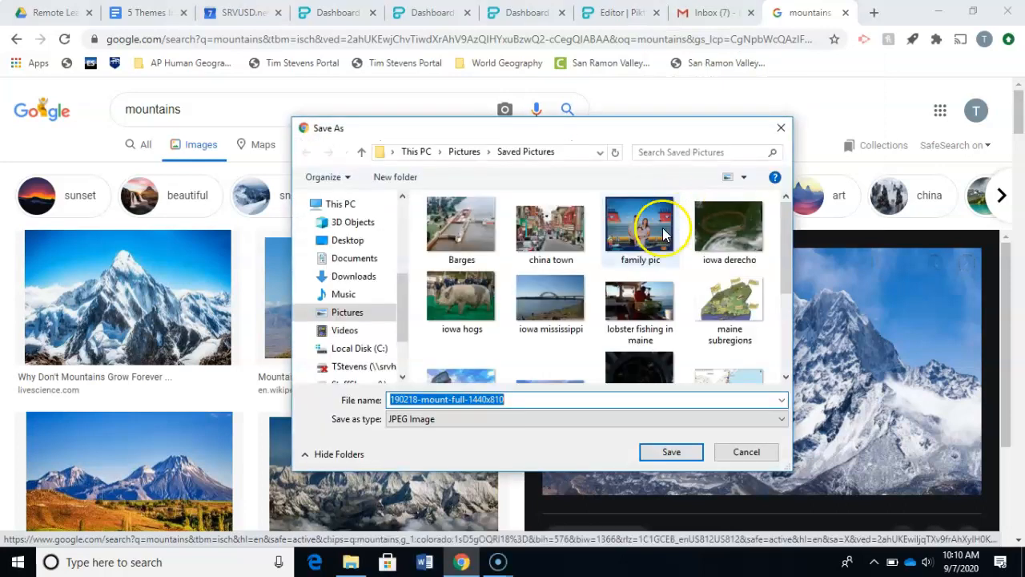
pyautogui.click(671, 452)
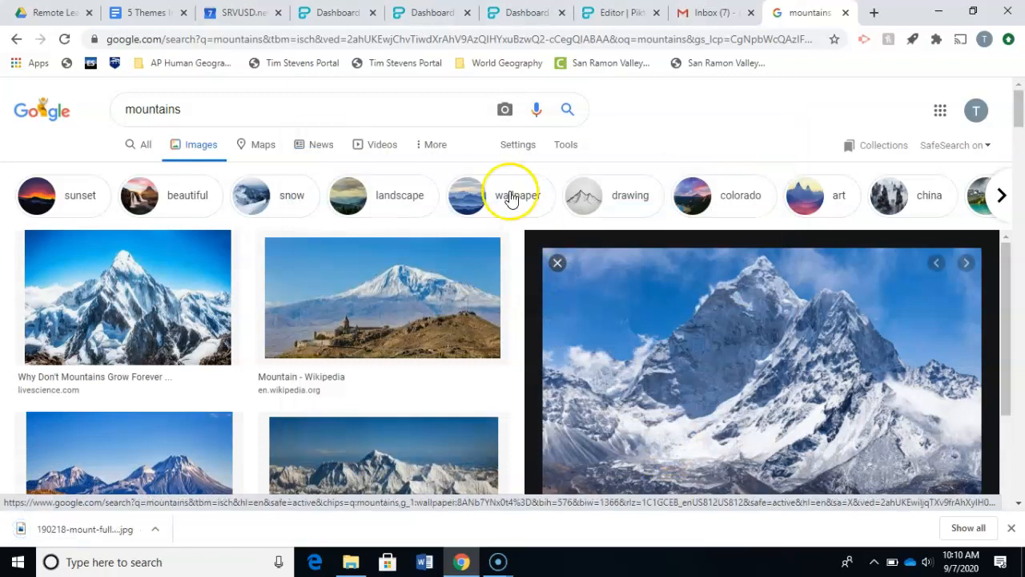
# Return to the Piktochart editor and upload the image 190218-mount-full-1440x810 from Saved Pictures.
pyautogui.click(621, 13)
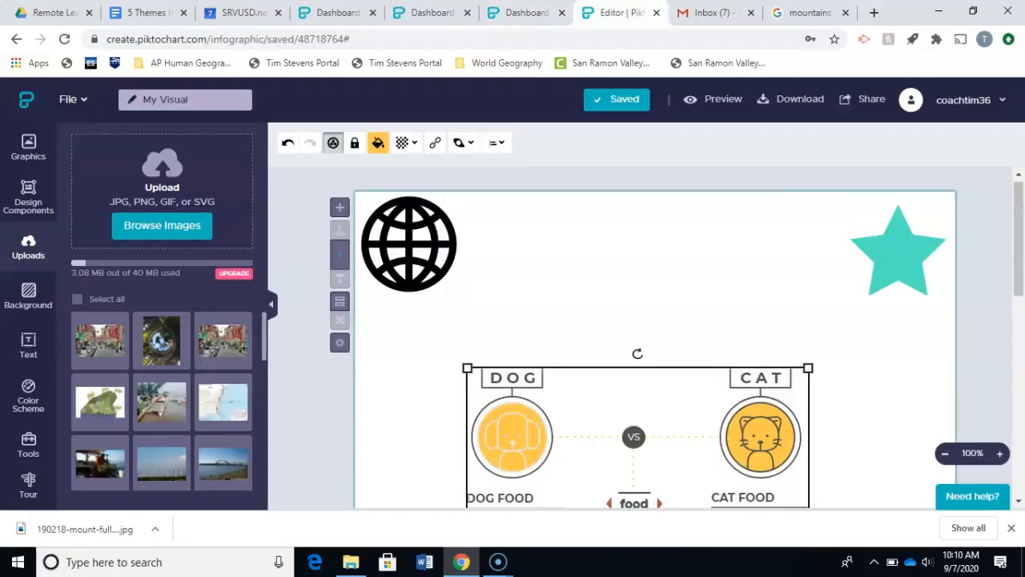
pyautogui.click(165, 229)
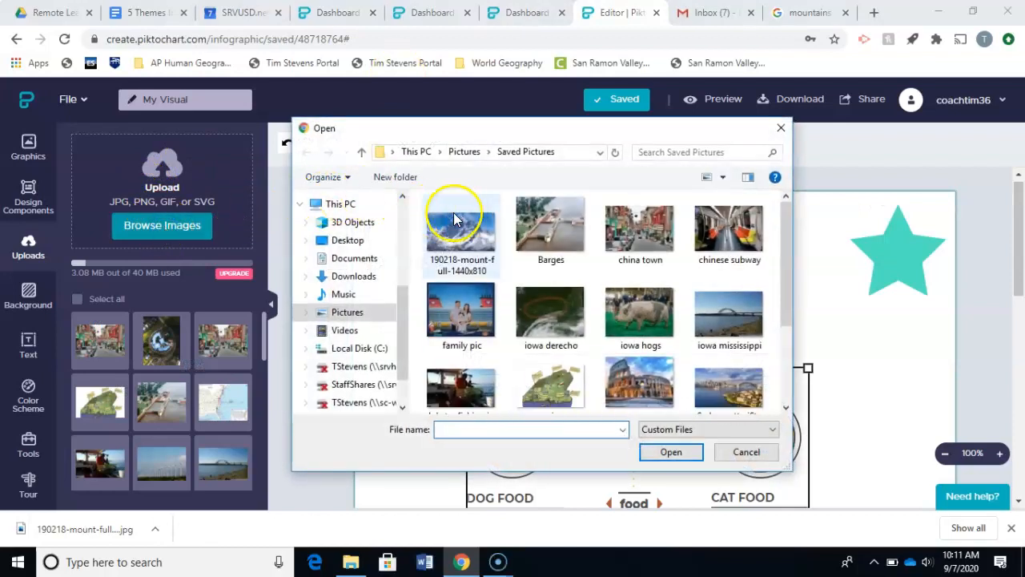
pyautogui.doubleClick(463, 238)
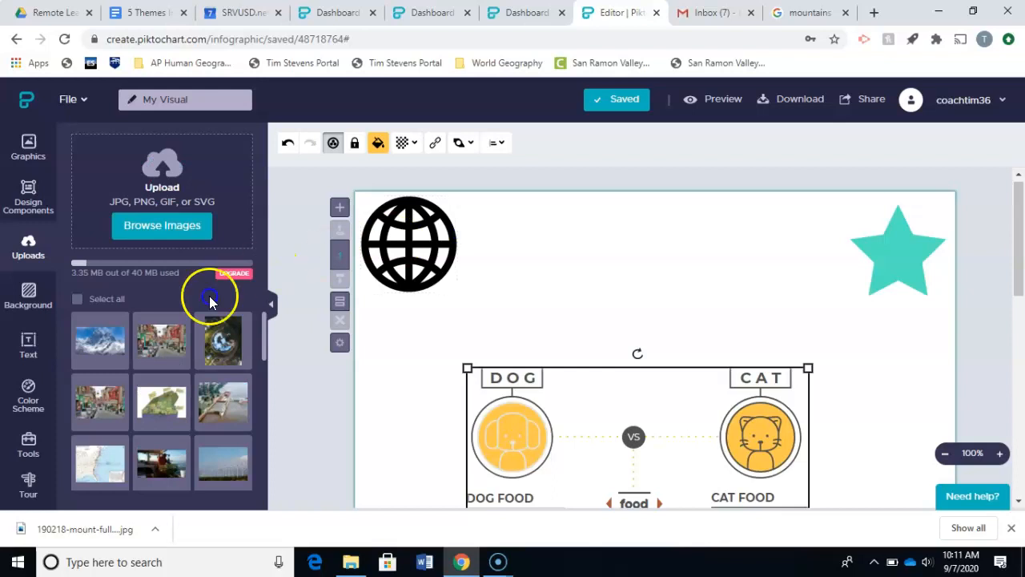
# Insert the uploaded mountain photo on the canvas, shrink it to a small picture and place it below the star.
pyautogui.moveTo(95, 342)
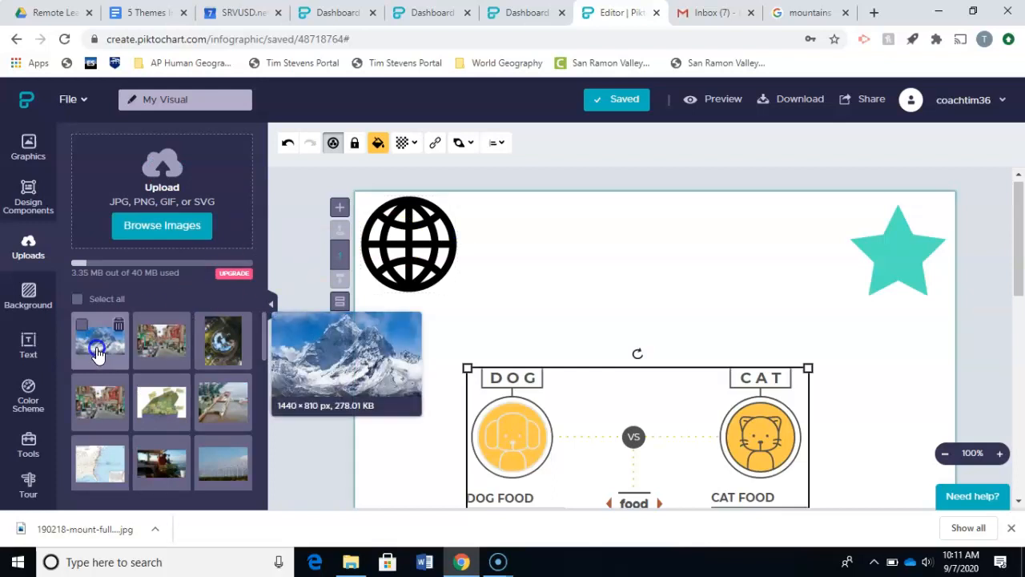
pyautogui.click(97, 352)
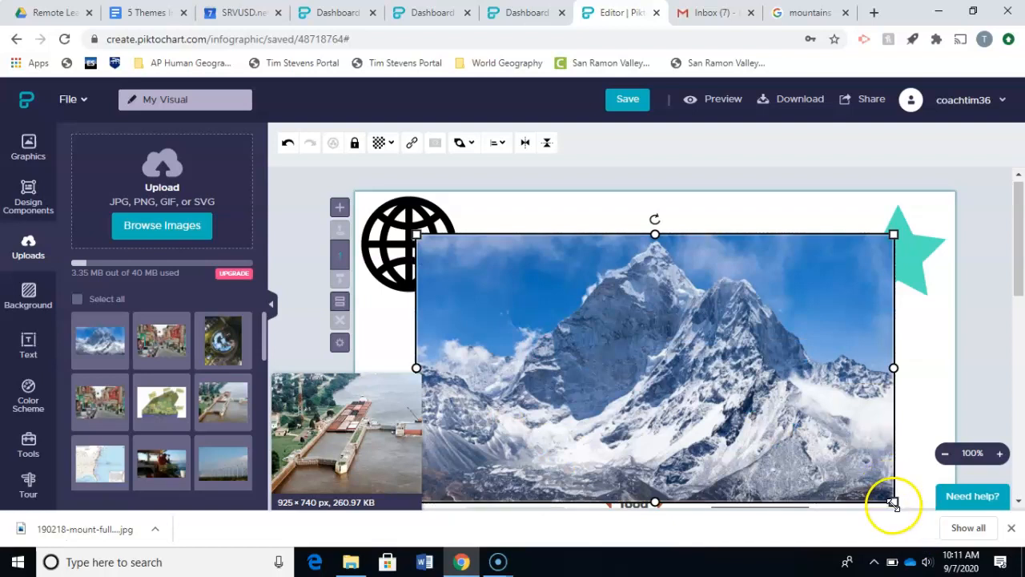
pyautogui.moveTo(889, 500); pyautogui.dragTo(546, 290)
pyautogui.moveTo(512, 249); pyautogui.dragTo(901, 328)
pyautogui.click(730, 233)
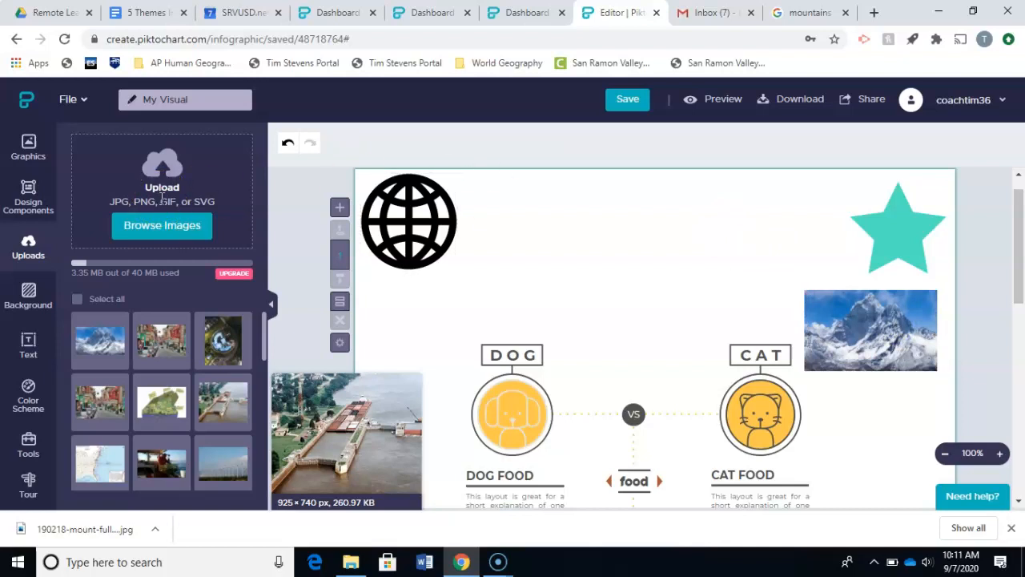
# Try pink #FFCCE7 and orange #F5A623 as the canvas background color, and set it back to white #FFFFFF.
pyautogui.click(29, 297)
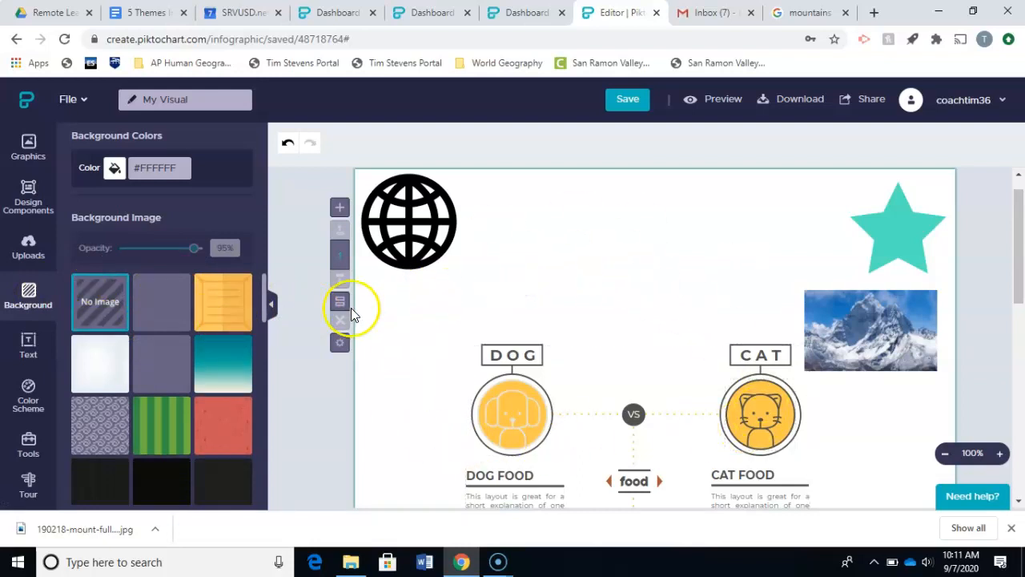
pyautogui.click(116, 170)
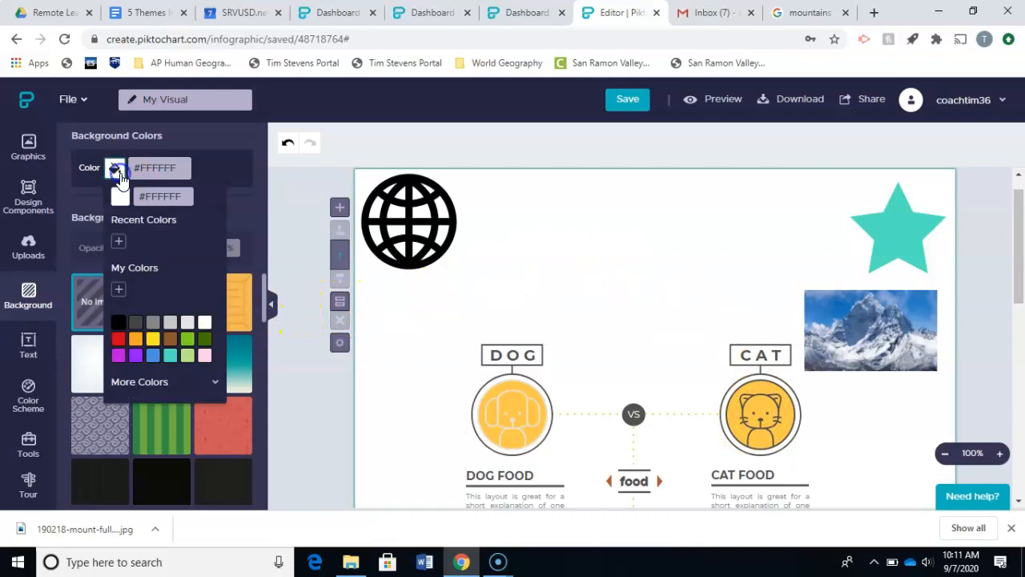
pyautogui.click(204, 356)
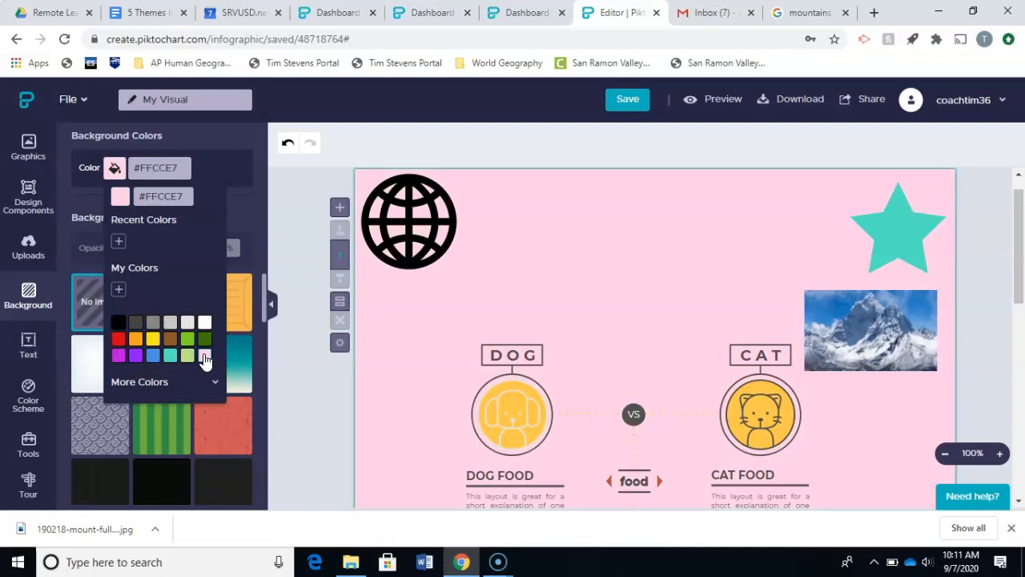
pyautogui.click(190, 342)
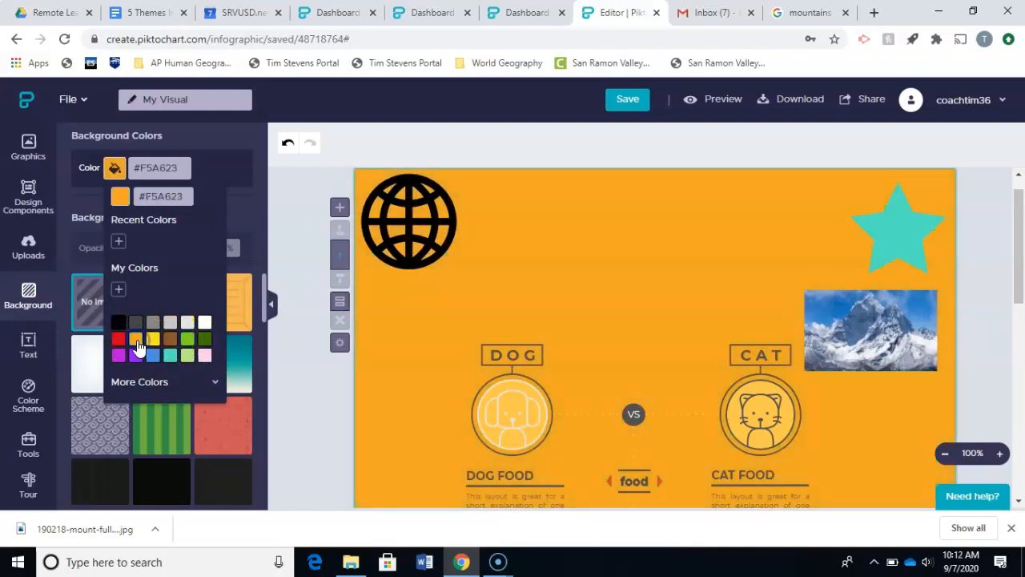
pyautogui.click(205, 323)
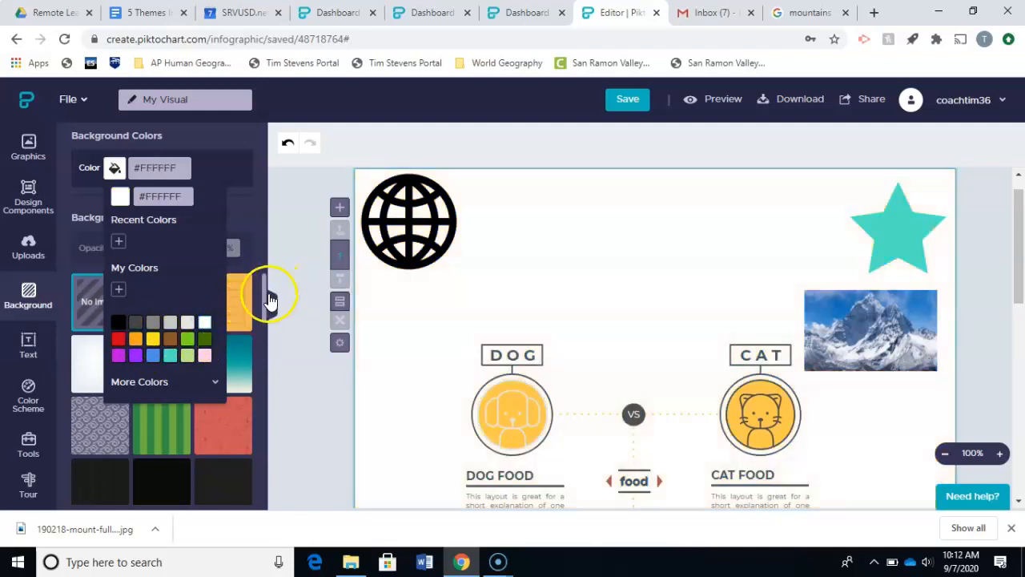
pyautogui.click(295, 289)
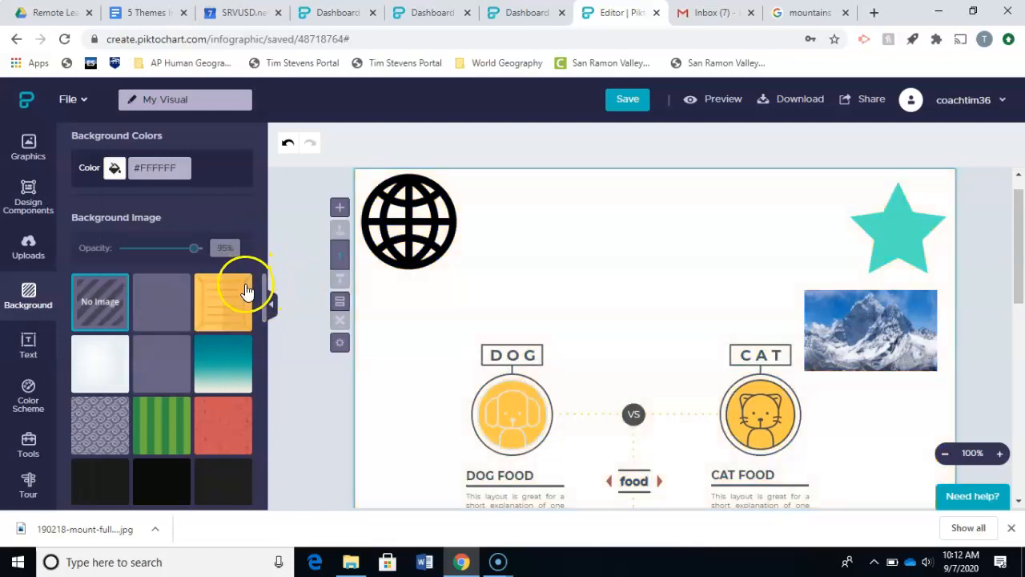
# Try the star pattern as the background image with its opacity at 54%.
pyautogui.moveTo(263, 301); pyautogui.dragTo(258, 322)
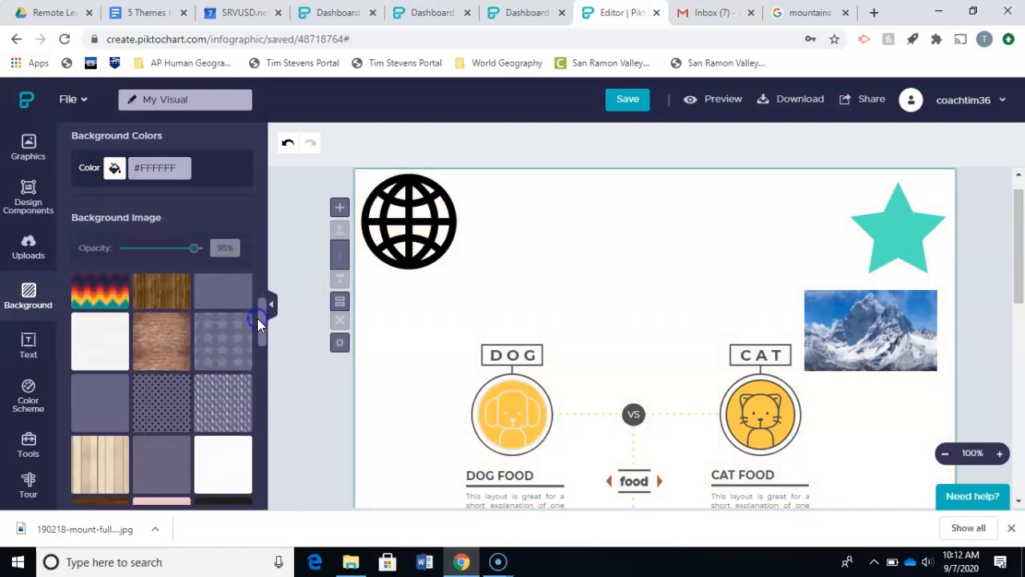
pyautogui.click(223, 341)
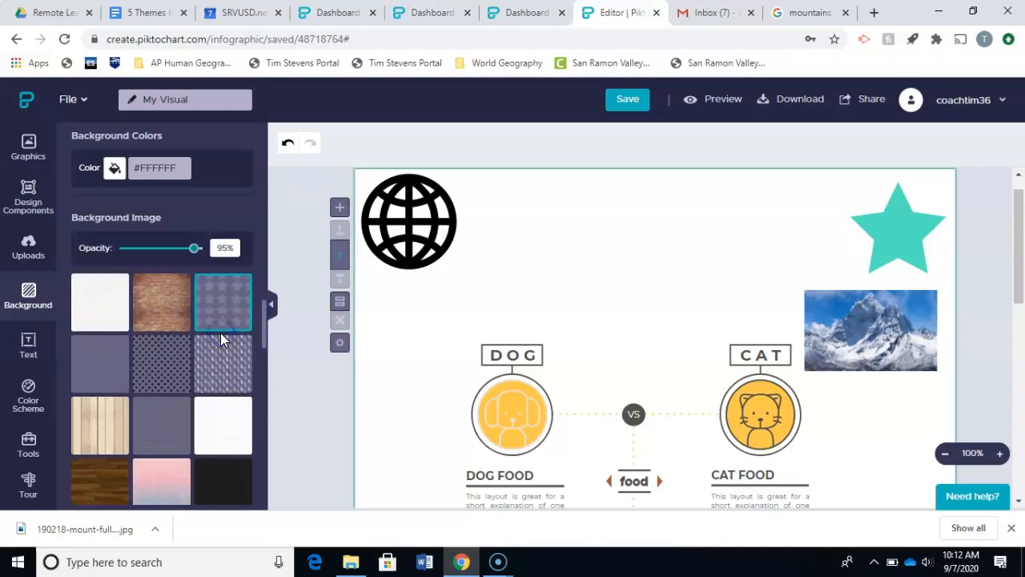
pyautogui.click(230, 311)
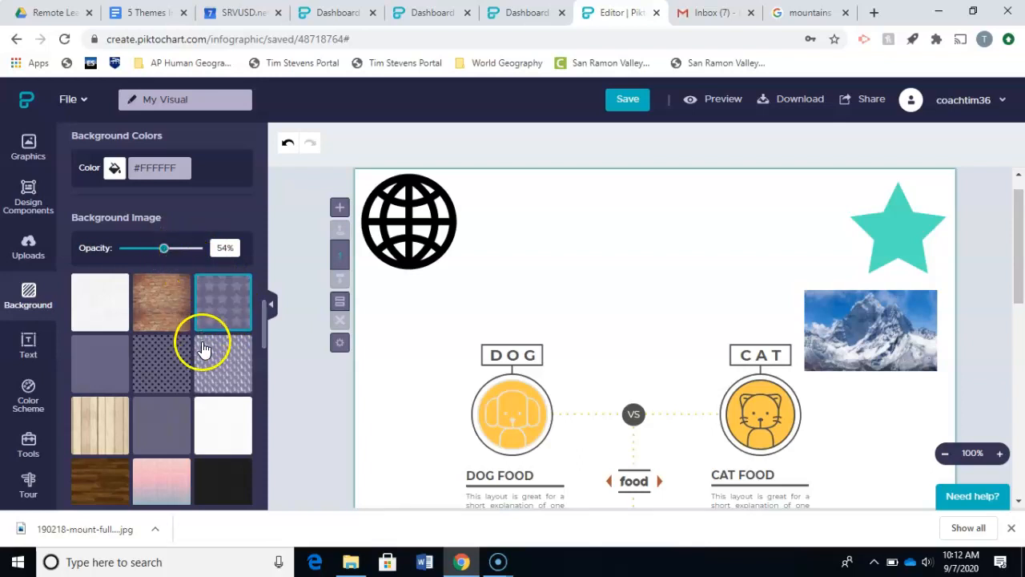
# Apply the polka dot pattern as the background image and lower its opacity to 37%.
pyautogui.click(172, 356)
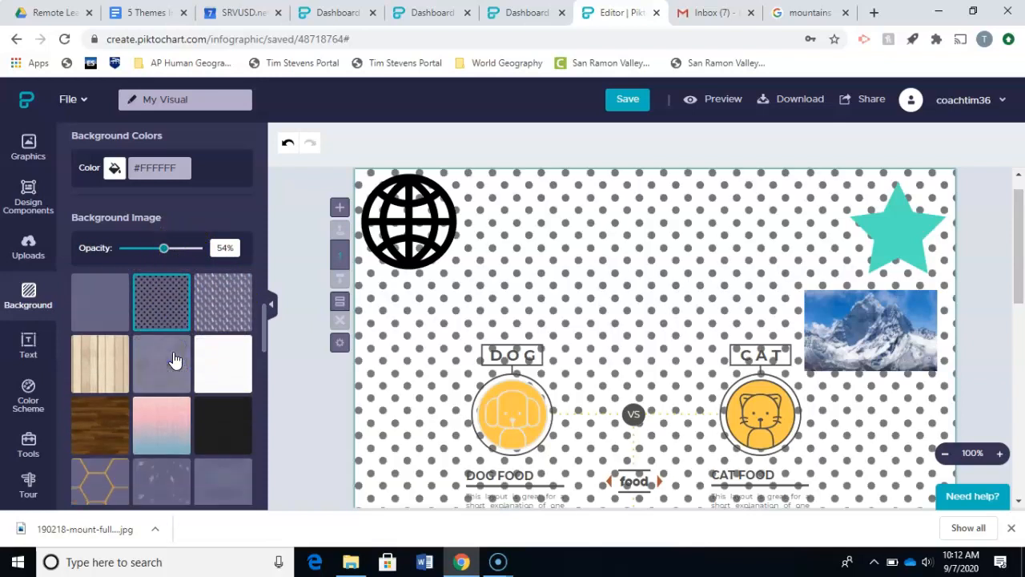
pyautogui.click(165, 258)
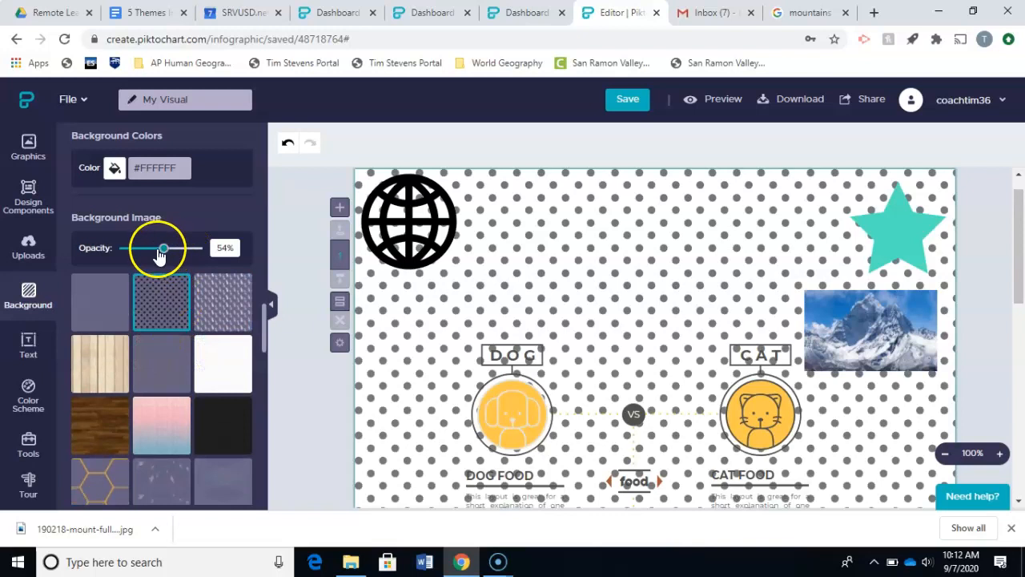
pyautogui.moveTo(164, 253)
pyautogui.mouseDown()
pyautogui.moveTo(193, 252)
pyautogui.moveTo(144, 256)
pyautogui.mouseUp()
pyautogui.moveTo(148, 259); pyautogui.dragTo(153, 259)
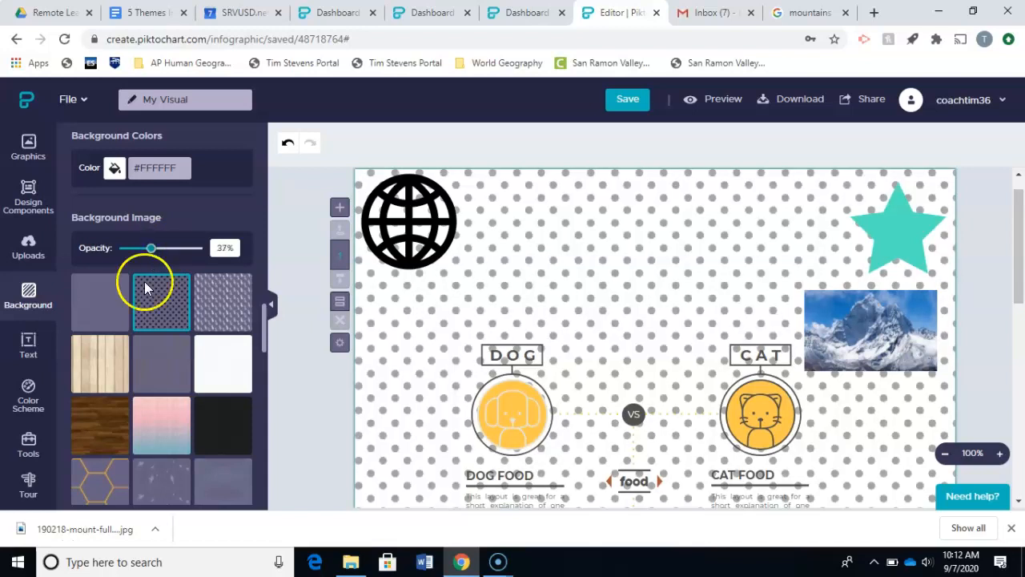
# Apply the golden honeycomb pattern as the background image with an opacity of 60%.
pyautogui.click(96, 490)
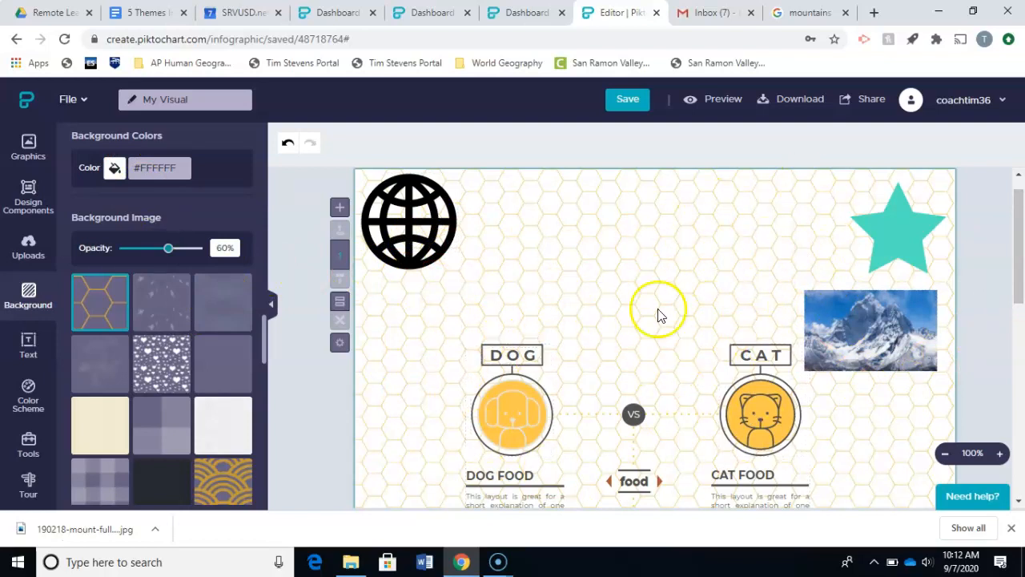
# Add the "the History of dessert" text frame and place it at the top center of the canvas, between the globe and star.
pyautogui.moveTo(1017, 218); pyautogui.dragTo(1016, 193)
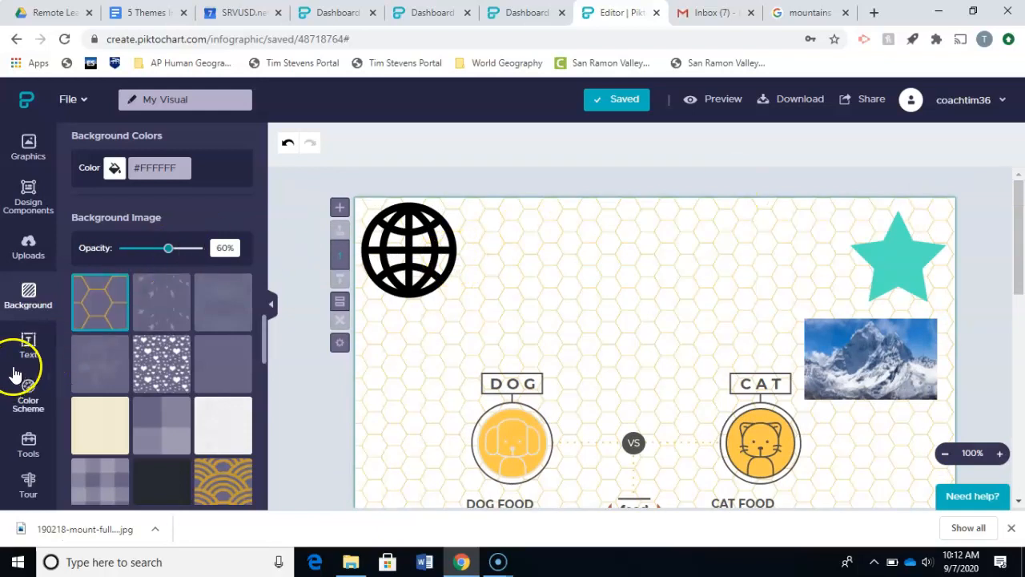
pyautogui.click(28, 339)
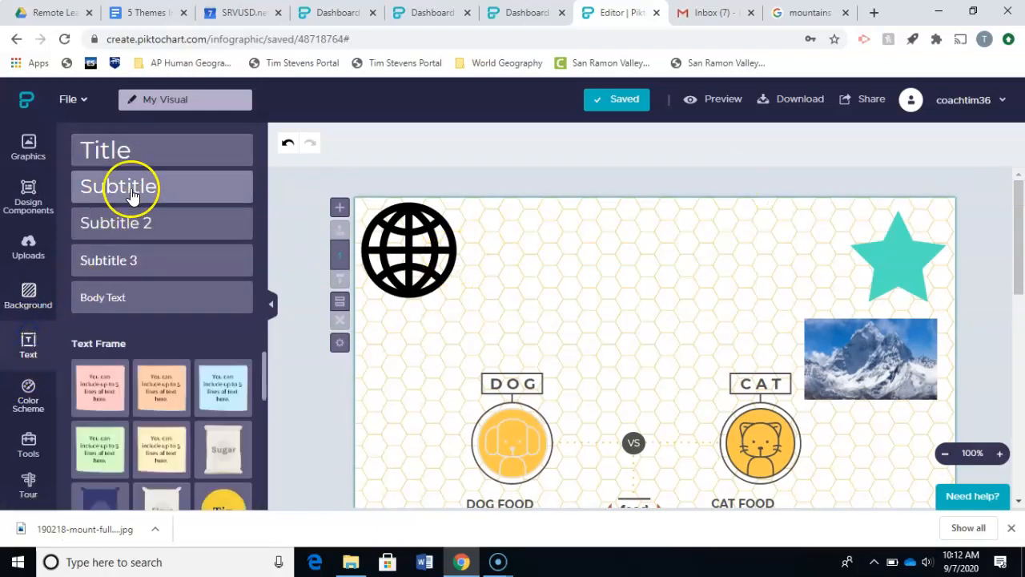
pyautogui.moveTo(262, 380)
pyautogui.mouseDown()
pyautogui.moveTo(262, 406)
pyautogui.moveTo(264, 379)
pyautogui.mouseUp()
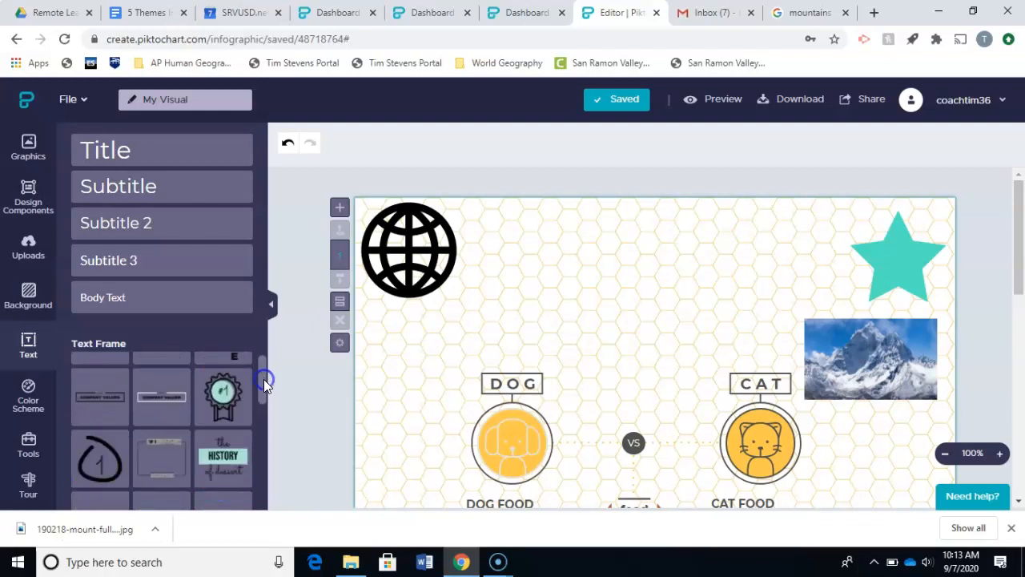
pyautogui.click(228, 462)
pyautogui.moveTo(653, 362); pyautogui.dragTo(640, 236)
pyautogui.click(640, 226)
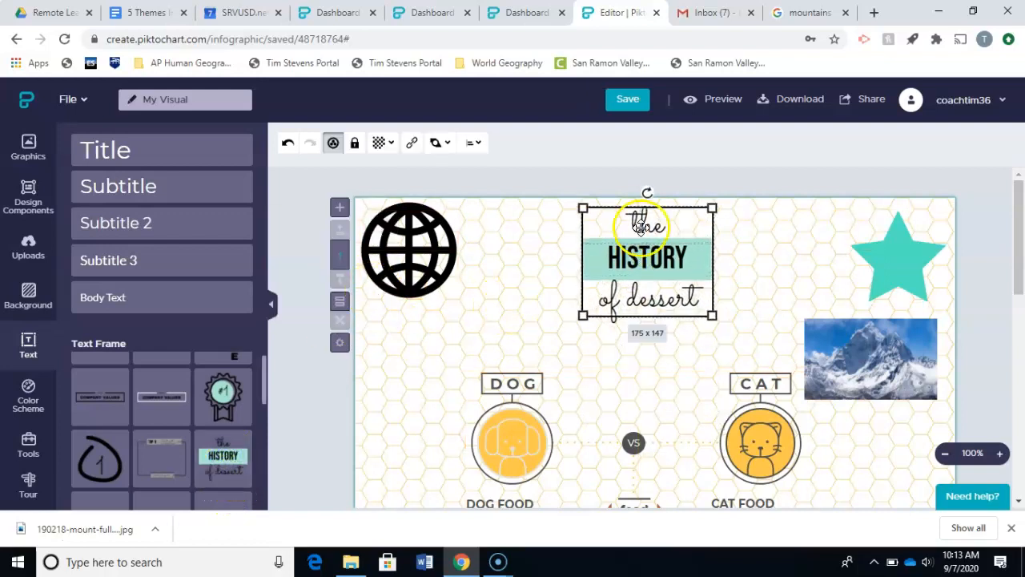
# Replace the word HISTORY in the text frame with "5 THEMES".
pyautogui.doubleClick(646, 258)
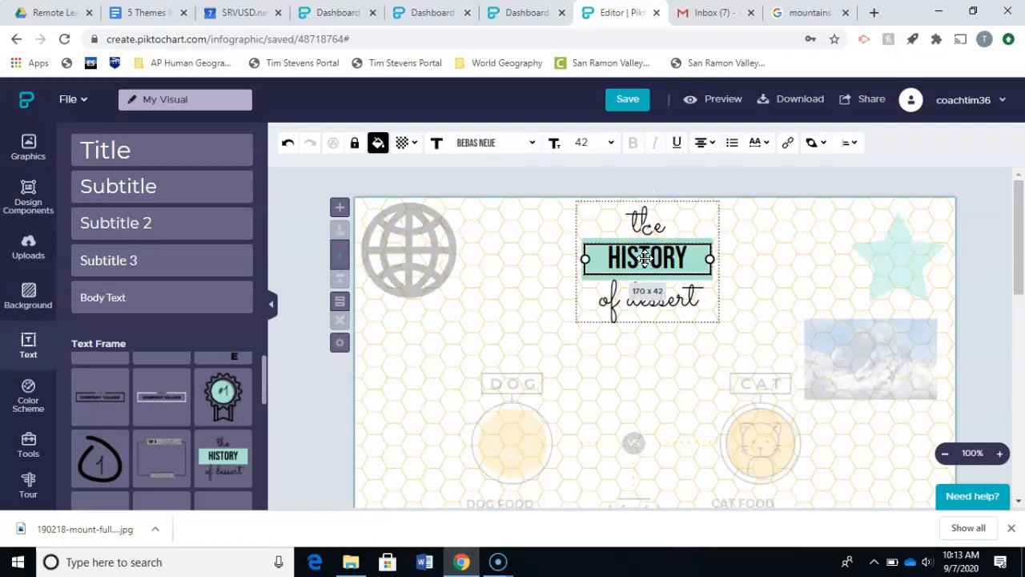
pyautogui.doubleClick(646, 258)
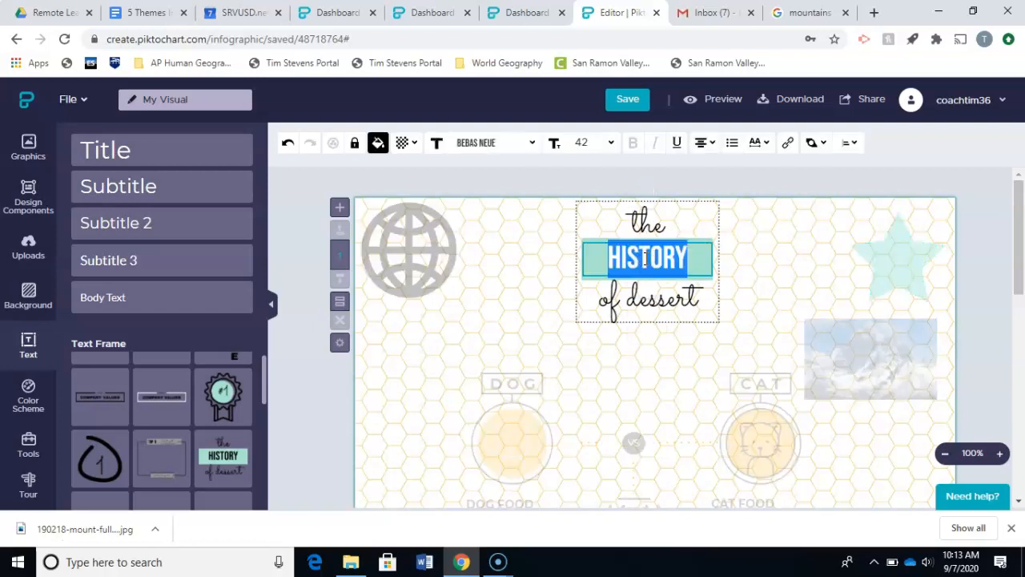
pyautogui.write('%')
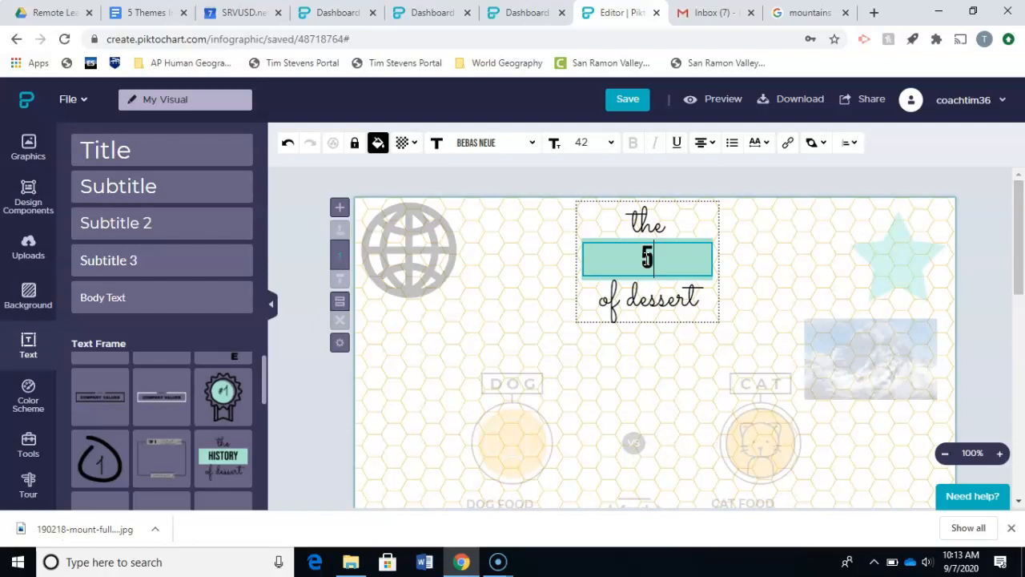
pyautogui.write(' THEMES')
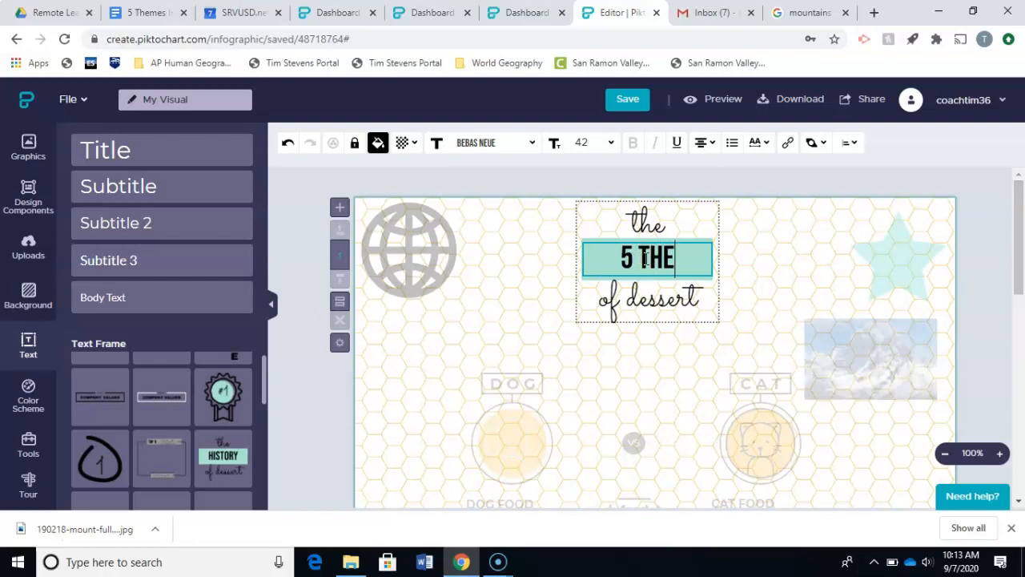
# Change the text frame's last line to "of Geography" and leave text editing.
pyautogui.click(655, 308)
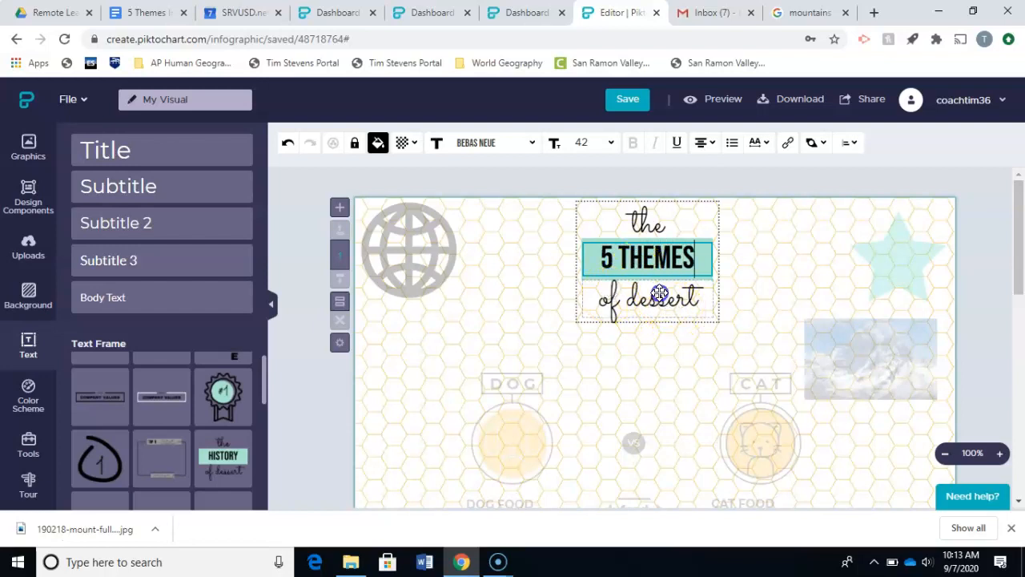
pyautogui.click(657, 303)
pyautogui.click(693, 294)
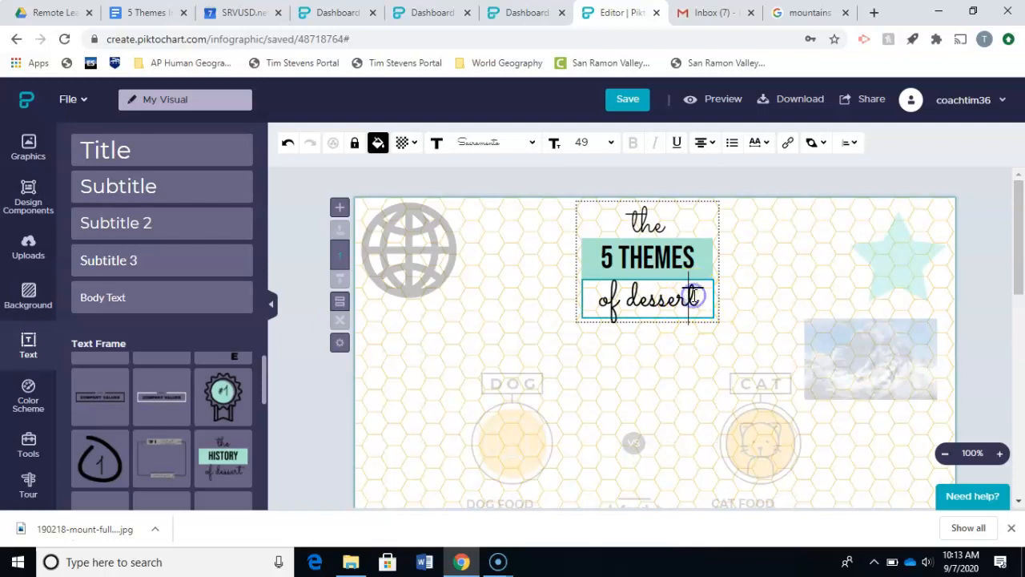
pyautogui.press('BackSpace')
pyautogui.press('BackSpace')
pyautogui.press('BackSpace')
pyautogui.press('BackSpace')
pyautogui.press('BackSpace')
pyautogui.press('BackSpace')
pyautogui.press('BackSpace')
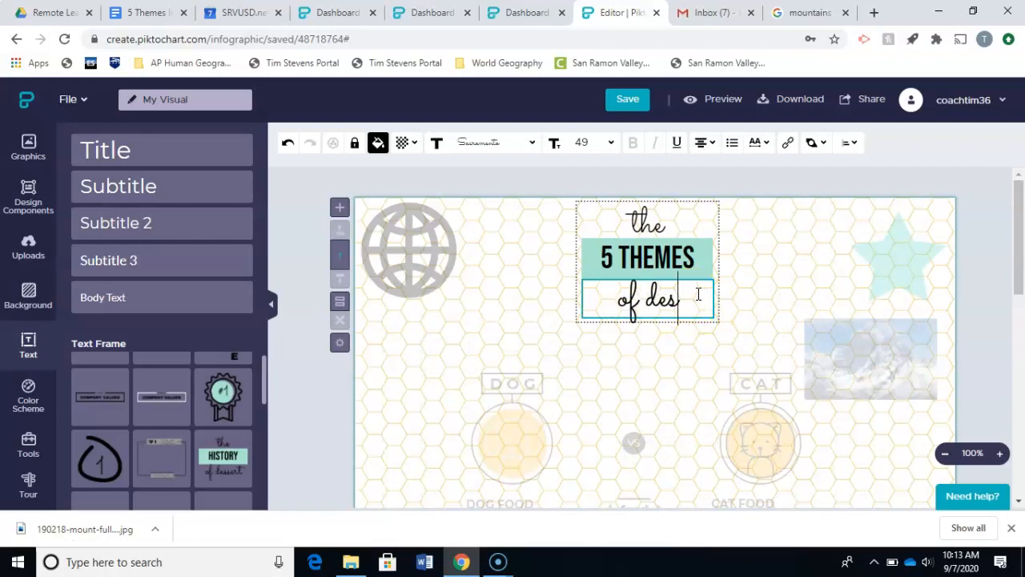
pyautogui.write('Geog')
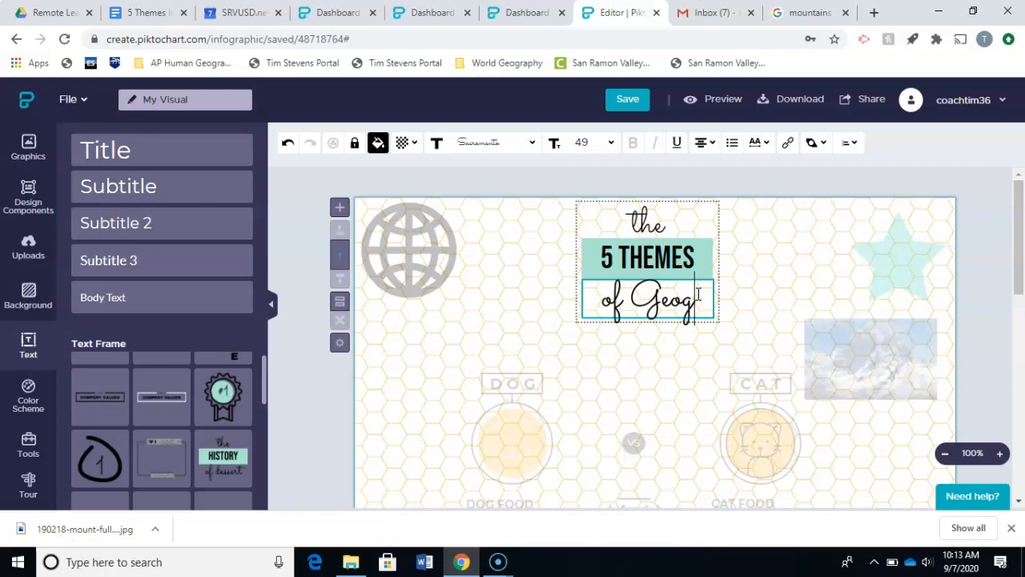
pyautogui.write('raphy')
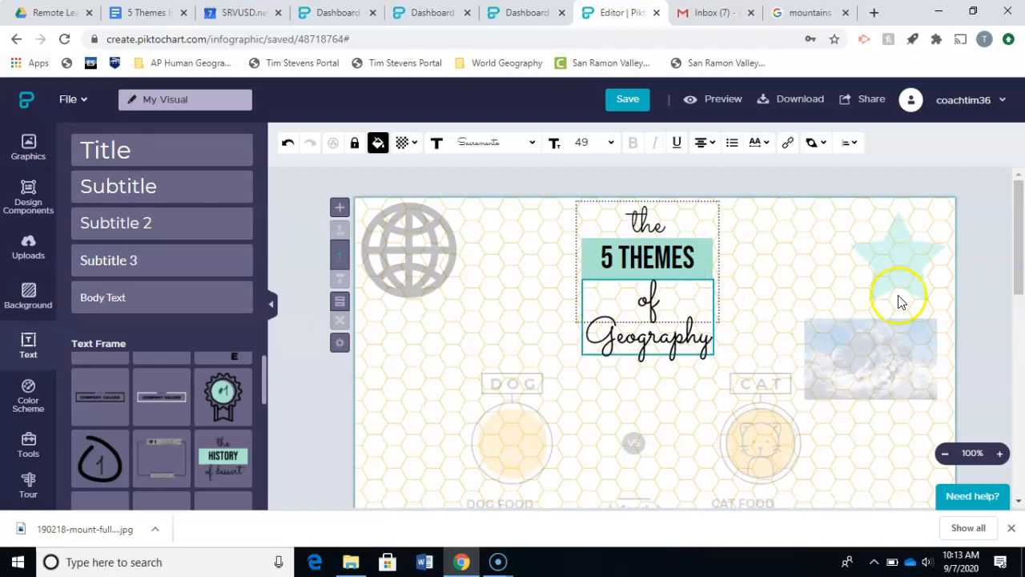
pyautogui.click(777, 235)
pyautogui.click(969, 230)
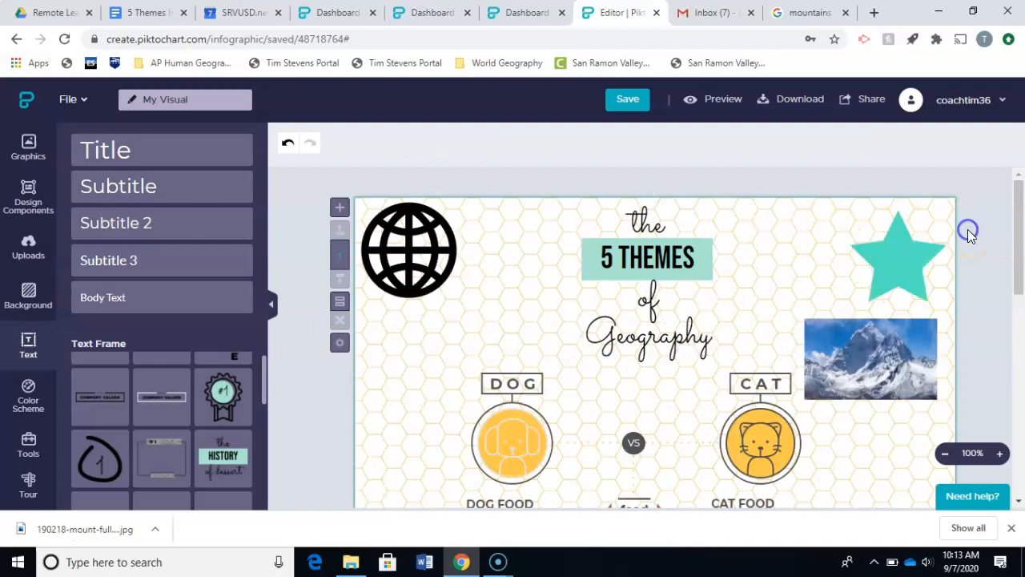
pyautogui.moveTo(1017, 215)
pyautogui.mouseDown()
pyautogui.moveTo(1017, 244)
pyautogui.moveTo(1016, 214)
pyautogui.mouseUp()
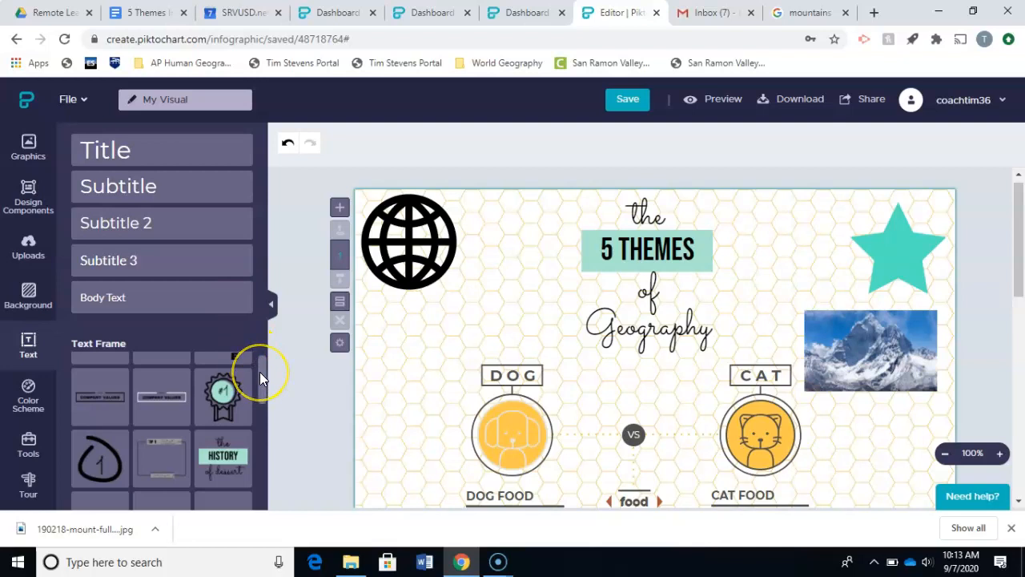
pyautogui.click(28, 400)
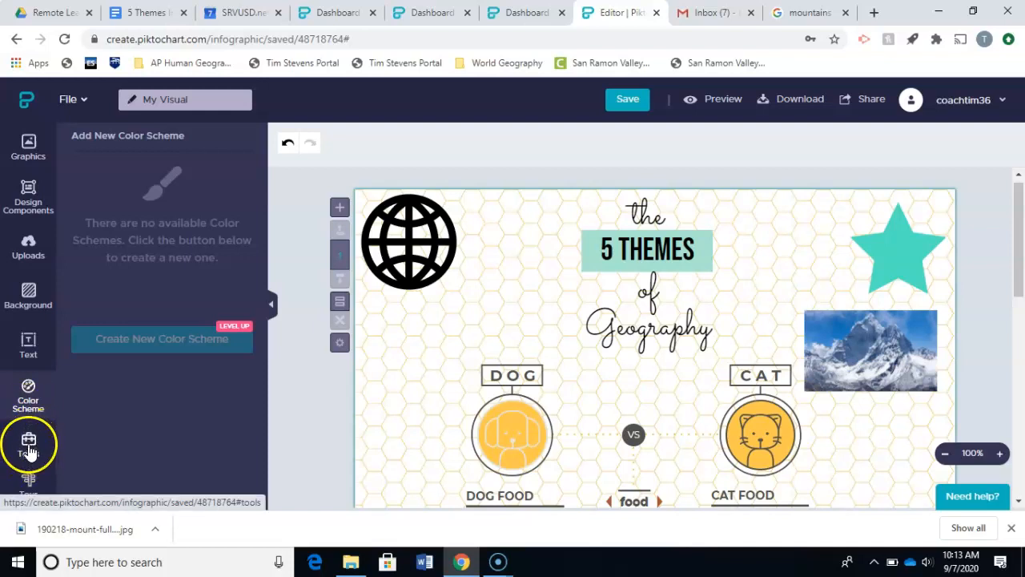
pyautogui.click(366, 249)
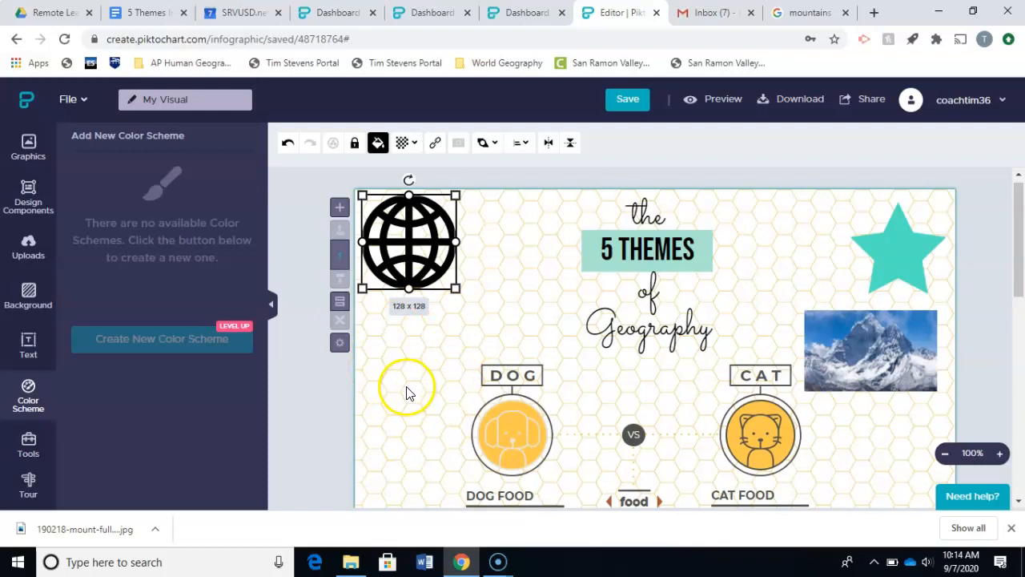
pyautogui.click(38, 447)
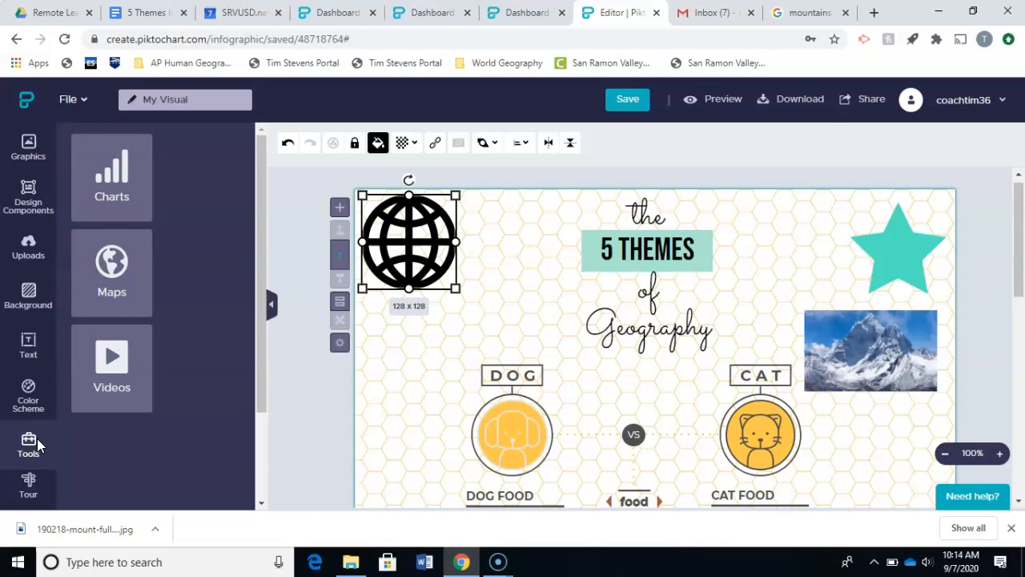
pyautogui.click(37, 441)
pyautogui.click(111, 282)
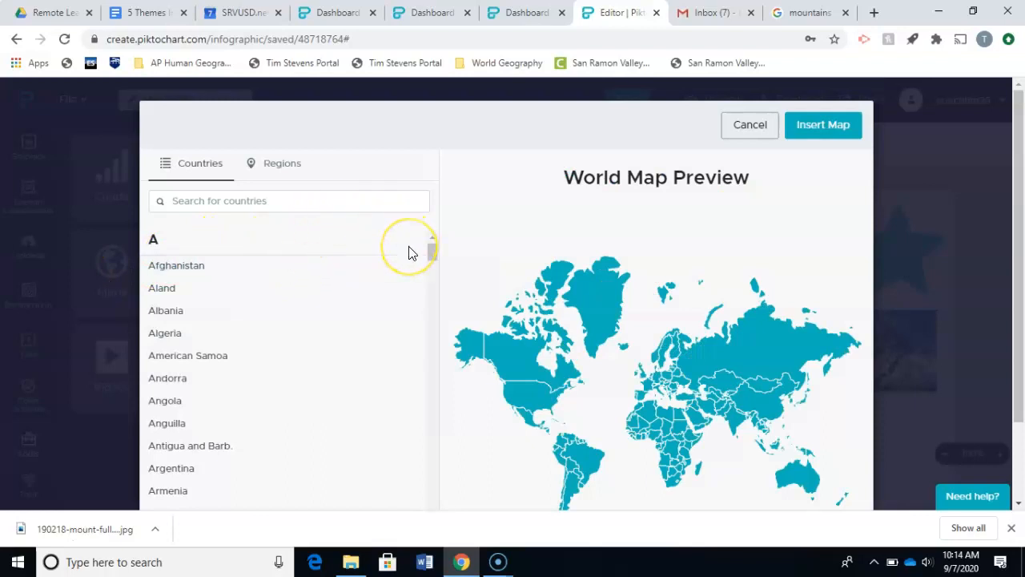
pyautogui.click(274, 164)
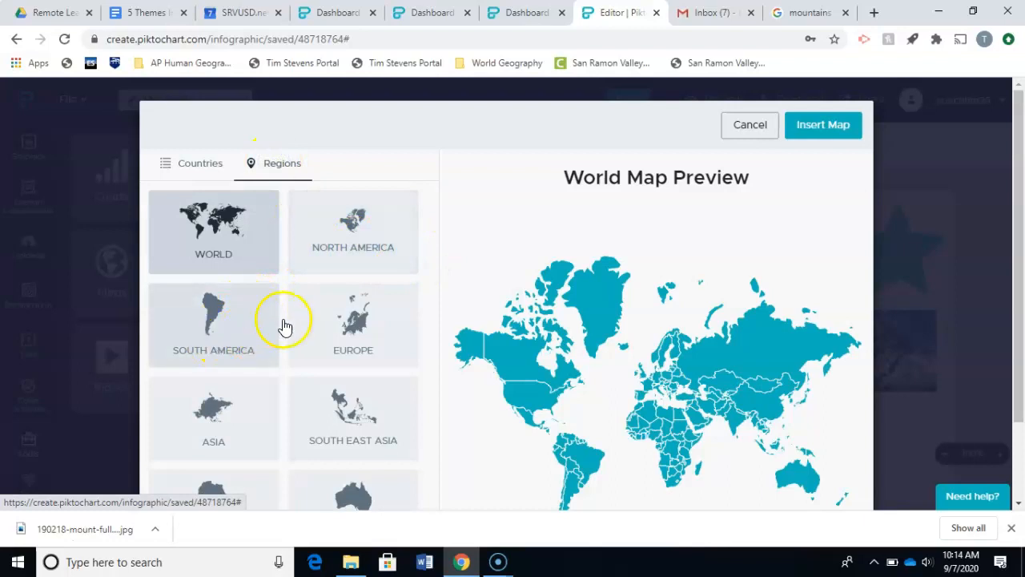
pyautogui.click(200, 165)
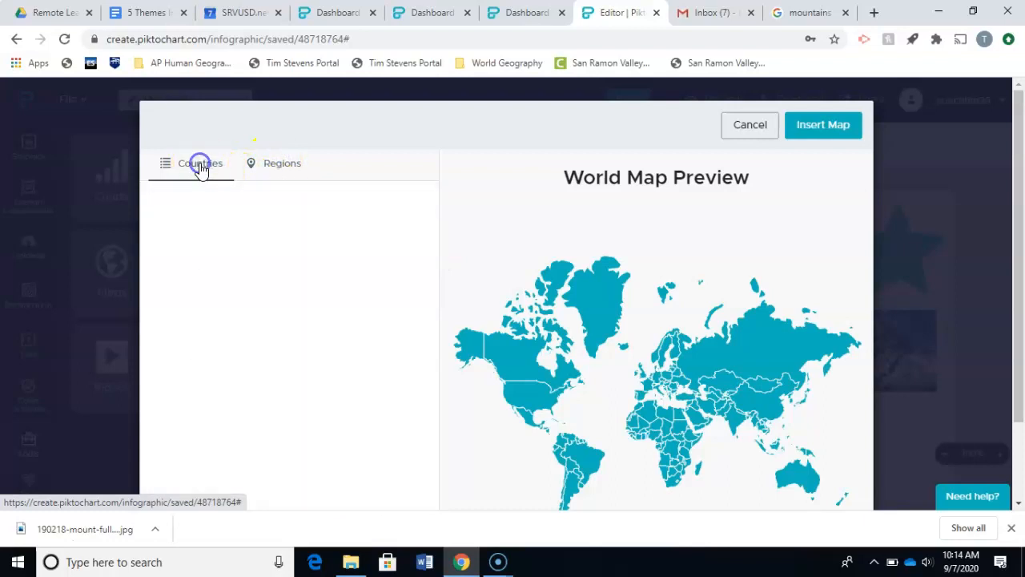
pyautogui.click(236, 203)
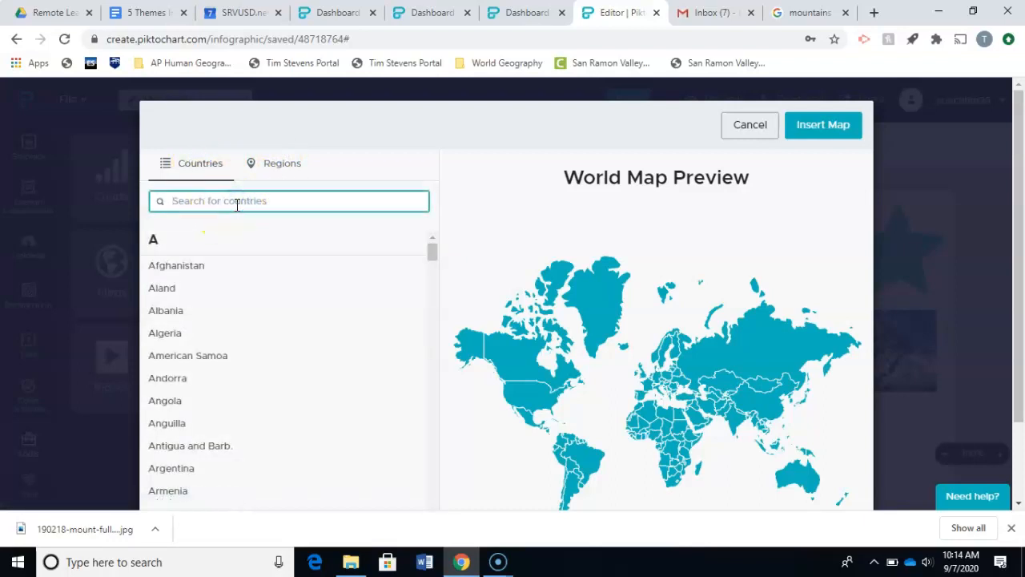
pyautogui.write('United ')
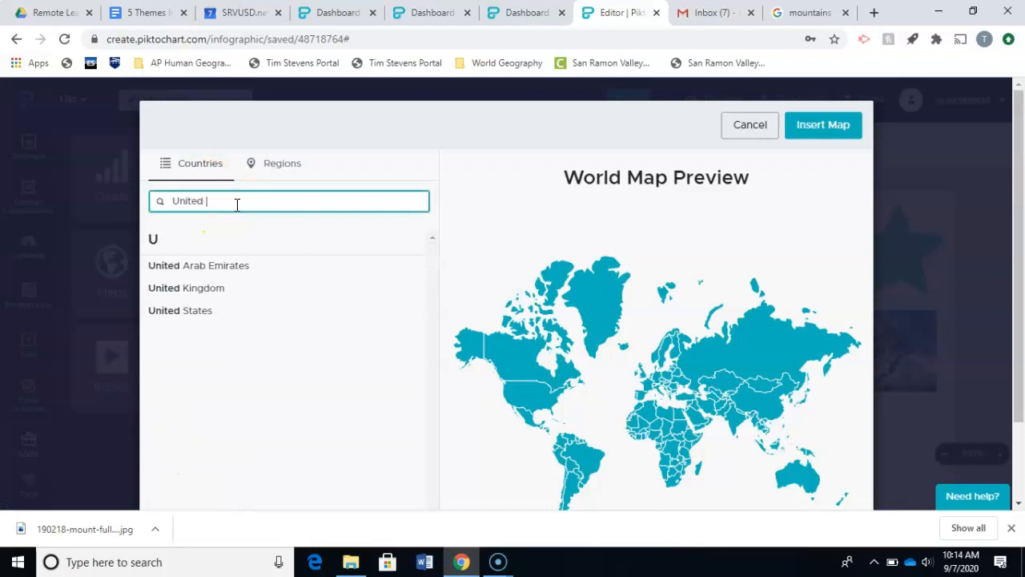
pyautogui.write('States')
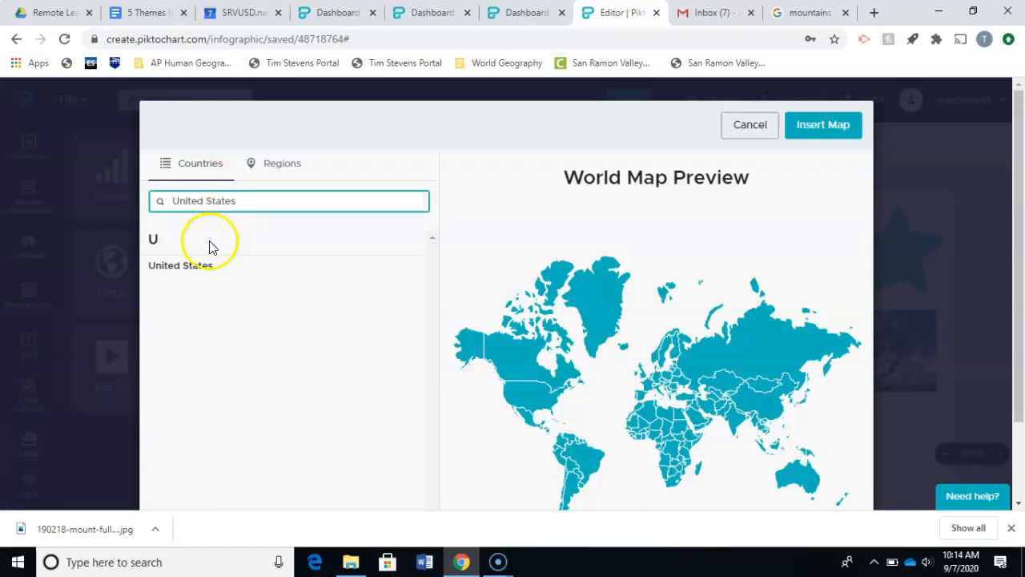
pyautogui.click(185, 267)
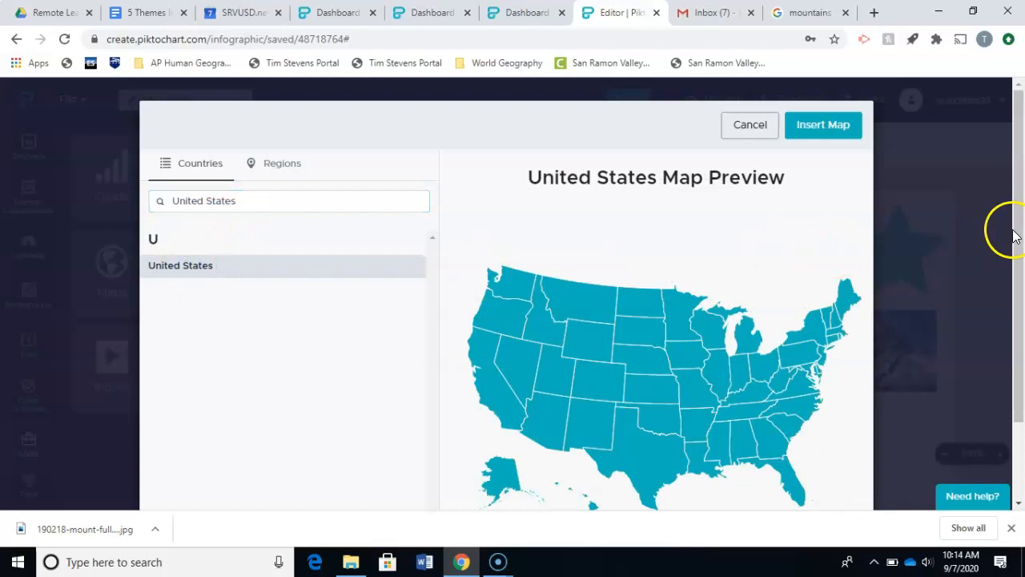
pyautogui.click(1019, 240)
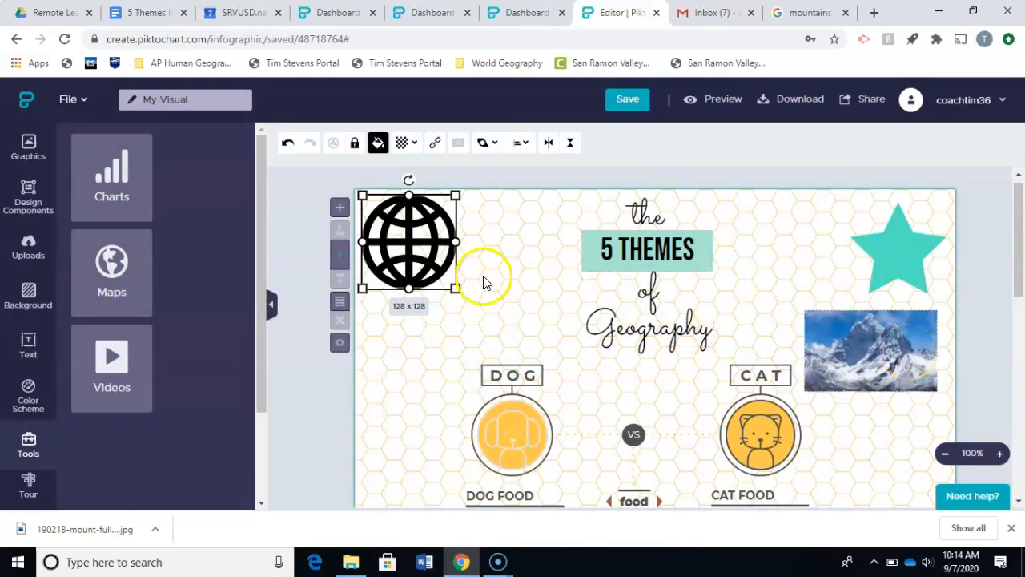
# Search the country maps for "Unite", choose the United States map and open it for editing.
pyautogui.click(124, 271)
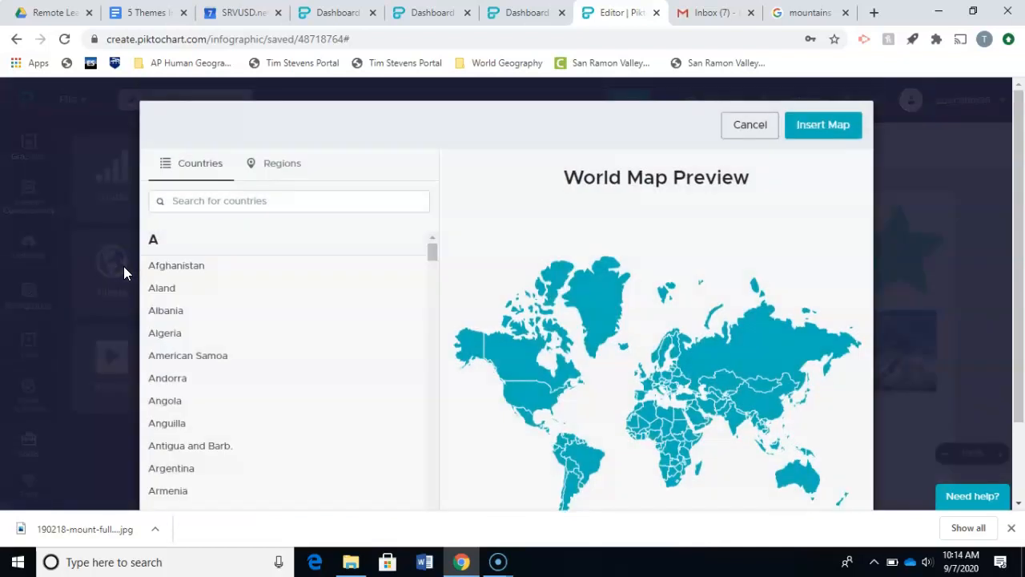
pyautogui.click(215, 195)
pyautogui.write('Unite')
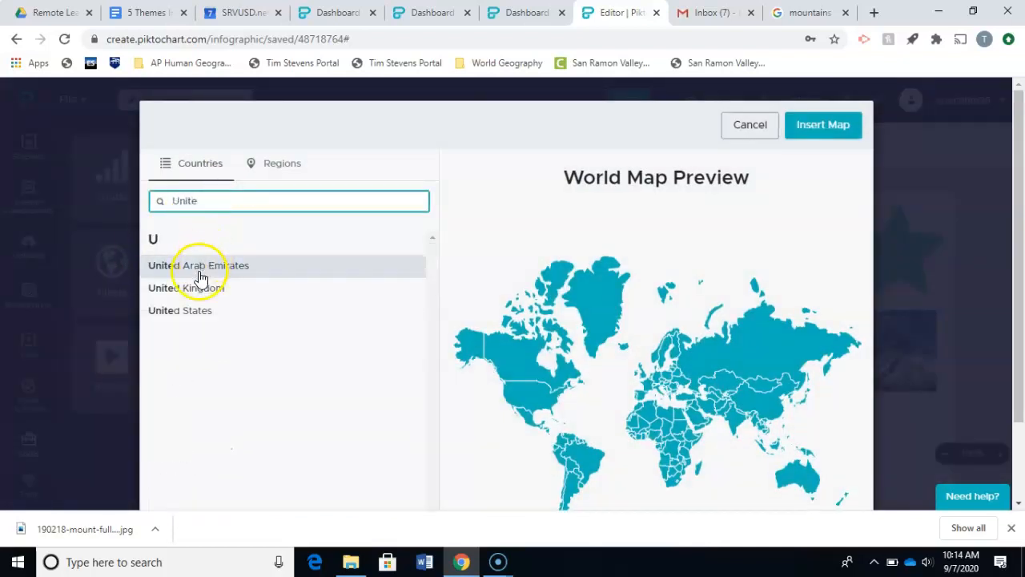
pyautogui.click(177, 318)
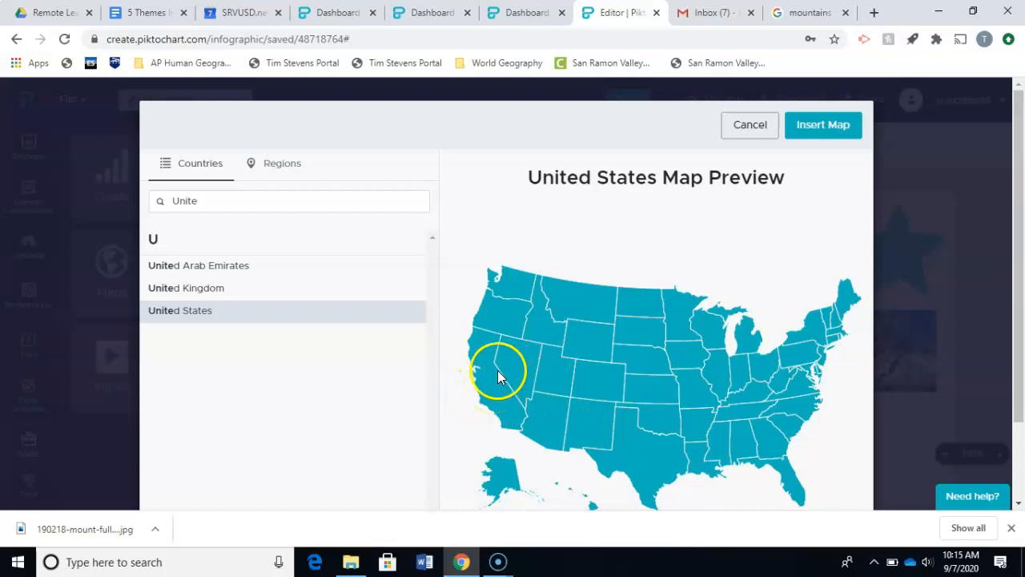
pyautogui.click(1011, 527)
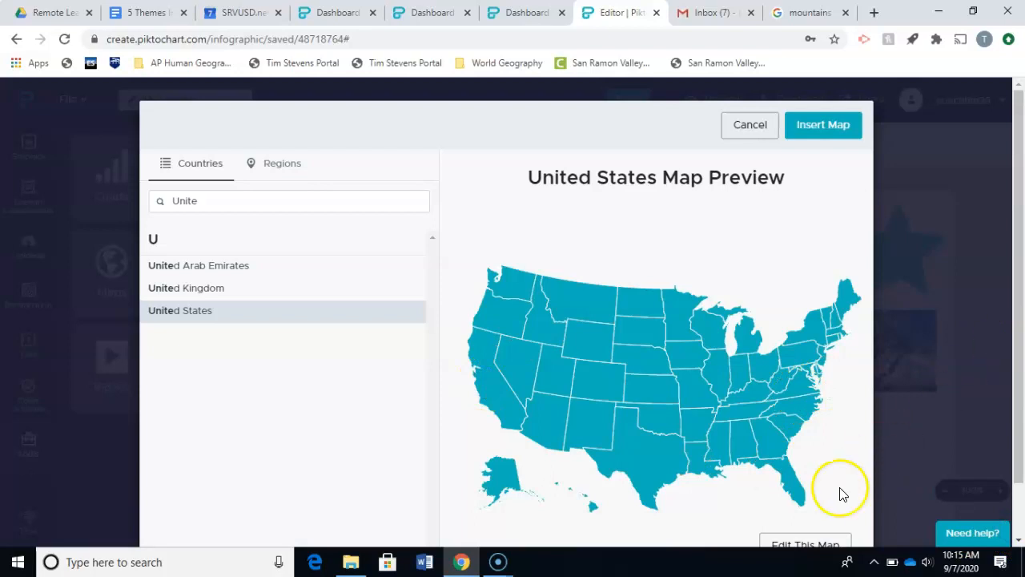
pyautogui.click(789, 544)
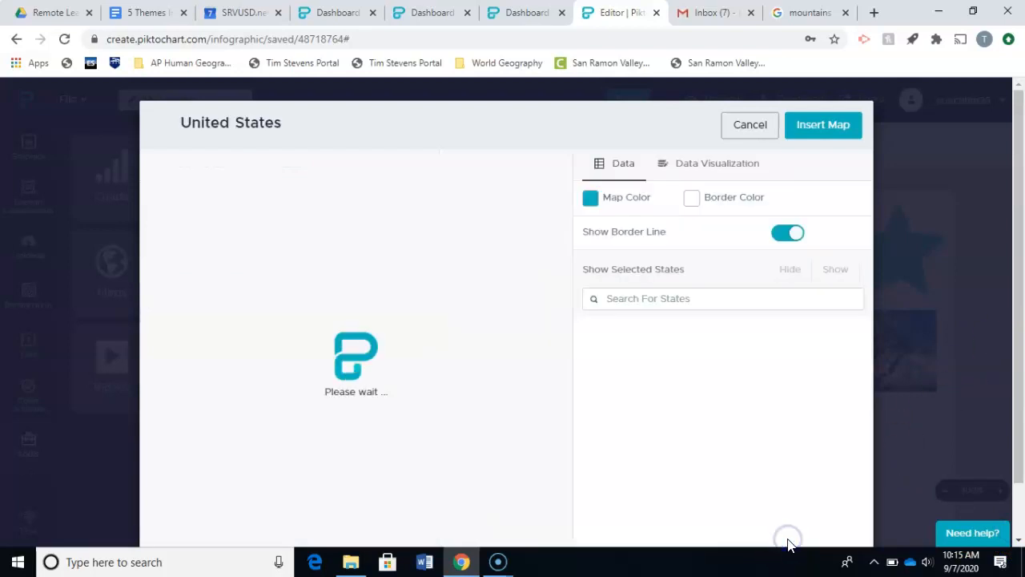
# Color California red (#D0021B) on the United States map.
pyautogui.moveTo(197, 363)
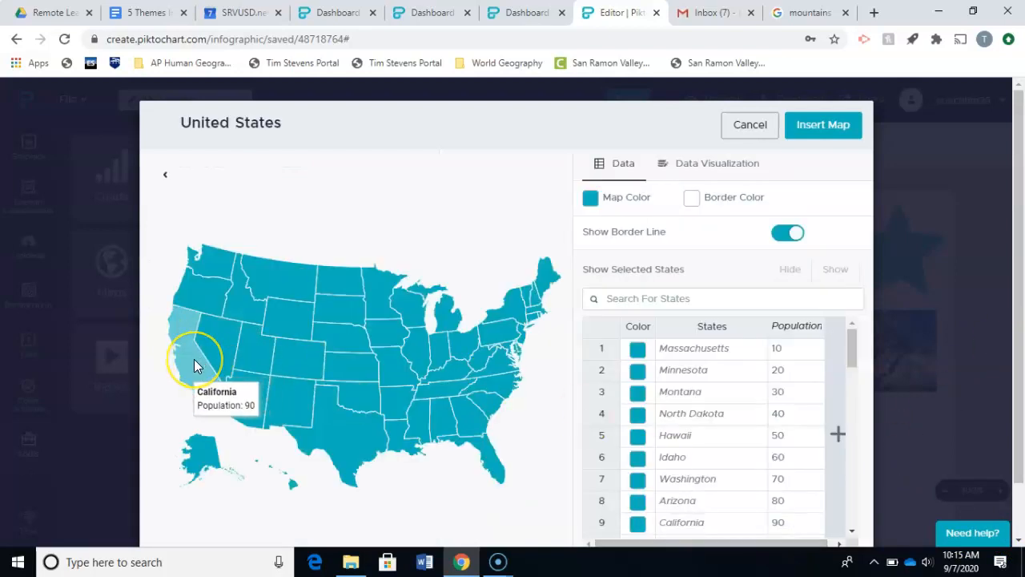
pyautogui.click(196, 364)
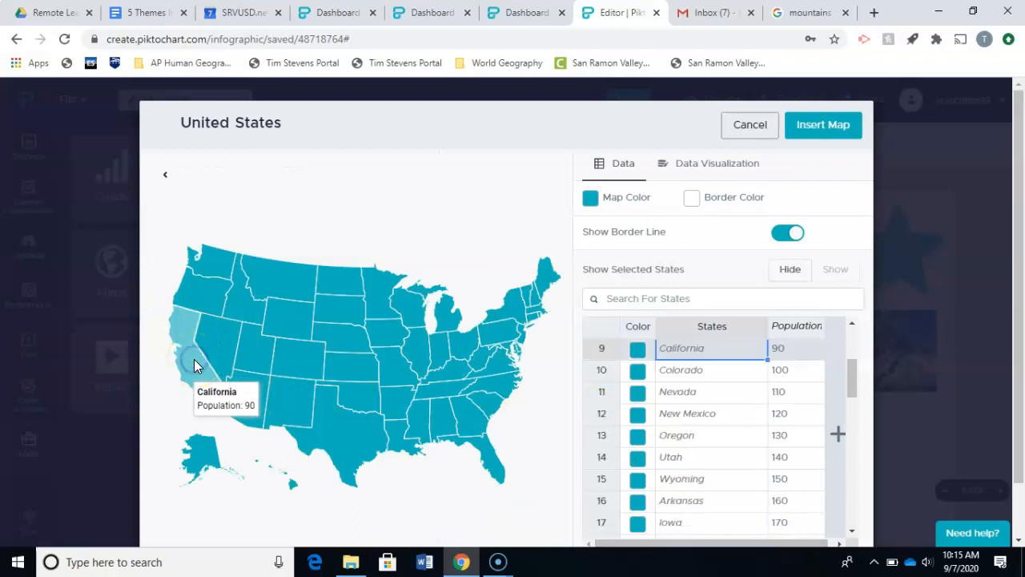
pyautogui.click(638, 351)
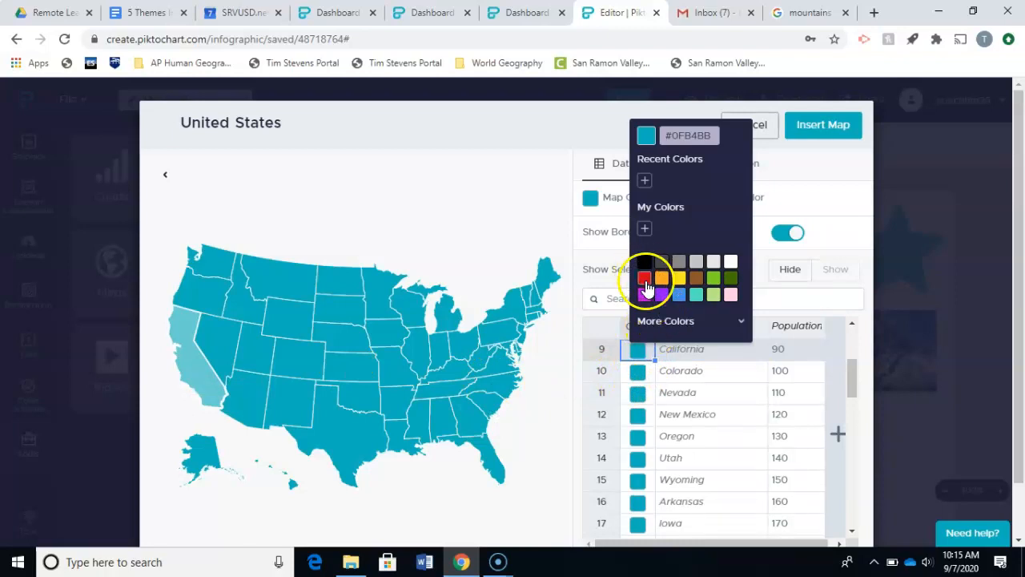
pyautogui.click(645, 279)
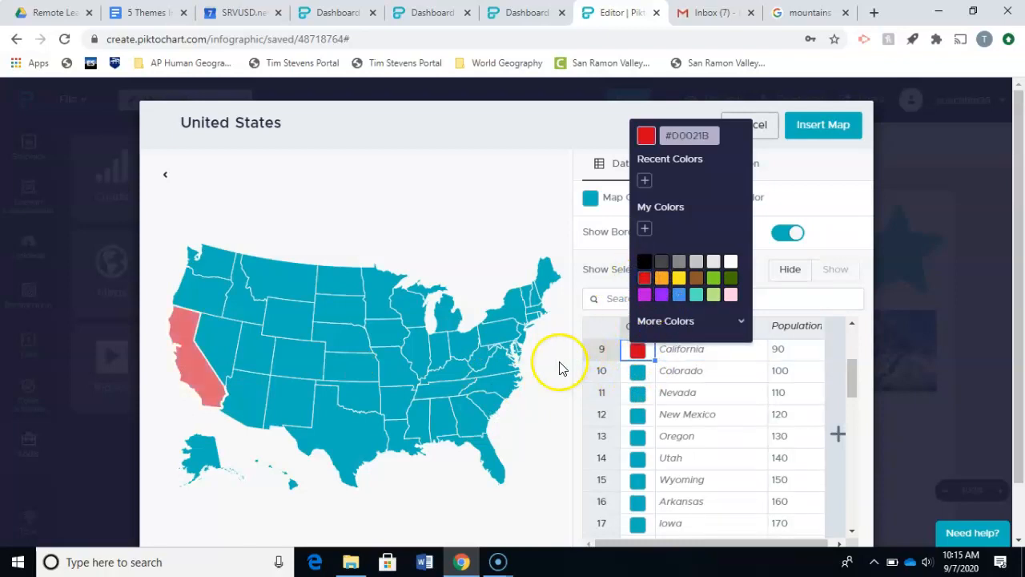
# Color Texas red on the United States map and close the color palette.
pyautogui.click(350, 446)
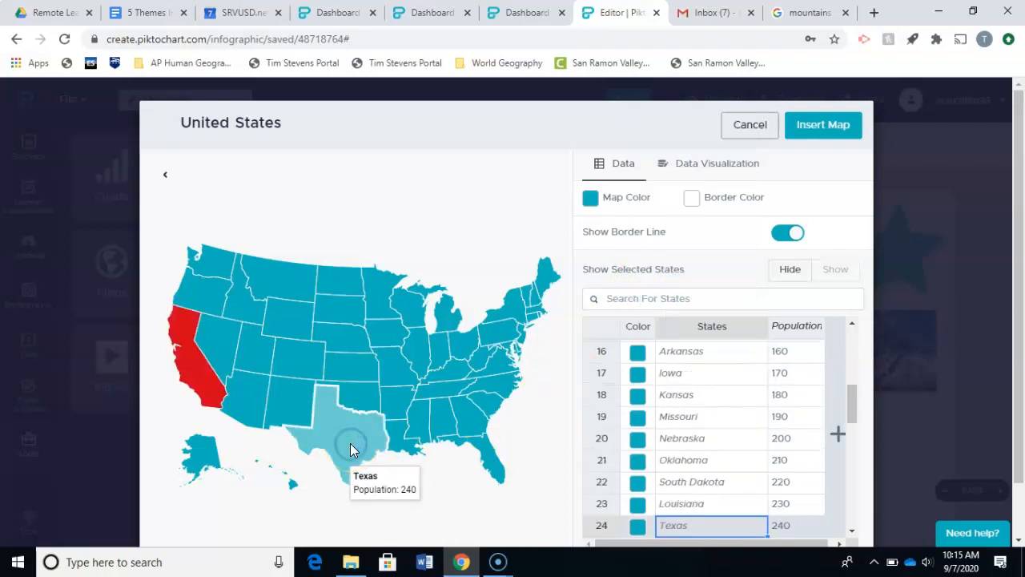
pyautogui.click(638, 528)
pyautogui.click(644, 457)
pyautogui.click(523, 445)
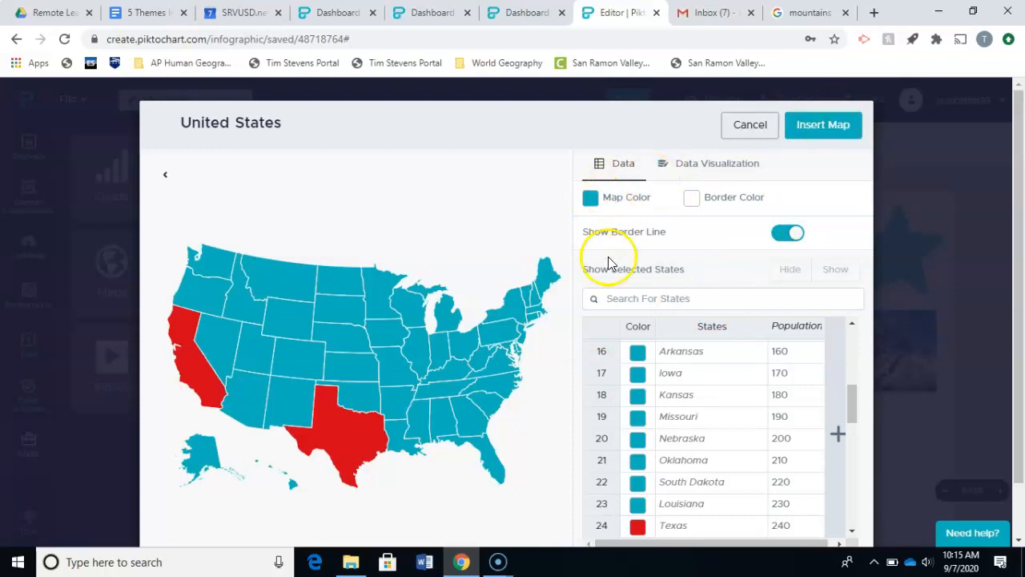
# View the color choices for the whole map, close them and insert the United States map into the infographic.
pyautogui.click(620, 201)
pyautogui.click(591, 197)
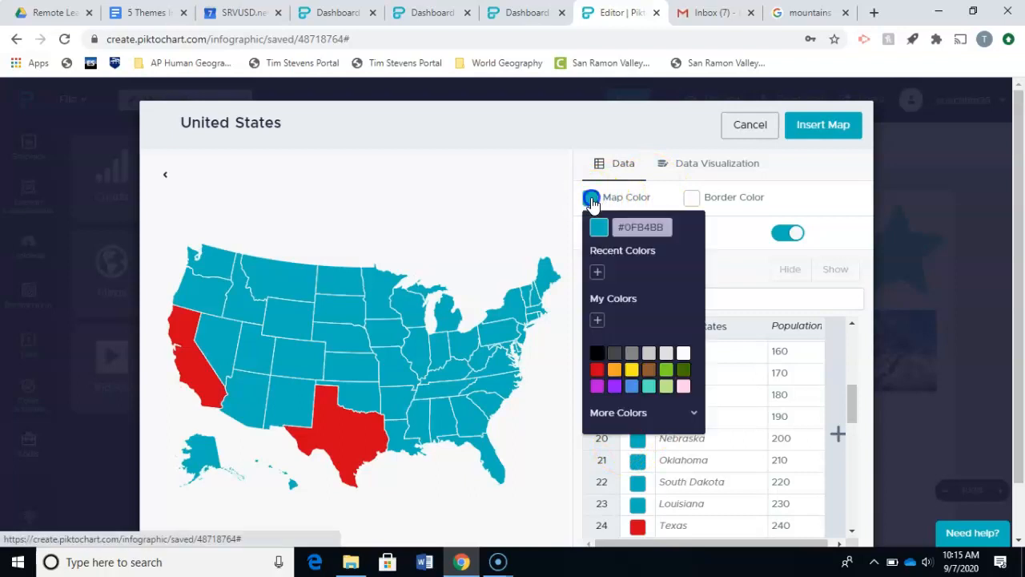
pyautogui.click(801, 199)
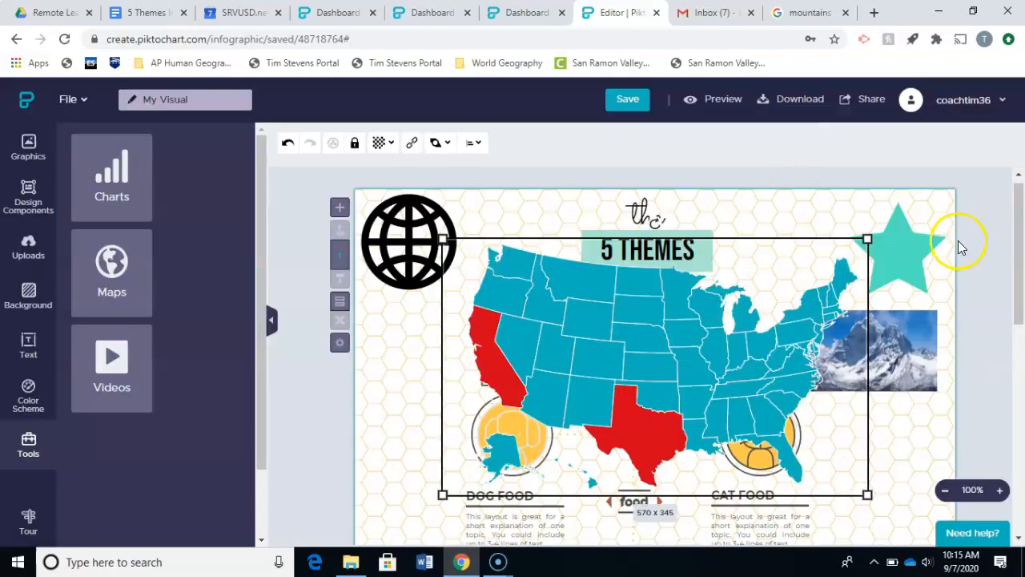
# Move the United States map into the empty area below the two VET sections of the comparison and deselect it.
pyautogui.moveTo(1016, 230); pyautogui.dragTo(1016, 313)
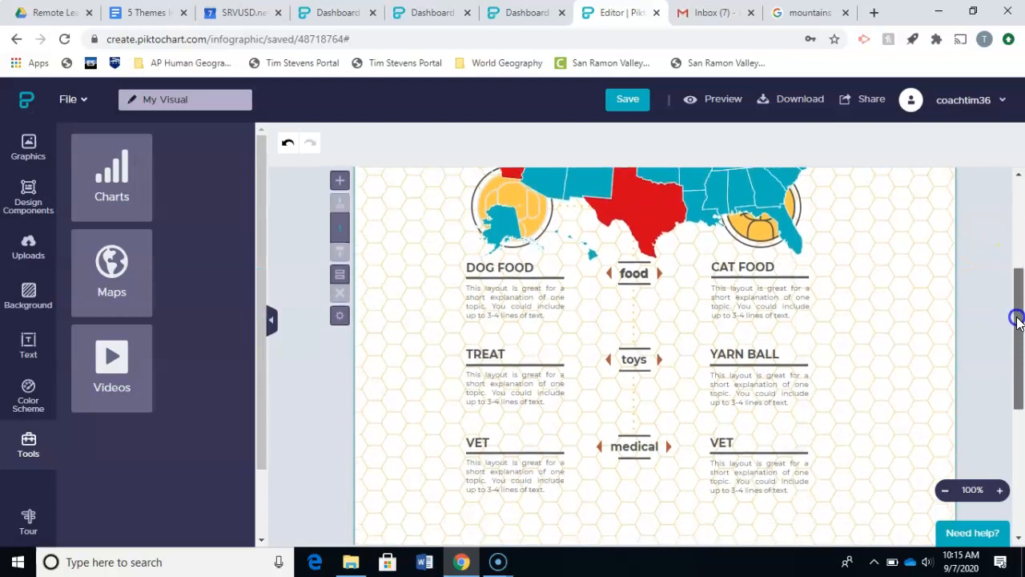
pyautogui.click(695, 203)
pyautogui.moveTo(695, 204); pyautogui.dragTo(682, 540)
pyautogui.moveTo(1011, 366); pyautogui.dragTo(1017, 427)
pyautogui.moveTo(590, 313); pyautogui.dragTo(600, 450)
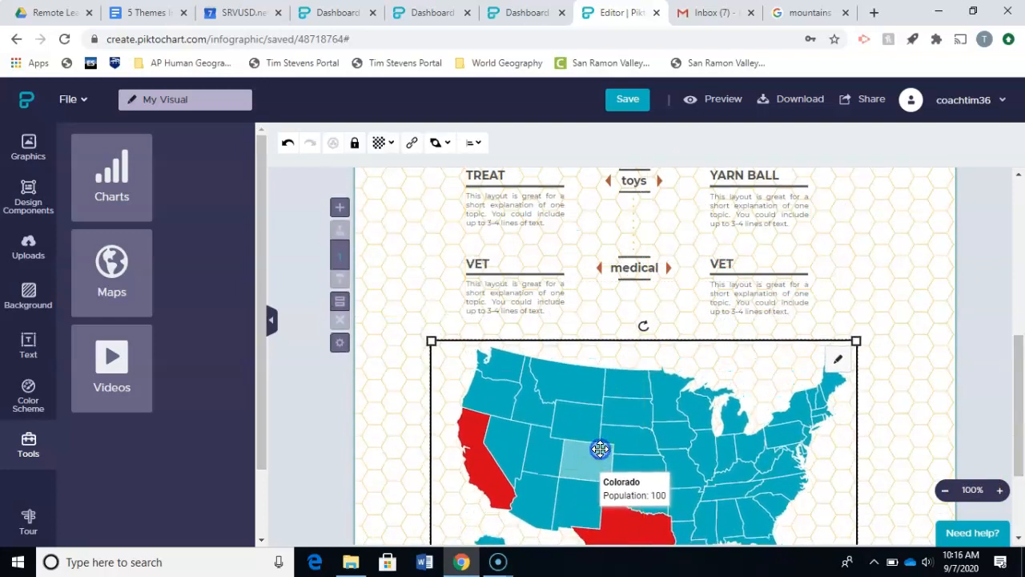
pyautogui.click(910, 381)
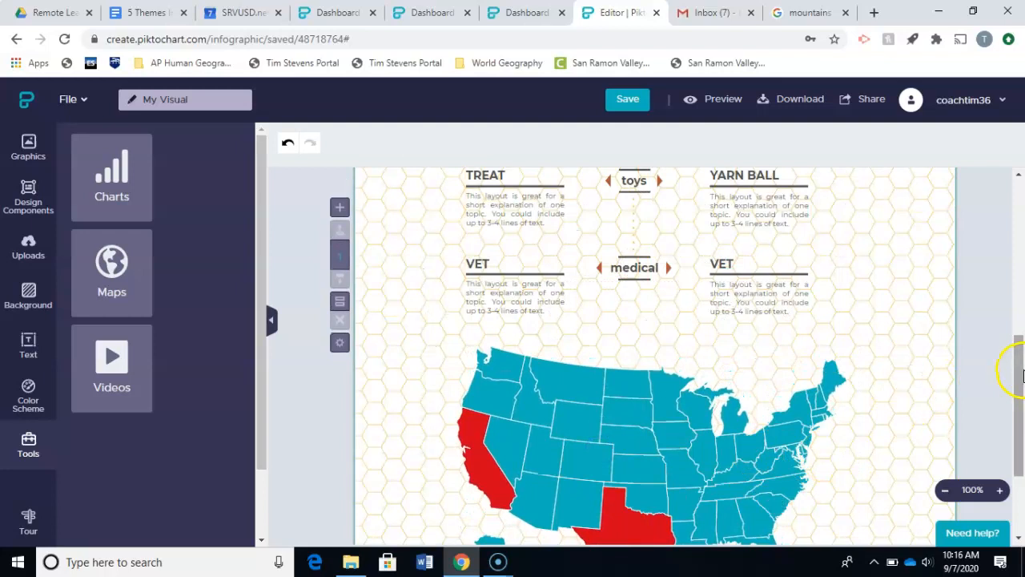
# Reopen the placed United States map in the map editor and return to the infographic by updating the map.
pyautogui.moveTo(1014, 371); pyautogui.dragTo(1014, 413)
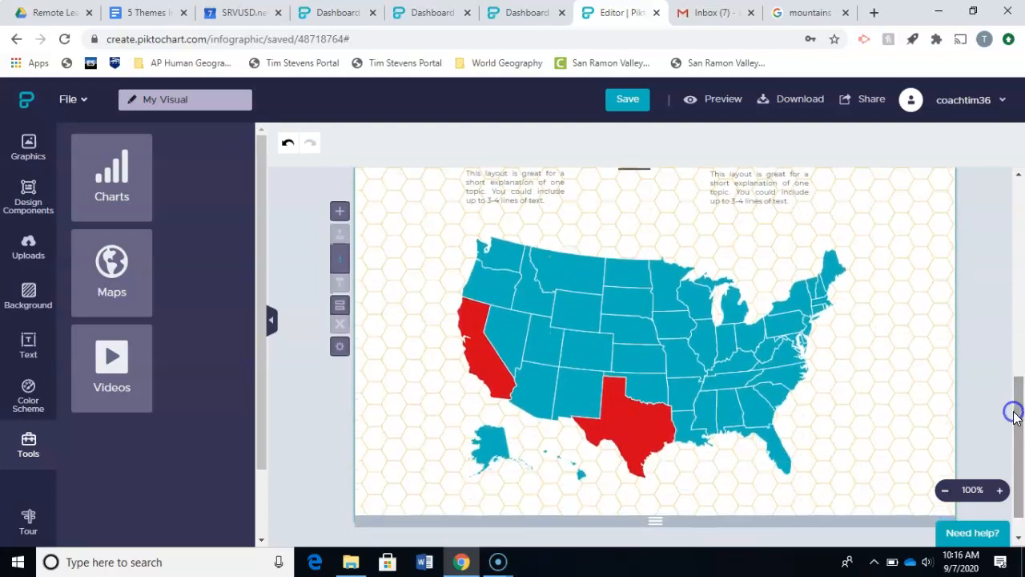
pyautogui.click(726, 323)
pyautogui.moveTo(589, 419)
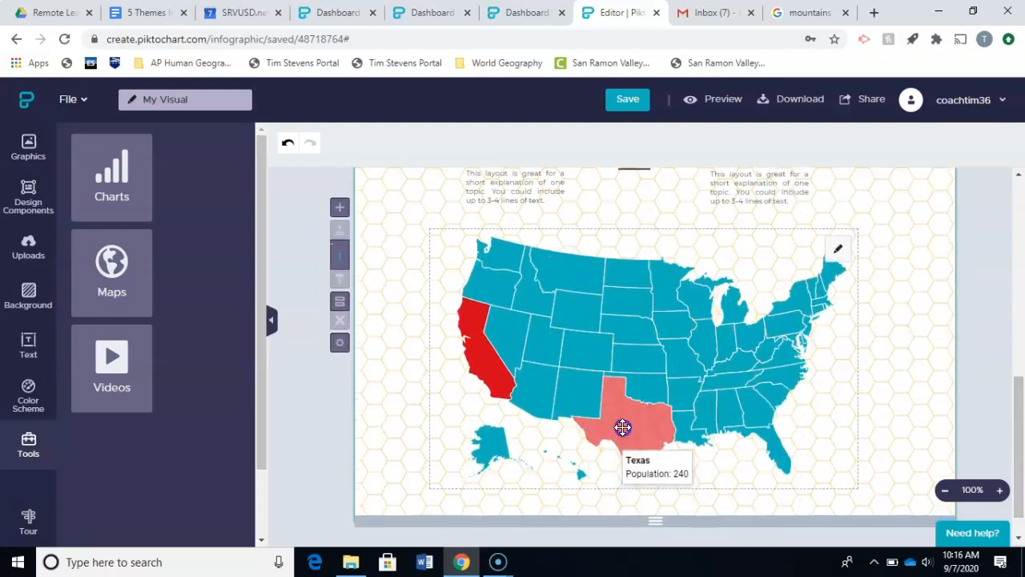
pyautogui.click(622, 426)
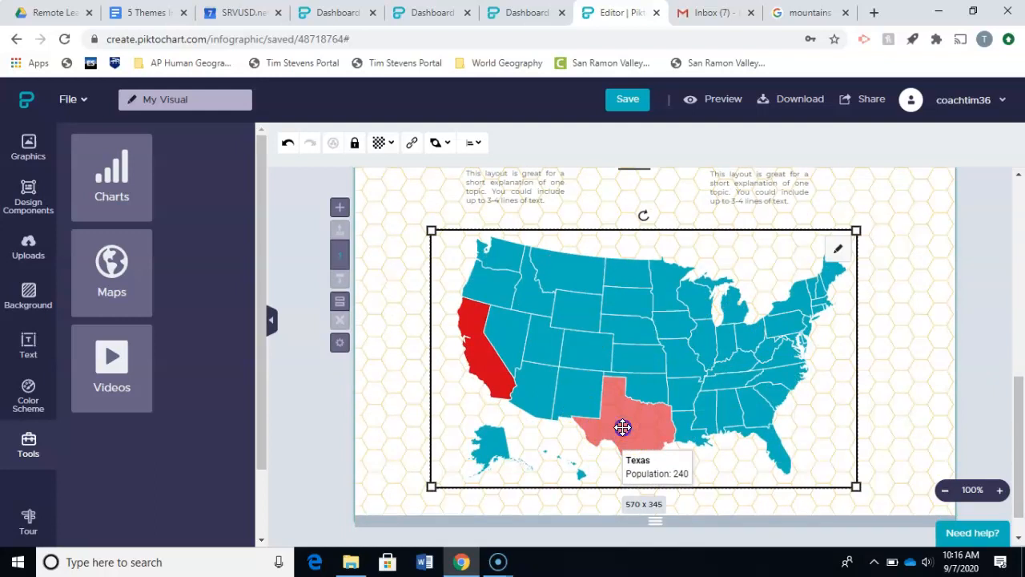
pyautogui.doubleClick(622, 426)
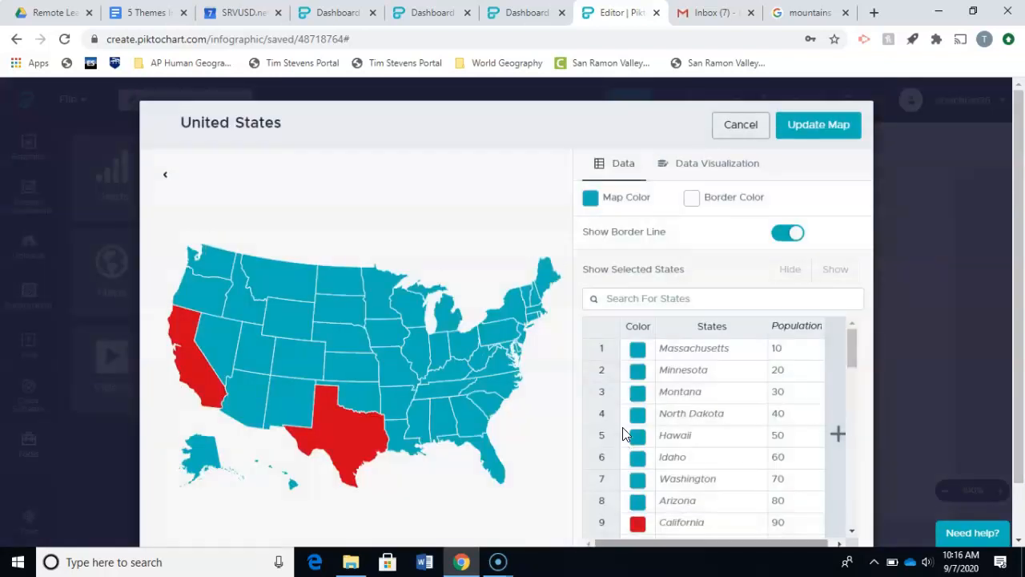
pyautogui.click(818, 140)
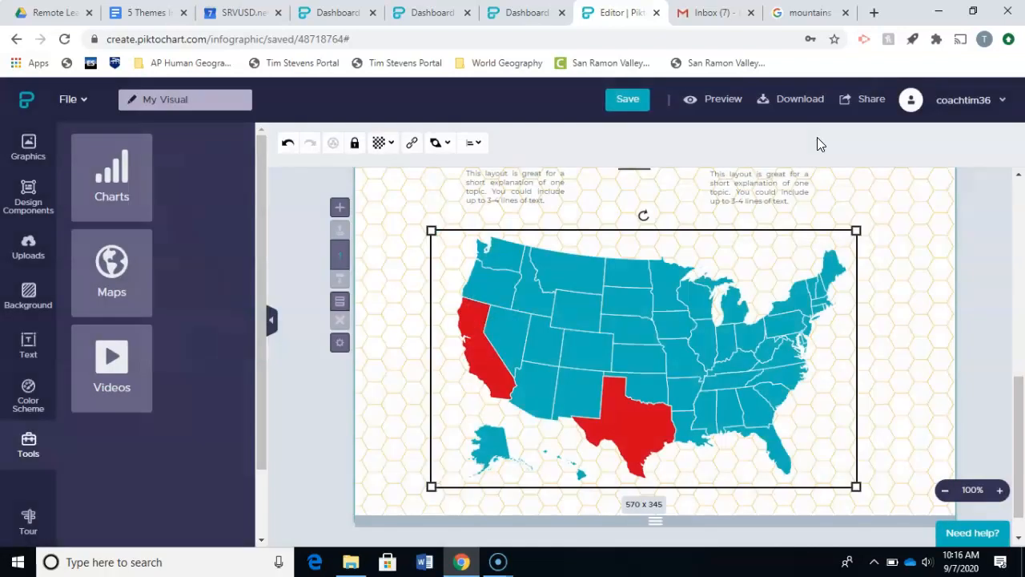
# Add a new block to the infographic below the block containing the United States map.
pyautogui.moveTo(1019, 406); pyautogui.dragTo(1018, 473)
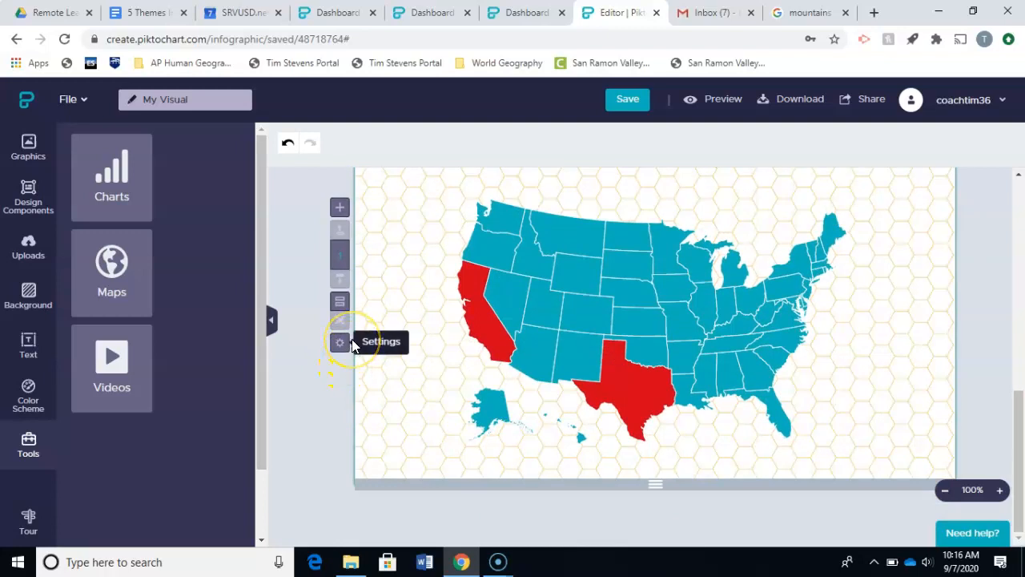
pyautogui.click(339, 208)
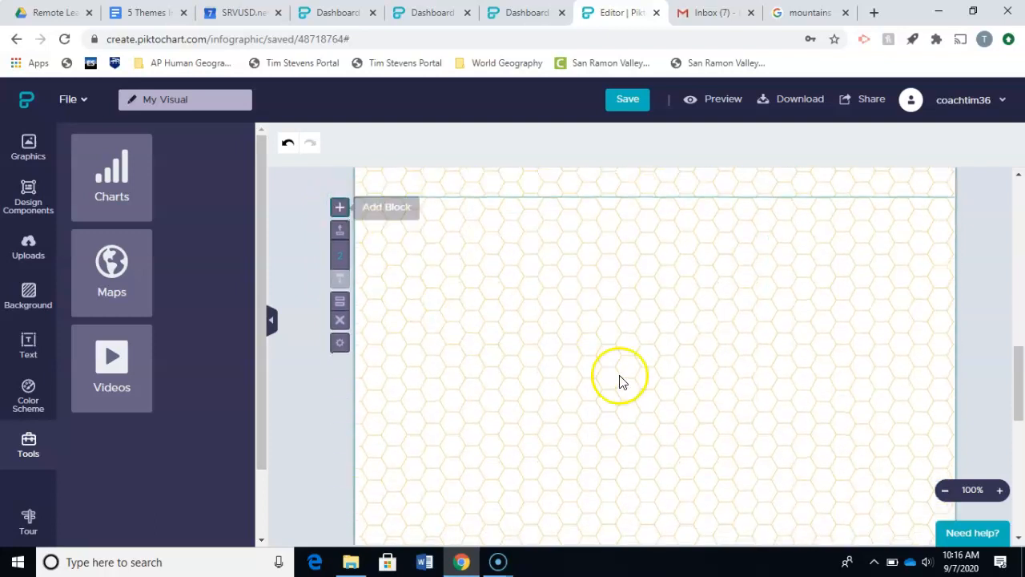
pyautogui.moveTo(1013, 375); pyautogui.dragTo(1017, 352)
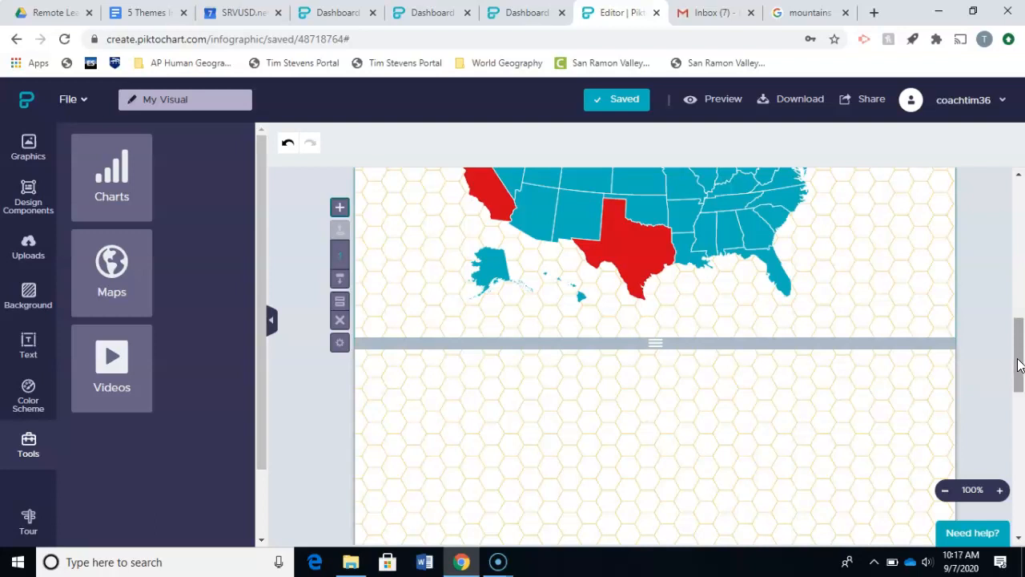
pyautogui.click(37, 349)
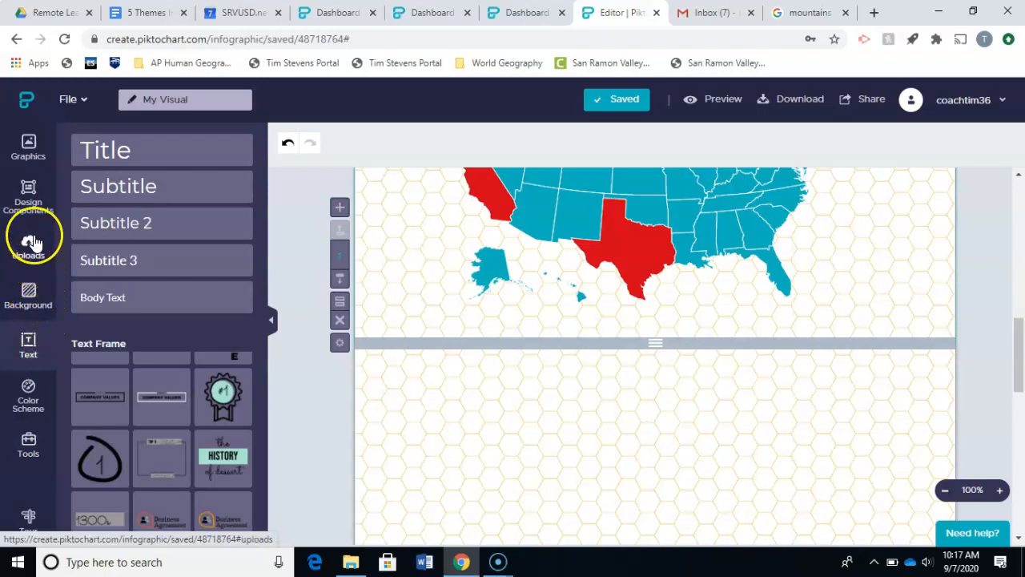
pyautogui.click(35, 199)
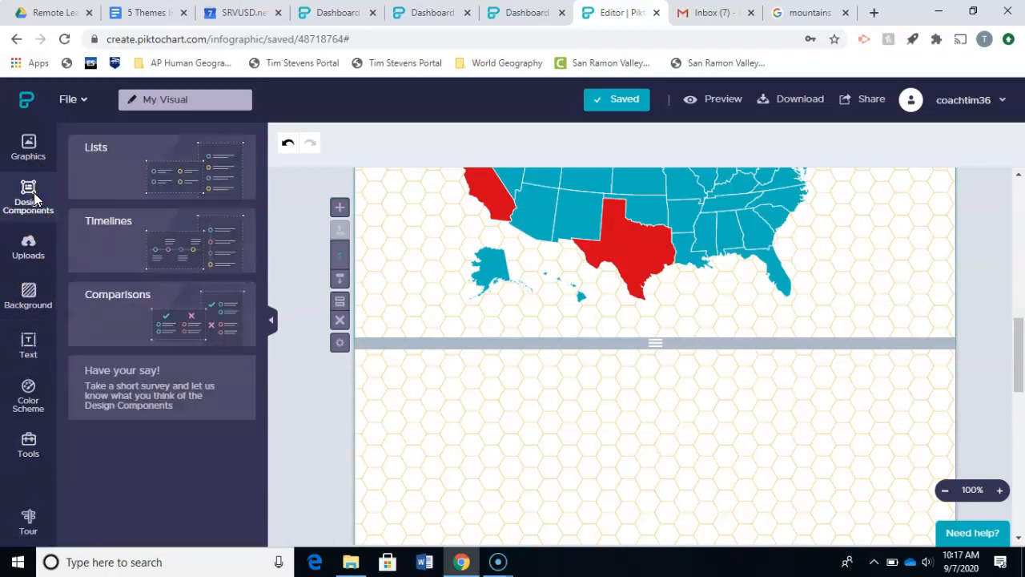
pyautogui.click(32, 151)
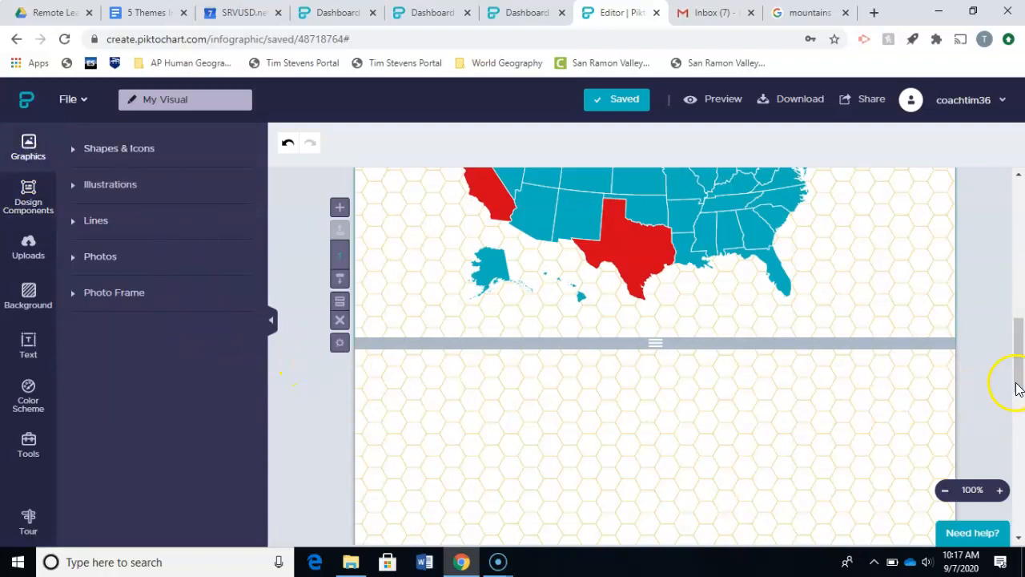
# Save the infographic, view it in preview mode and return to the editor.
pyautogui.moveTo(1019, 376); pyautogui.dragTo(1019, 223)
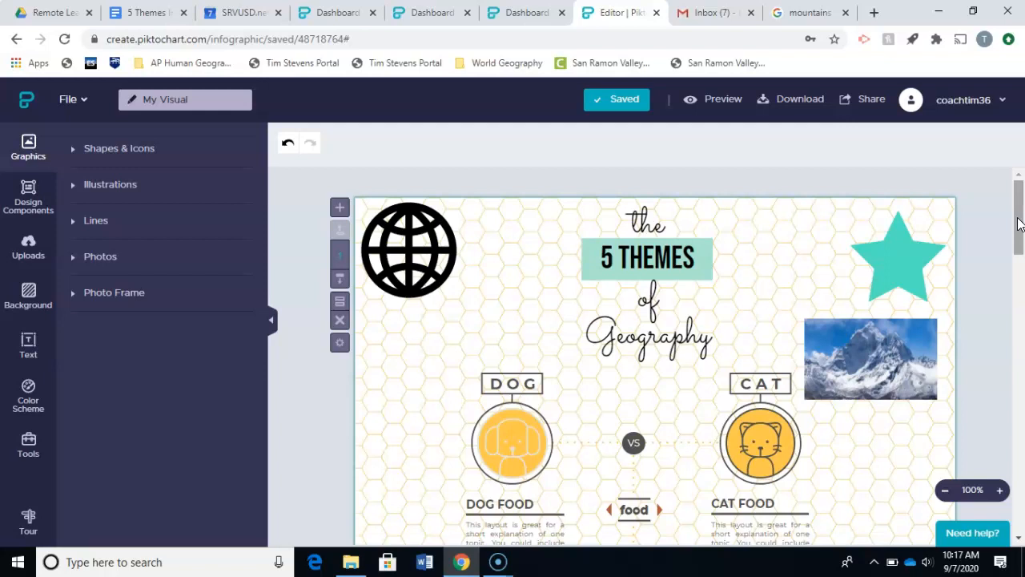
pyautogui.click(622, 109)
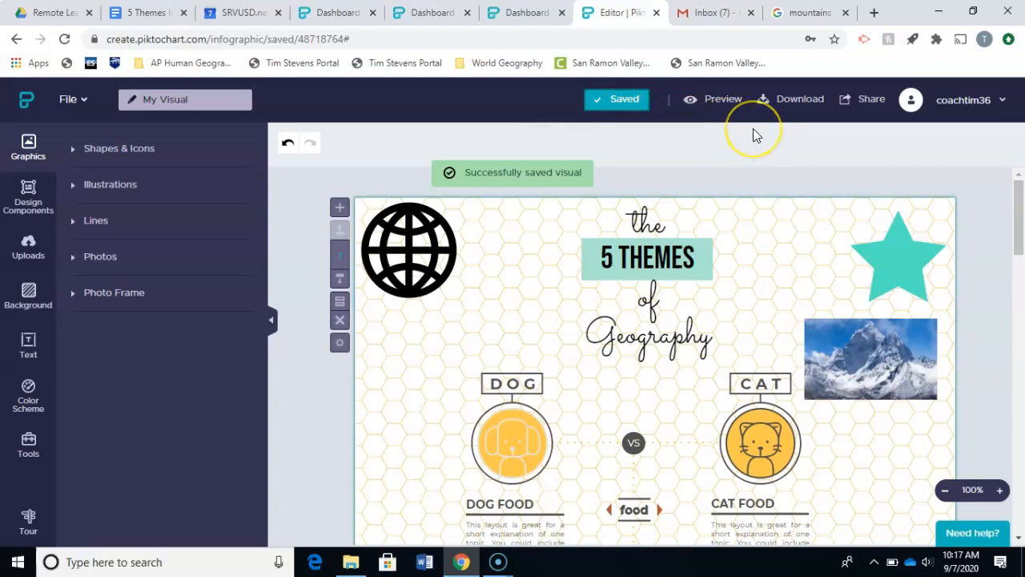
pyautogui.click(711, 107)
pyautogui.click(1023, 166)
pyautogui.moveTo(1020, 169); pyautogui.dragTo(1016, 128)
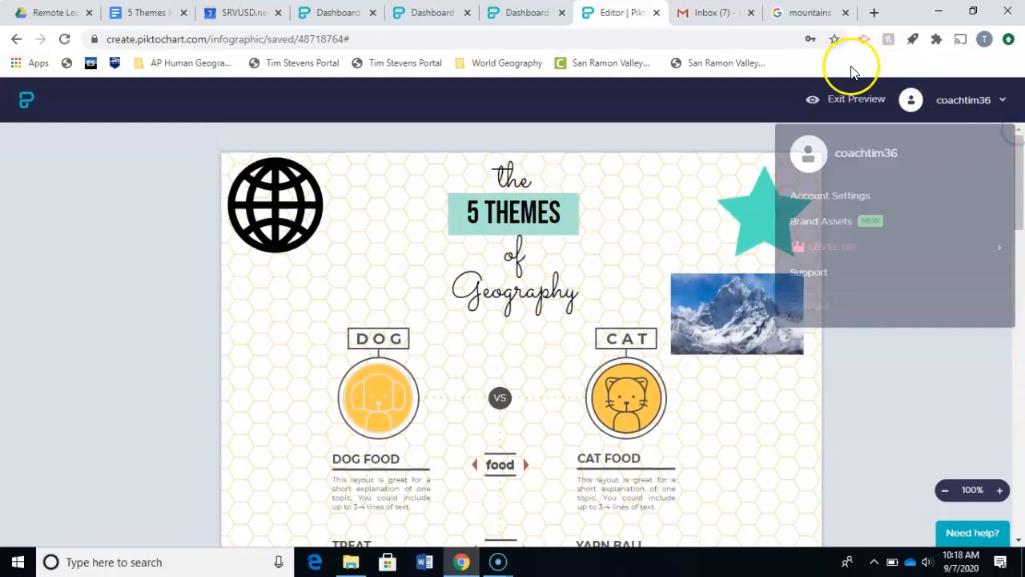
pyautogui.click(837, 99)
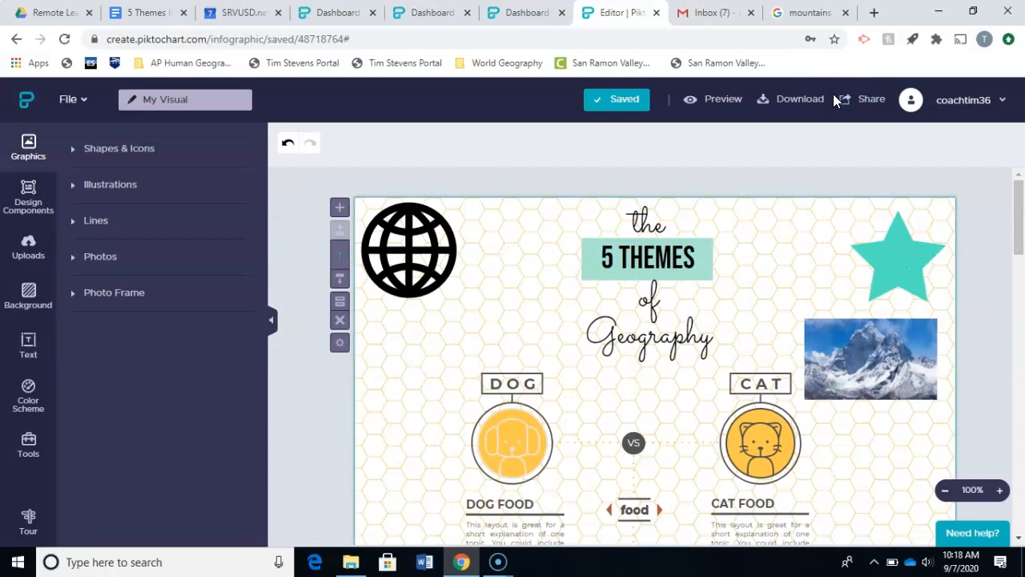
# Download the infographic as a PNG in Normal quality and open the downloaded image.
pyautogui.click(781, 103)
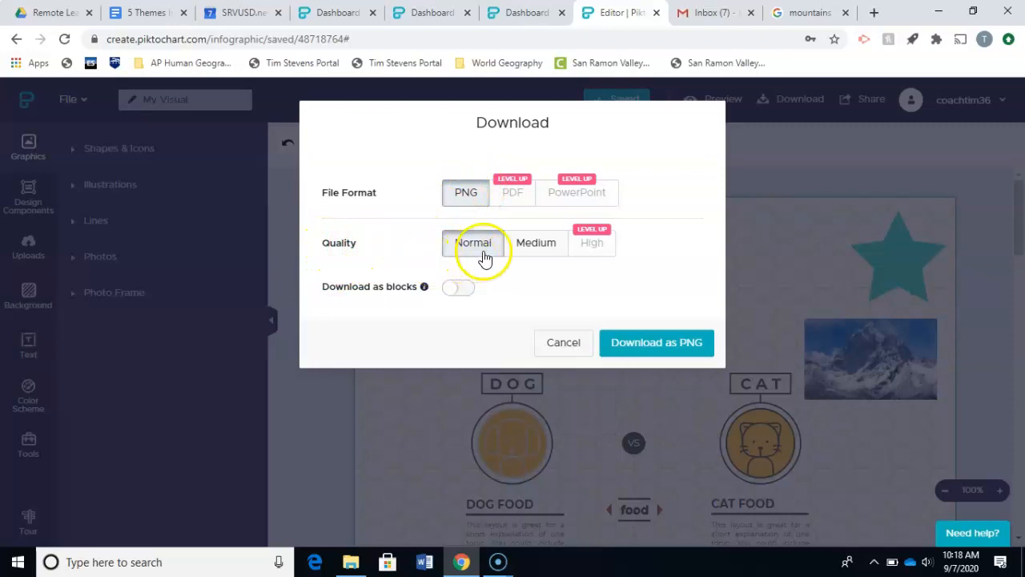
pyautogui.click(642, 345)
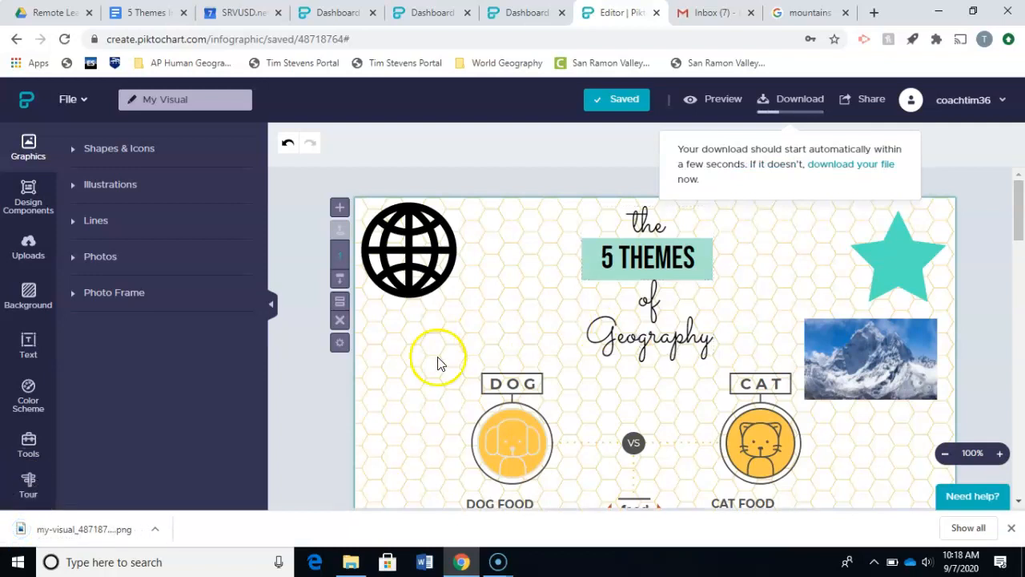
pyautogui.click(113, 529)
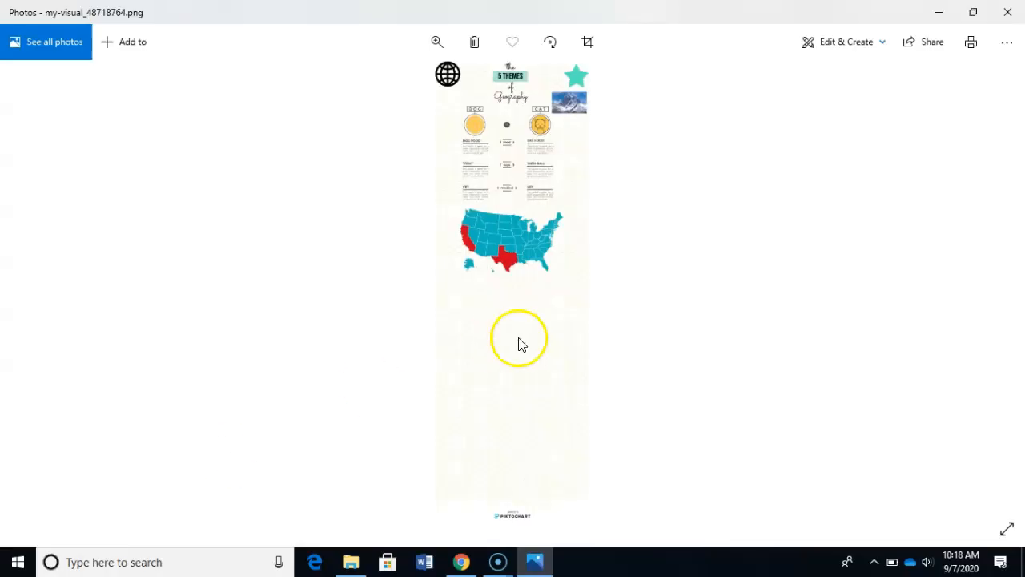
# Zoom in on the downloaded infographic image to inspect it and close the image viewer.
pyautogui.click(437, 42)
pyautogui.moveTo(367, 85); pyautogui.dragTo(381, 85)
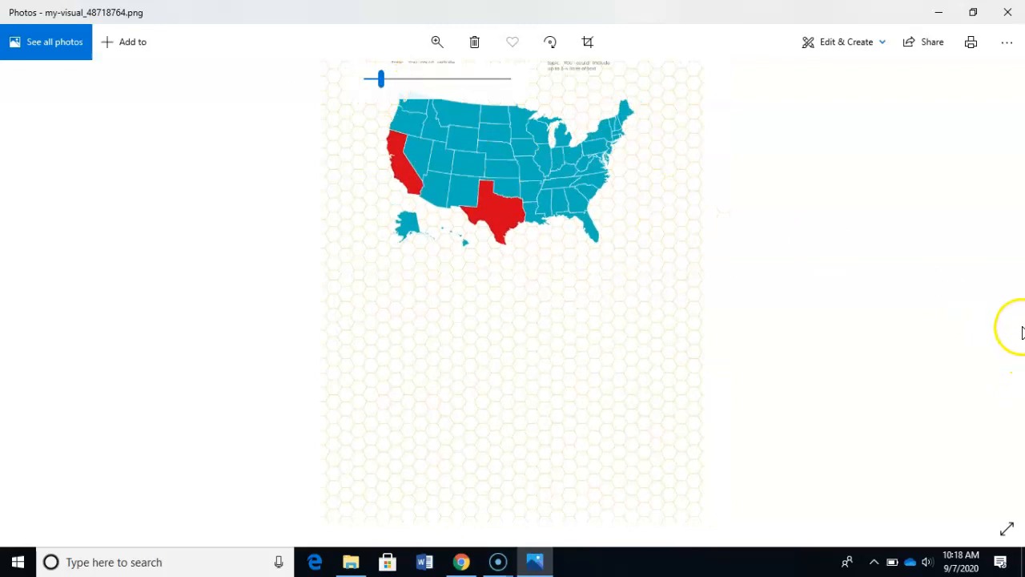
pyautogui.press('Right')
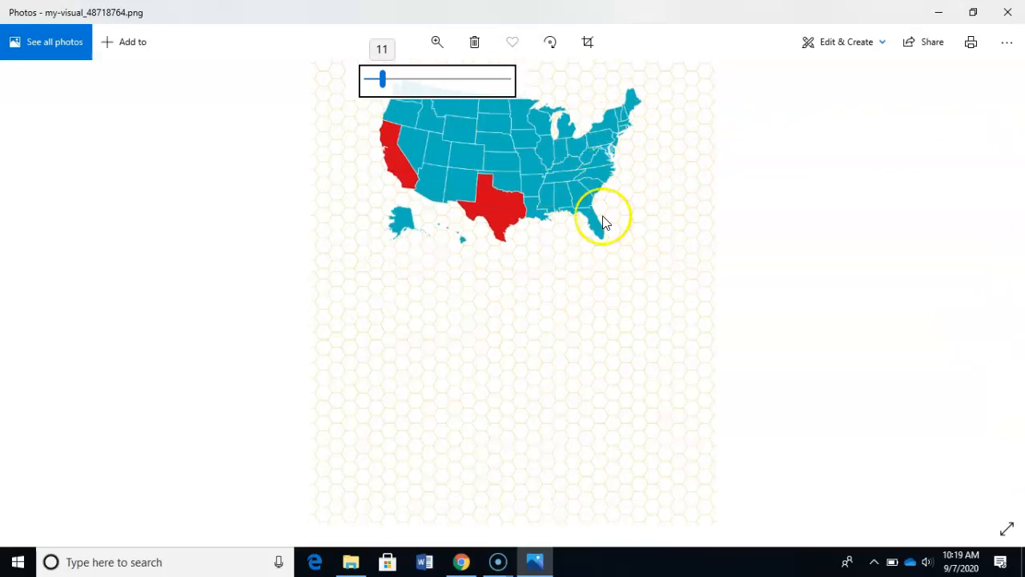
pyautogui.click(1007, 13)
# View my-visual_48718764 from the Downloads folder in File Explorer, return to the Piktochart editor and dismiss the calendar reminder.
pyautogui.moveTo(922, 99)
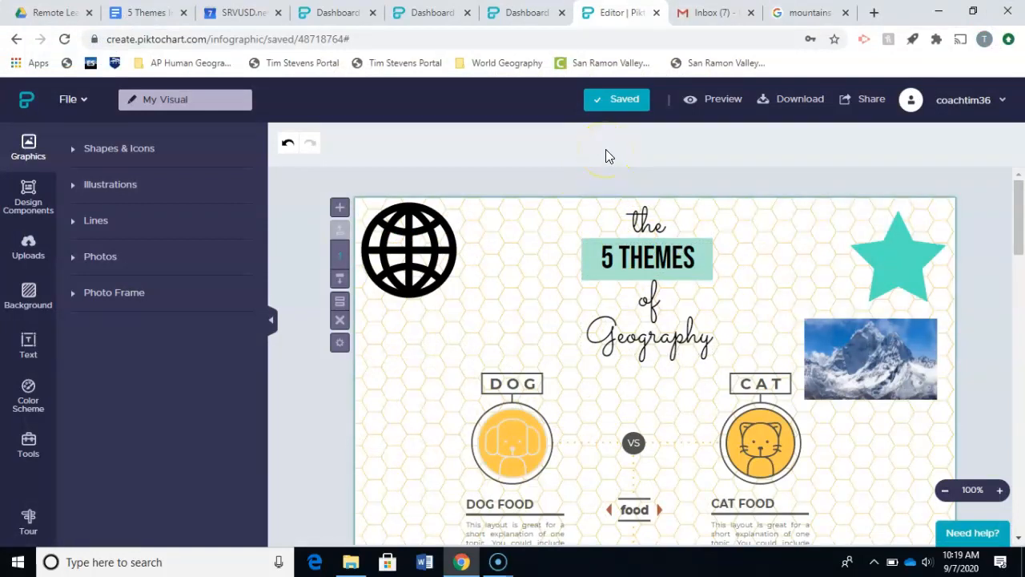
pyautogui.click(351, 563)
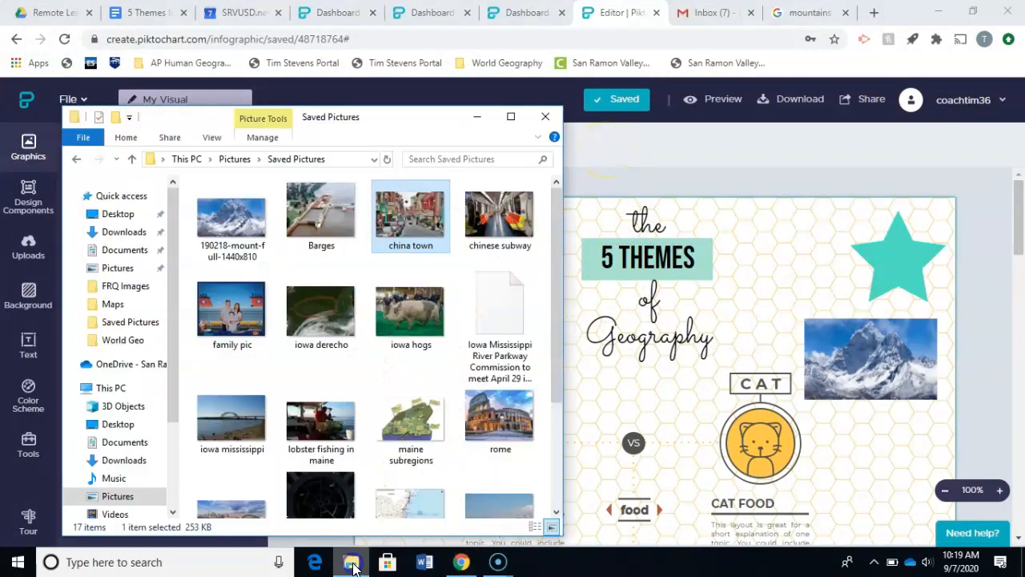
pyautogui.click(127, 233)
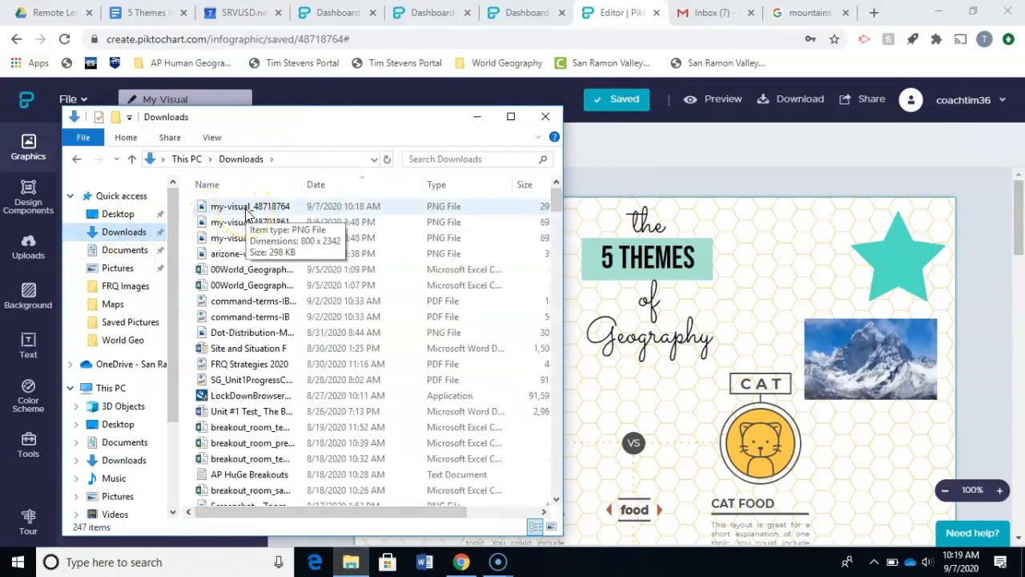
pyautogui.doubleClick(246, 210)
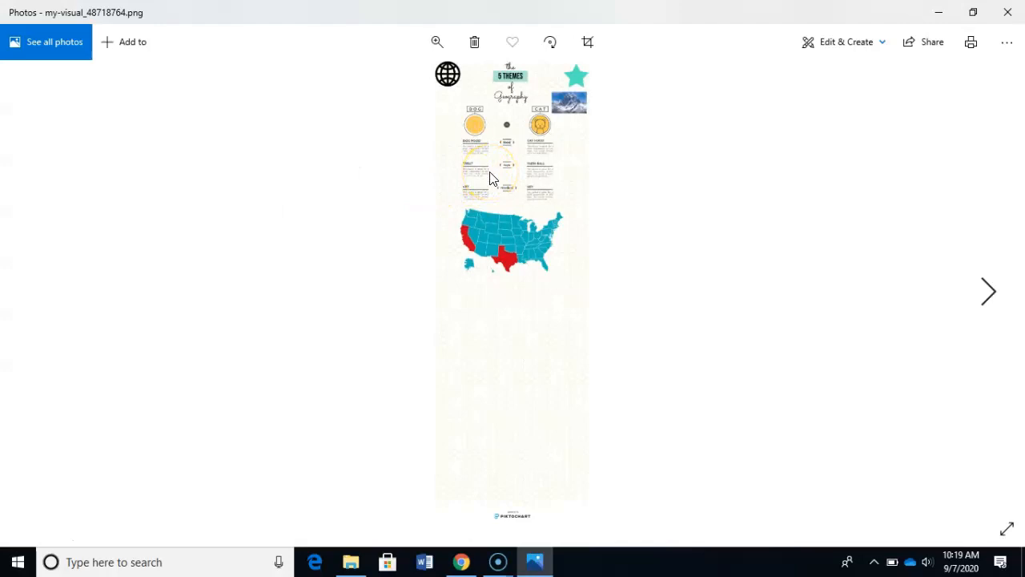
pyautogui.click(939, 12)
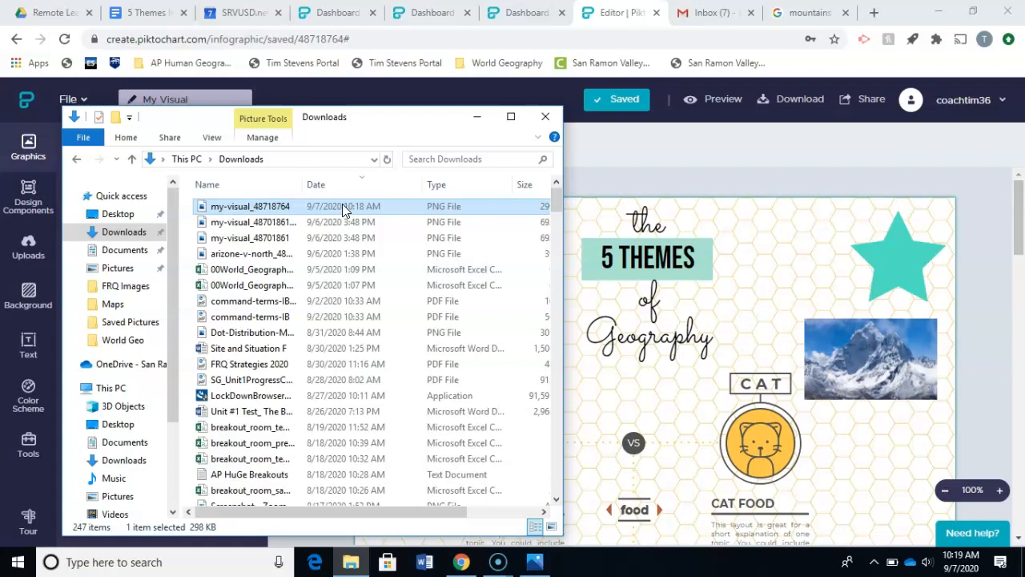
pyautogui.click(475, 118)
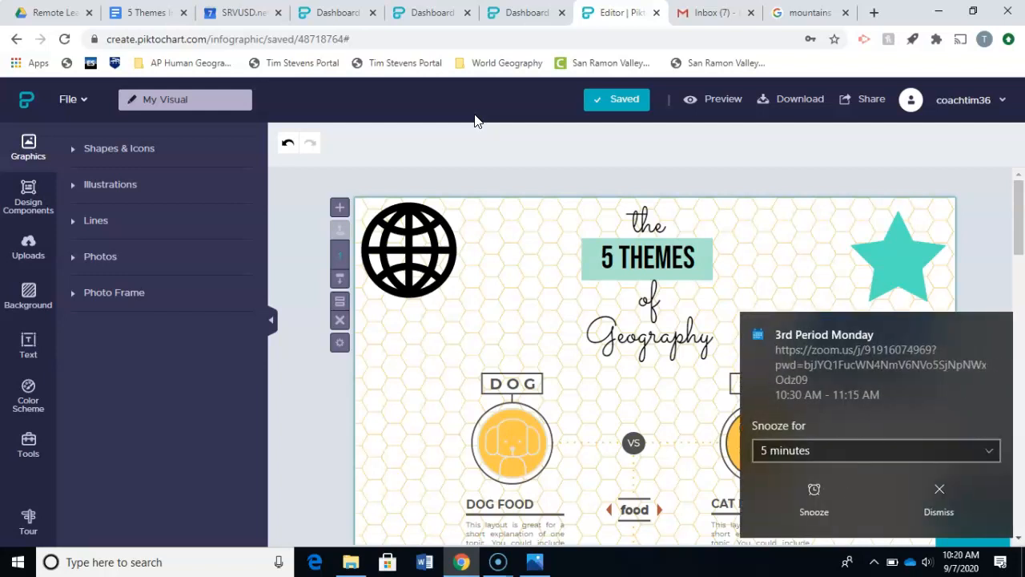
pyautogui.click(943, 499)
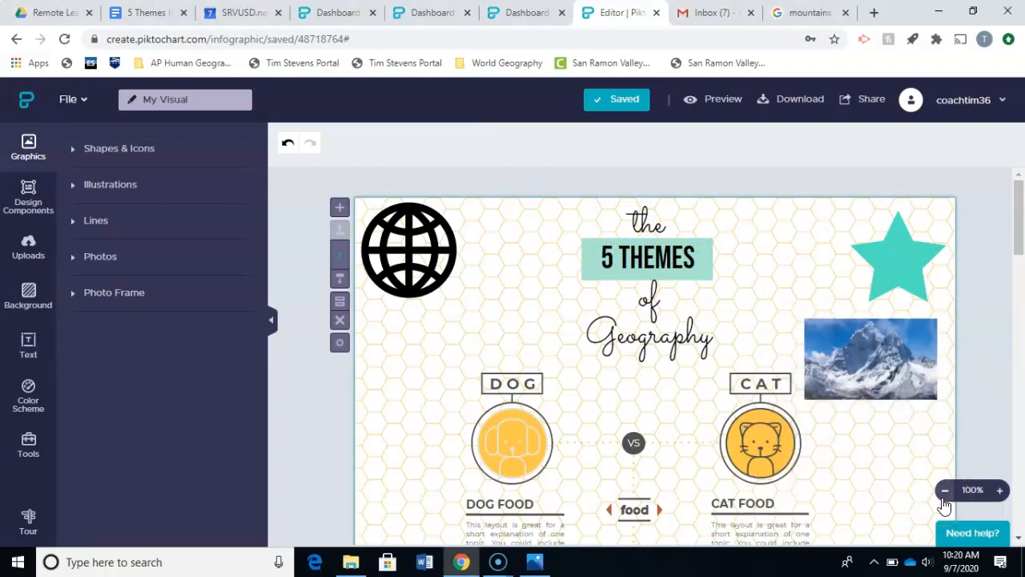